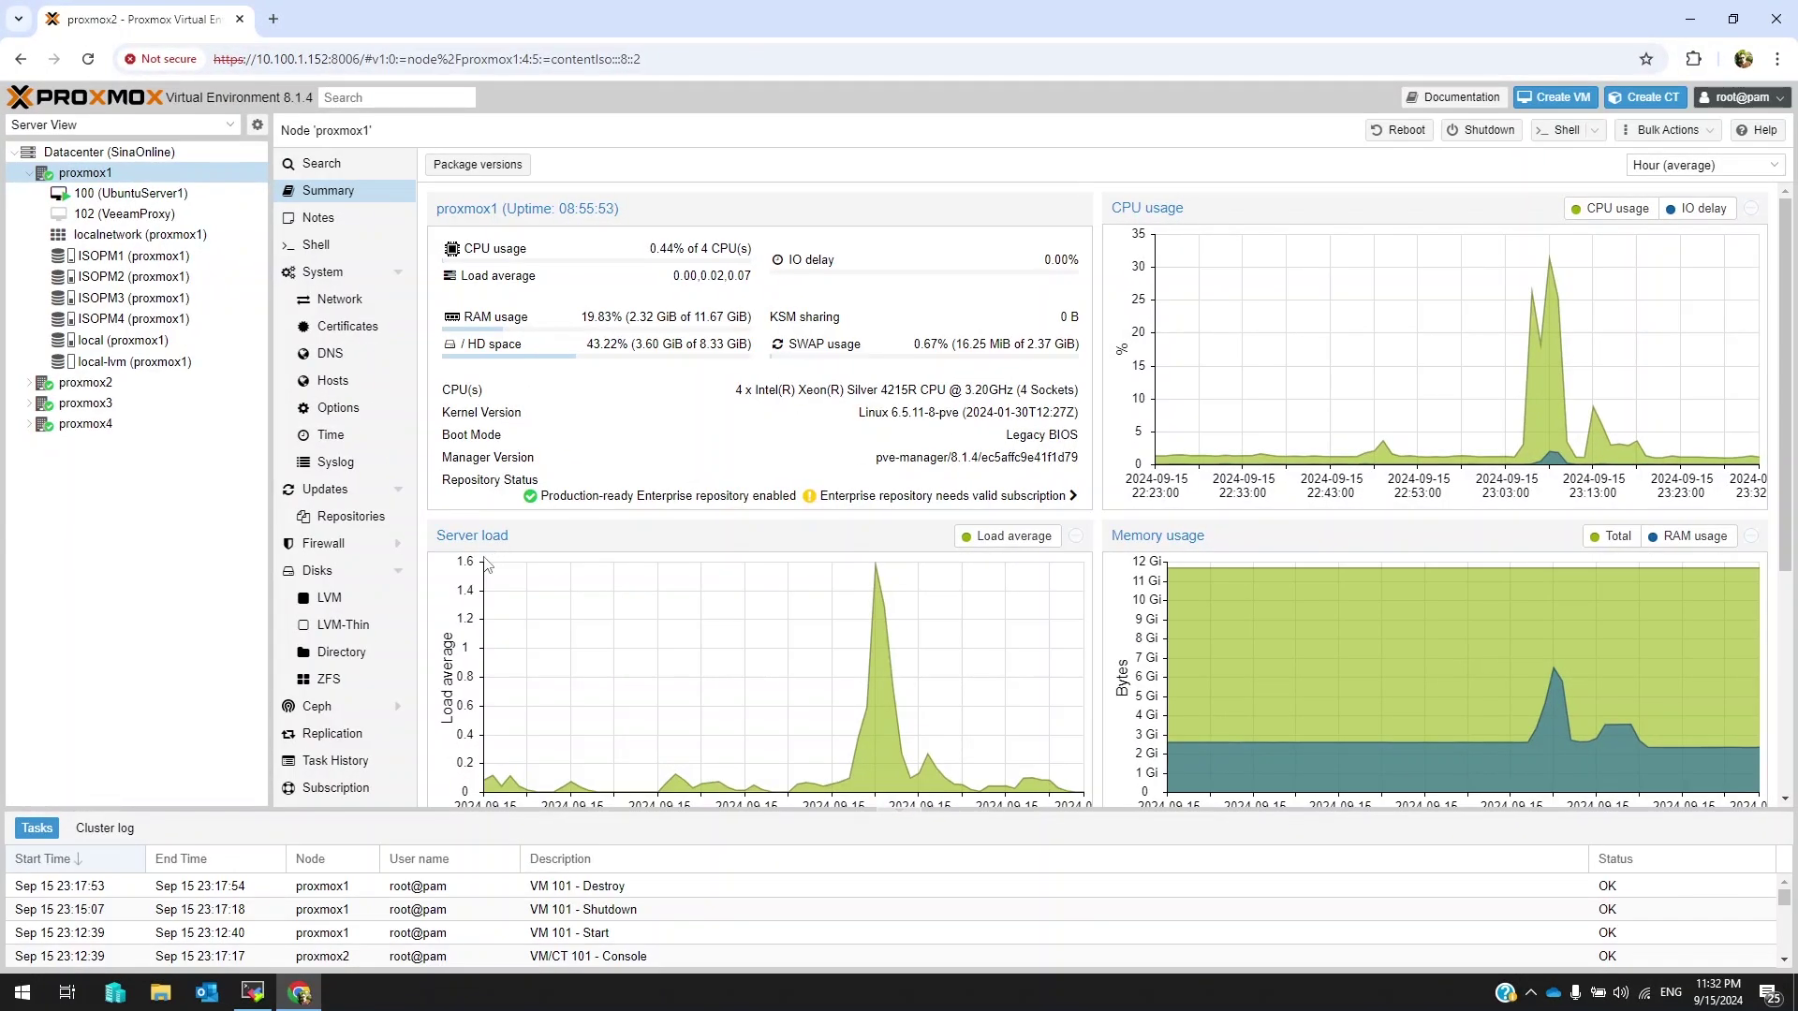
Review the ESXi standalone host and SinaOnline Proxmox VE cluster, then list the inventory VMs
left_click(253, 994)
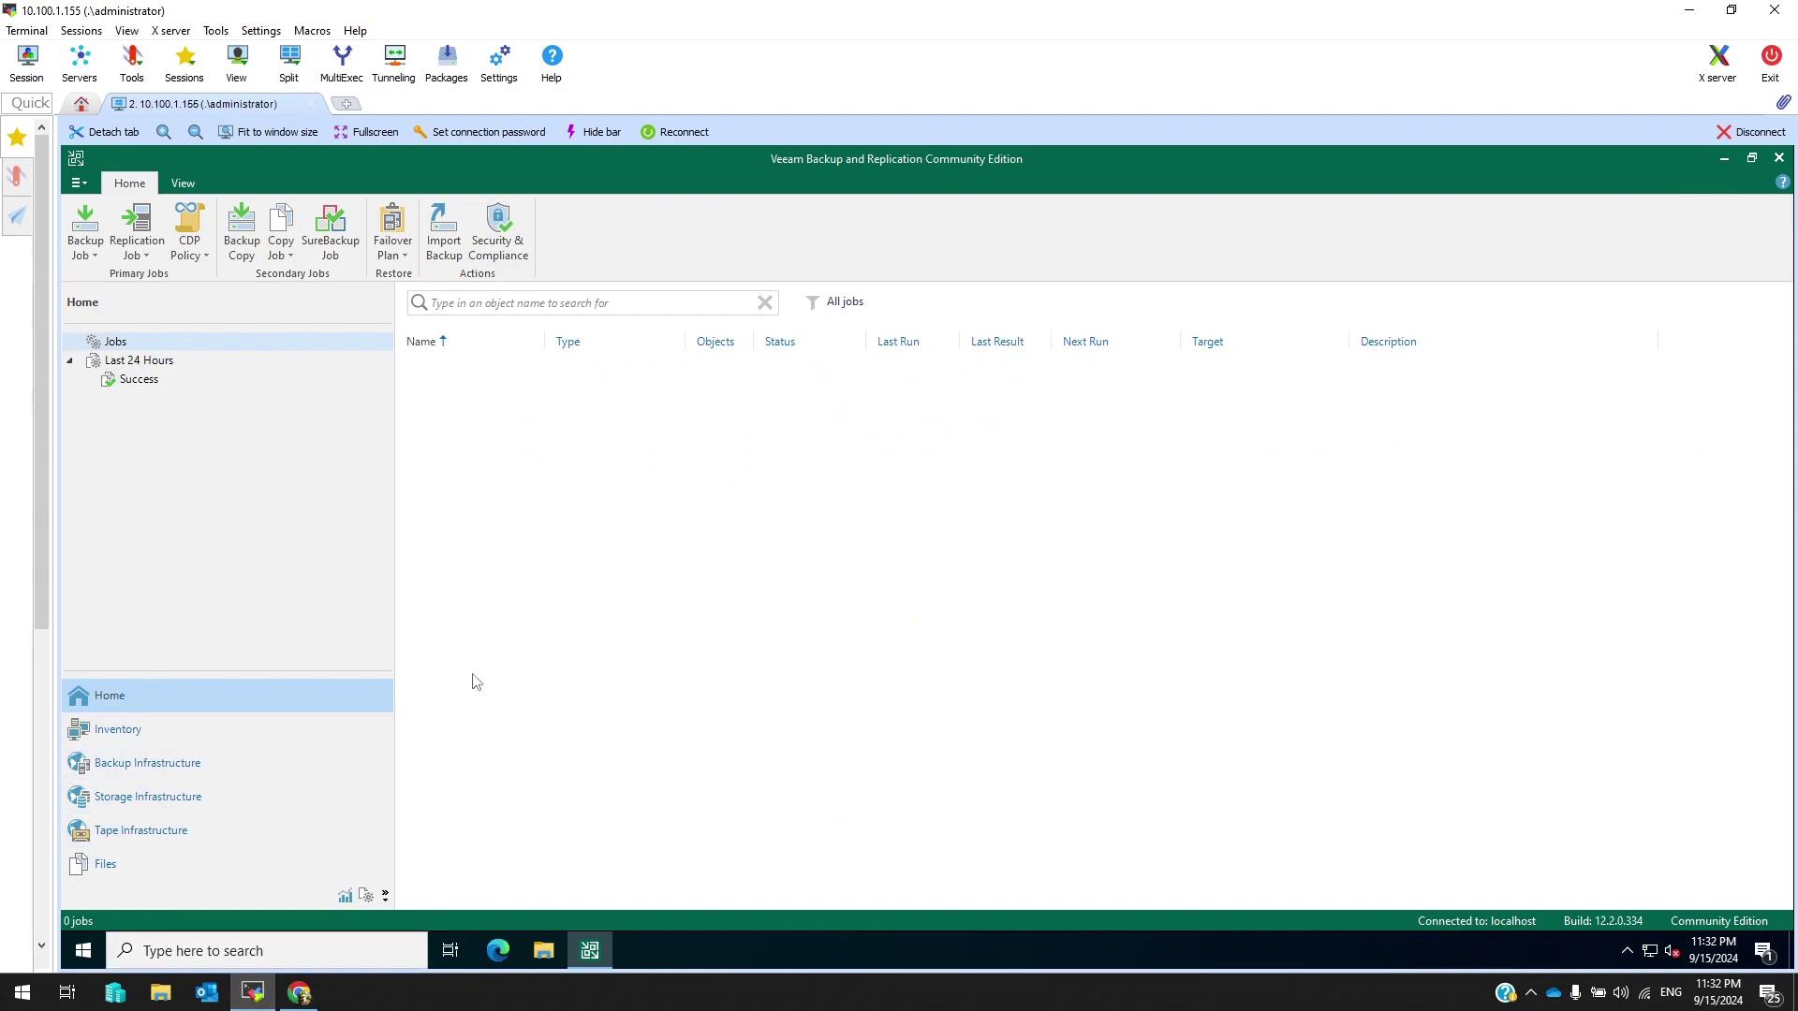
left_click(129, 772)
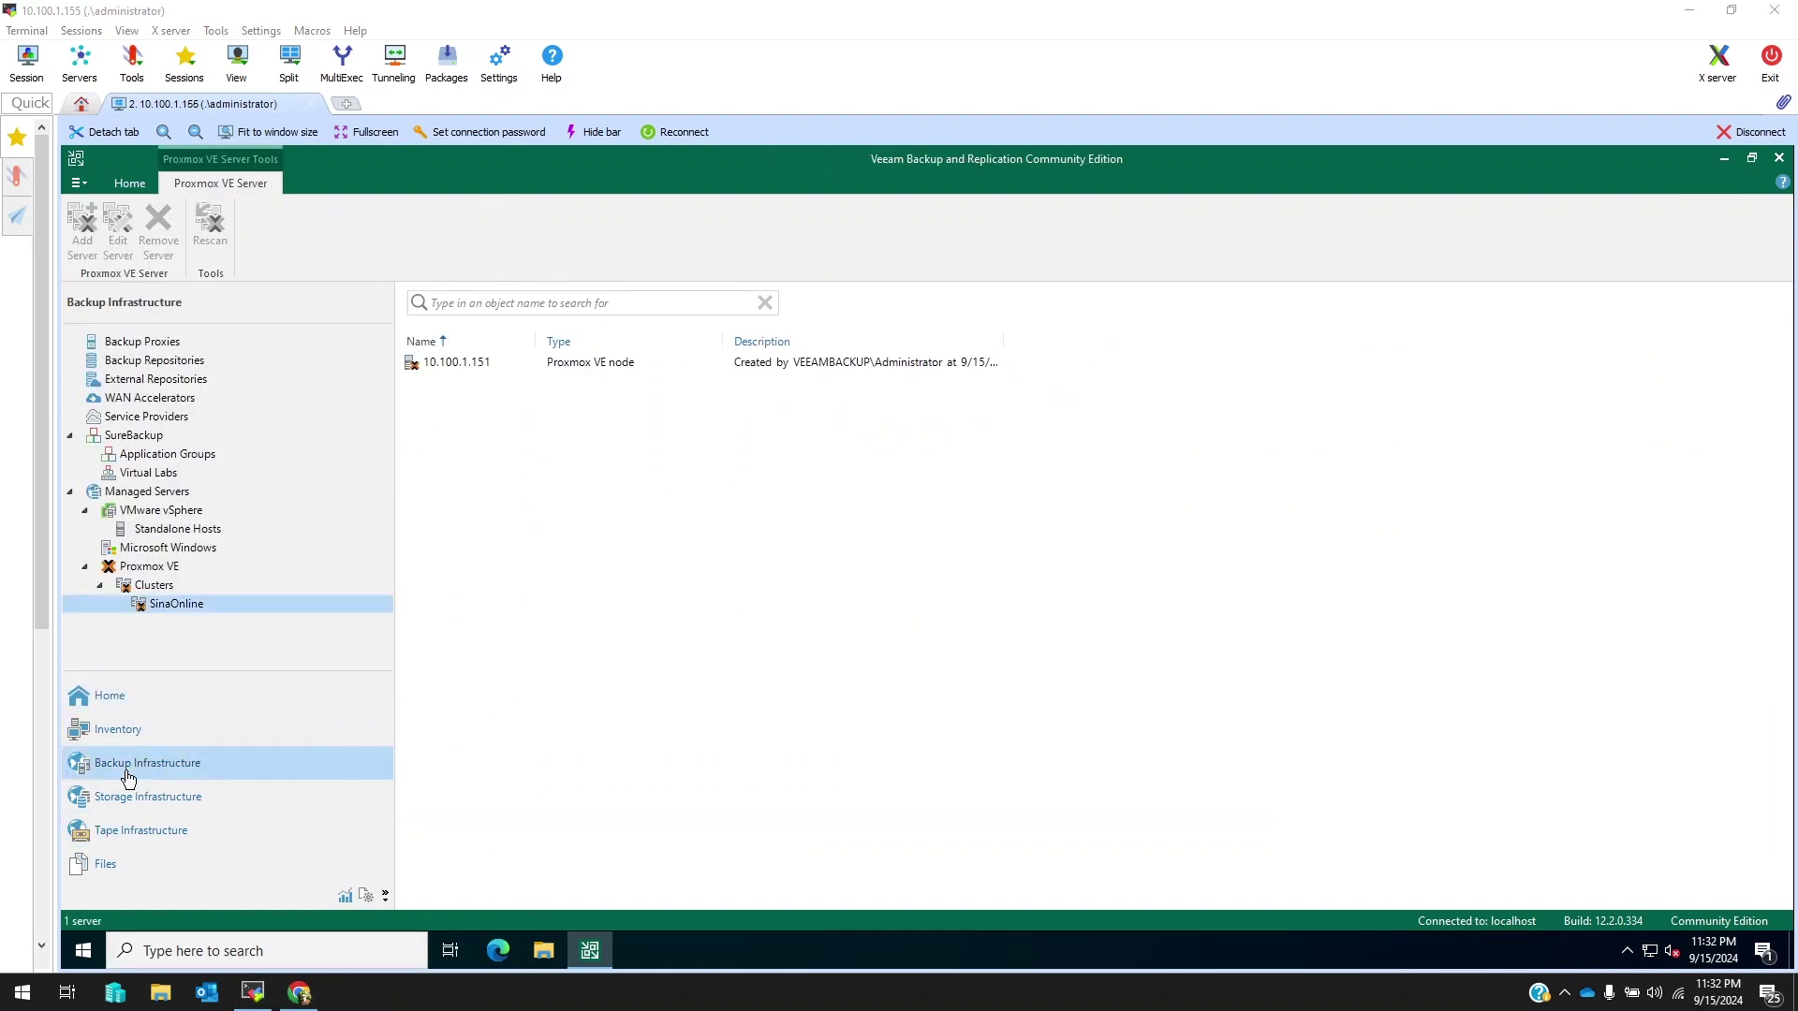
left_click(150, 529)
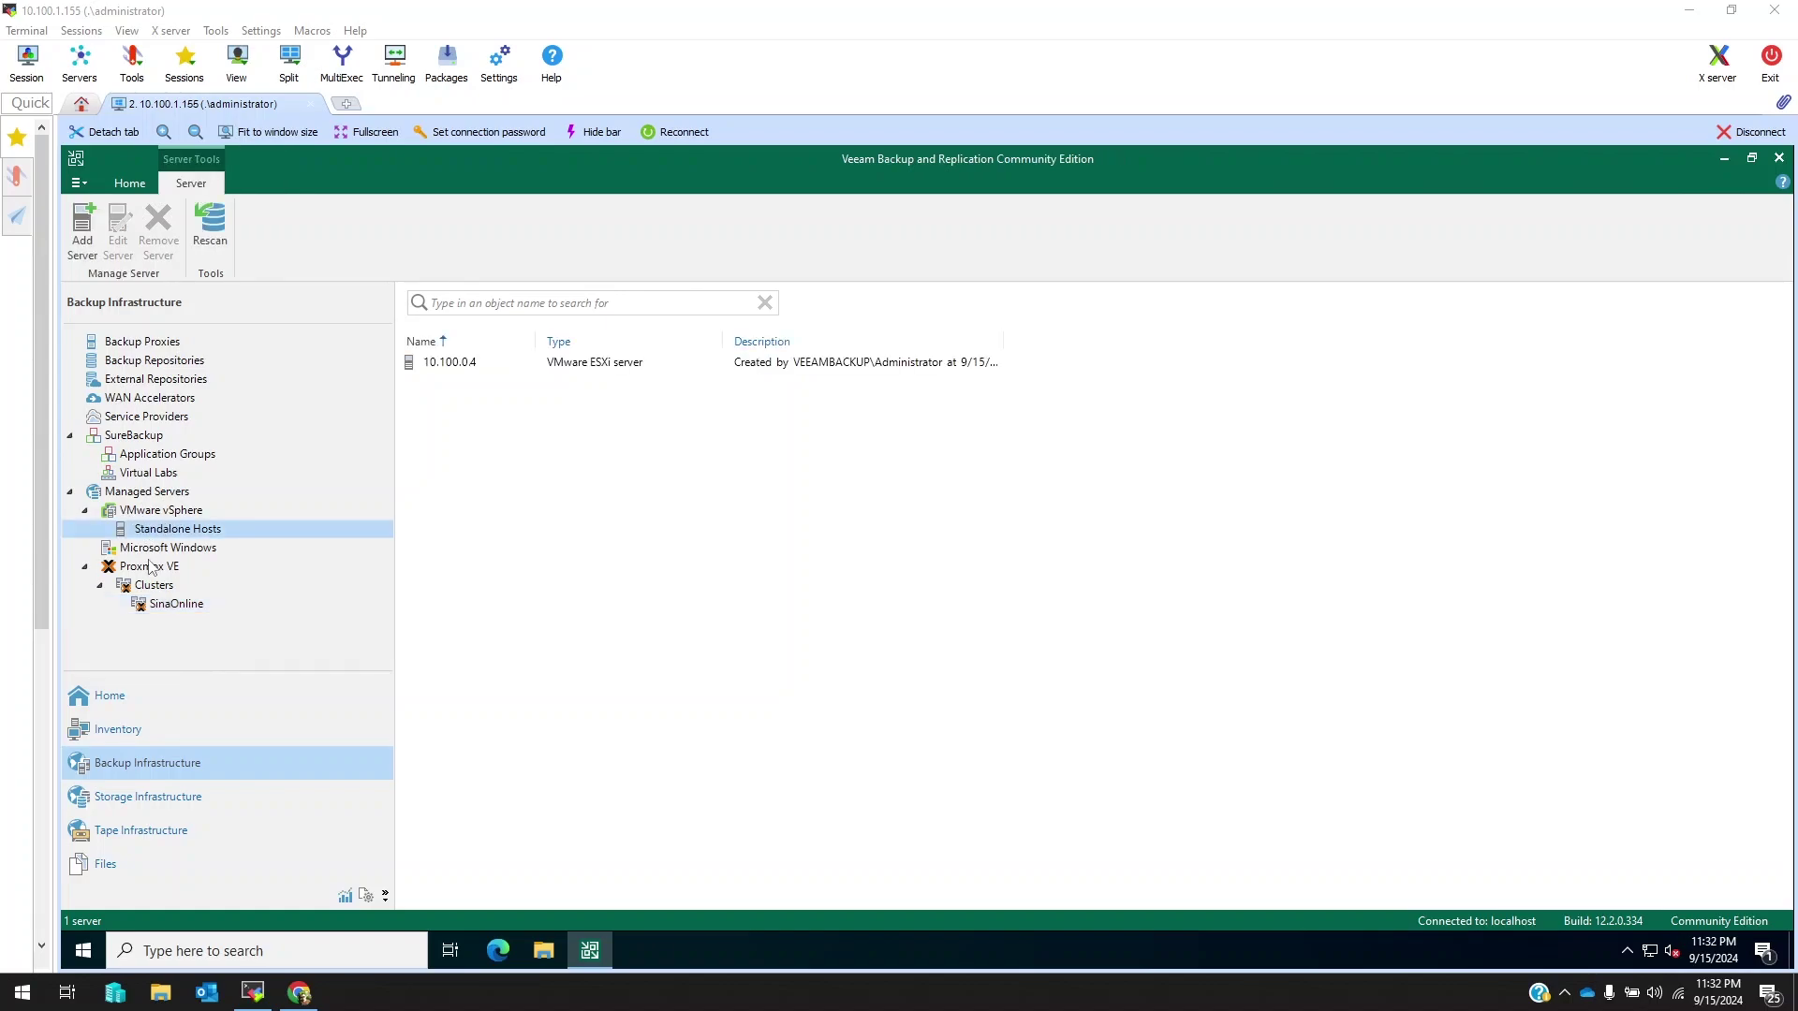
left_click(149, 567)
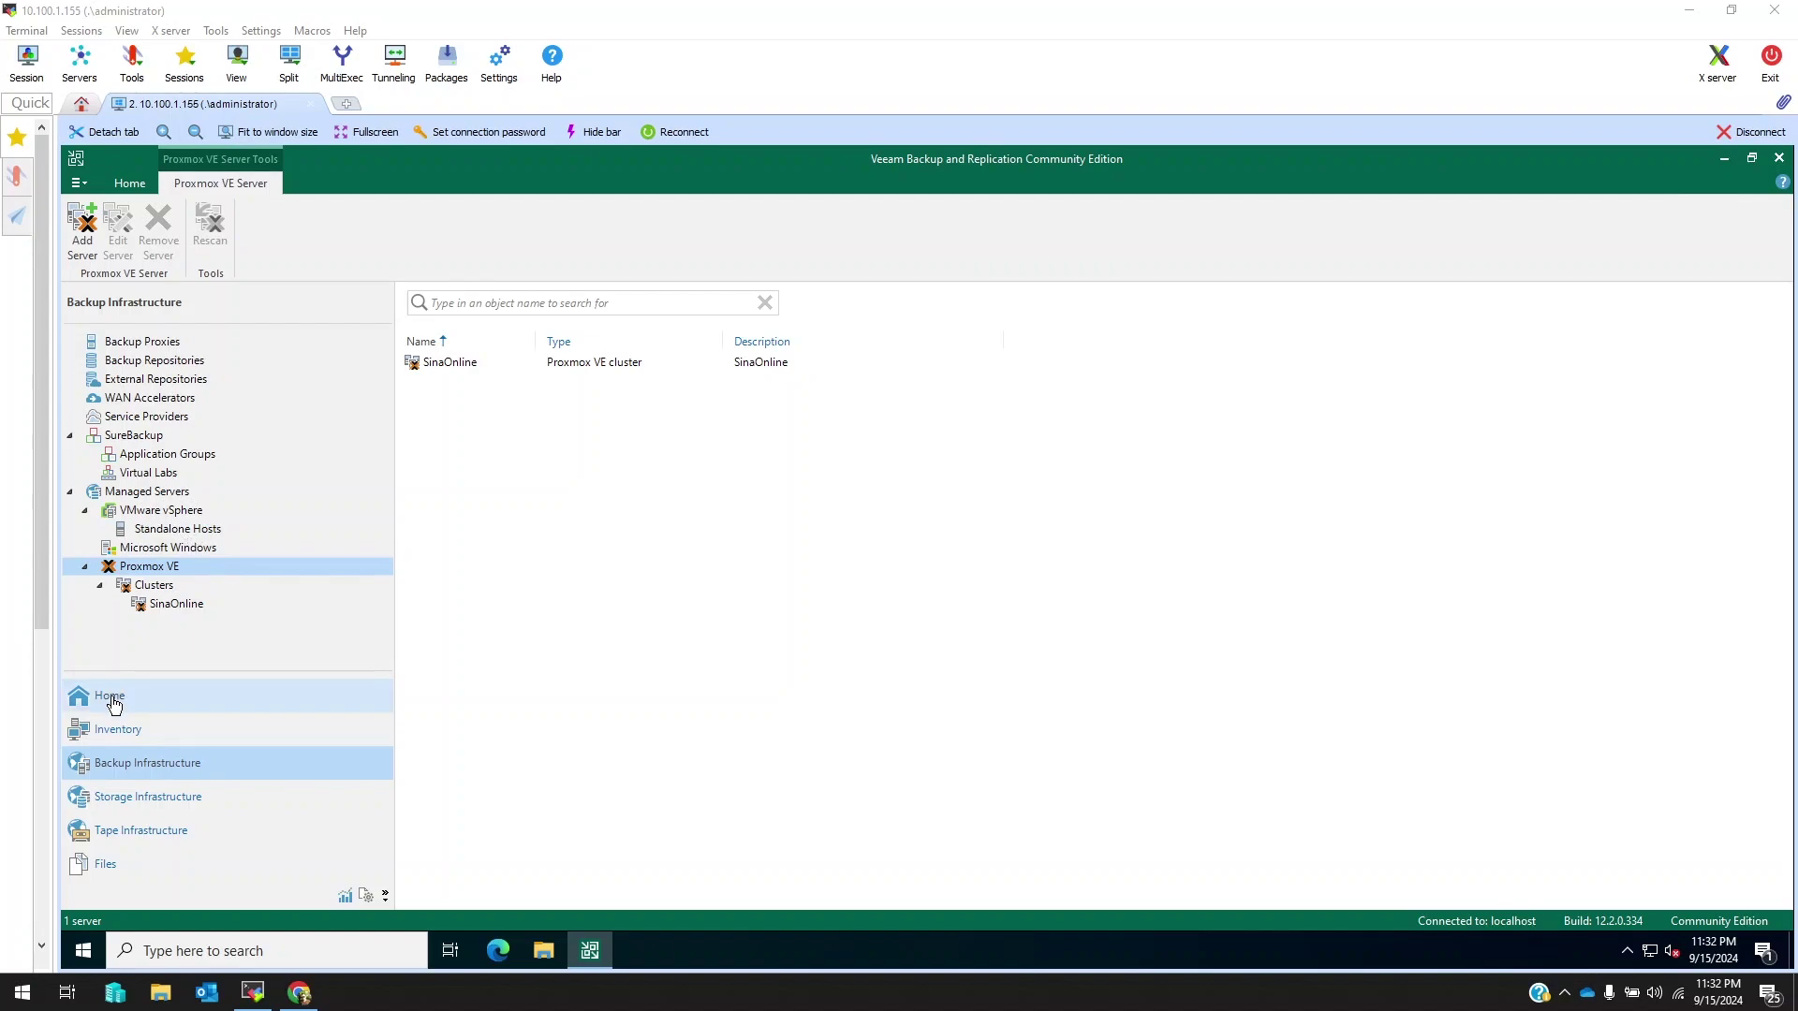
left_click(119, 730)
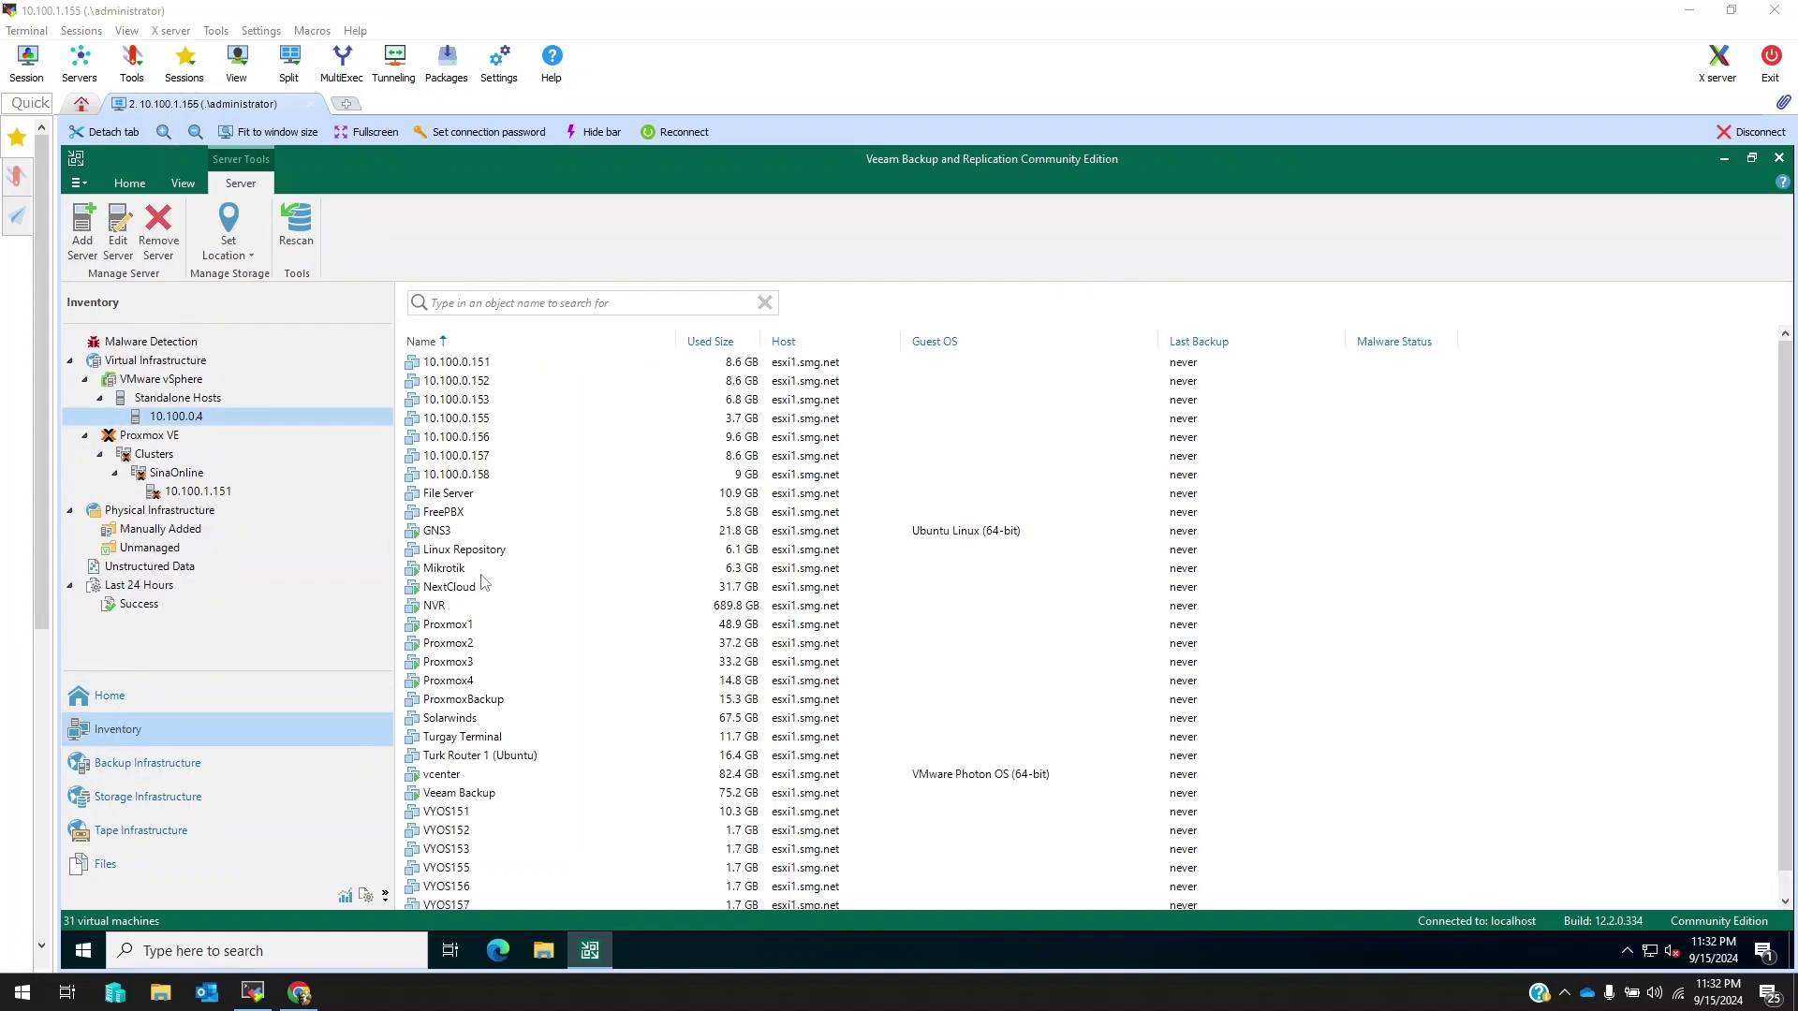
Create a backup job for GNS3 with default wizard settings, set to run on Finish
left_click(443, 530)
right_click(446, 535)
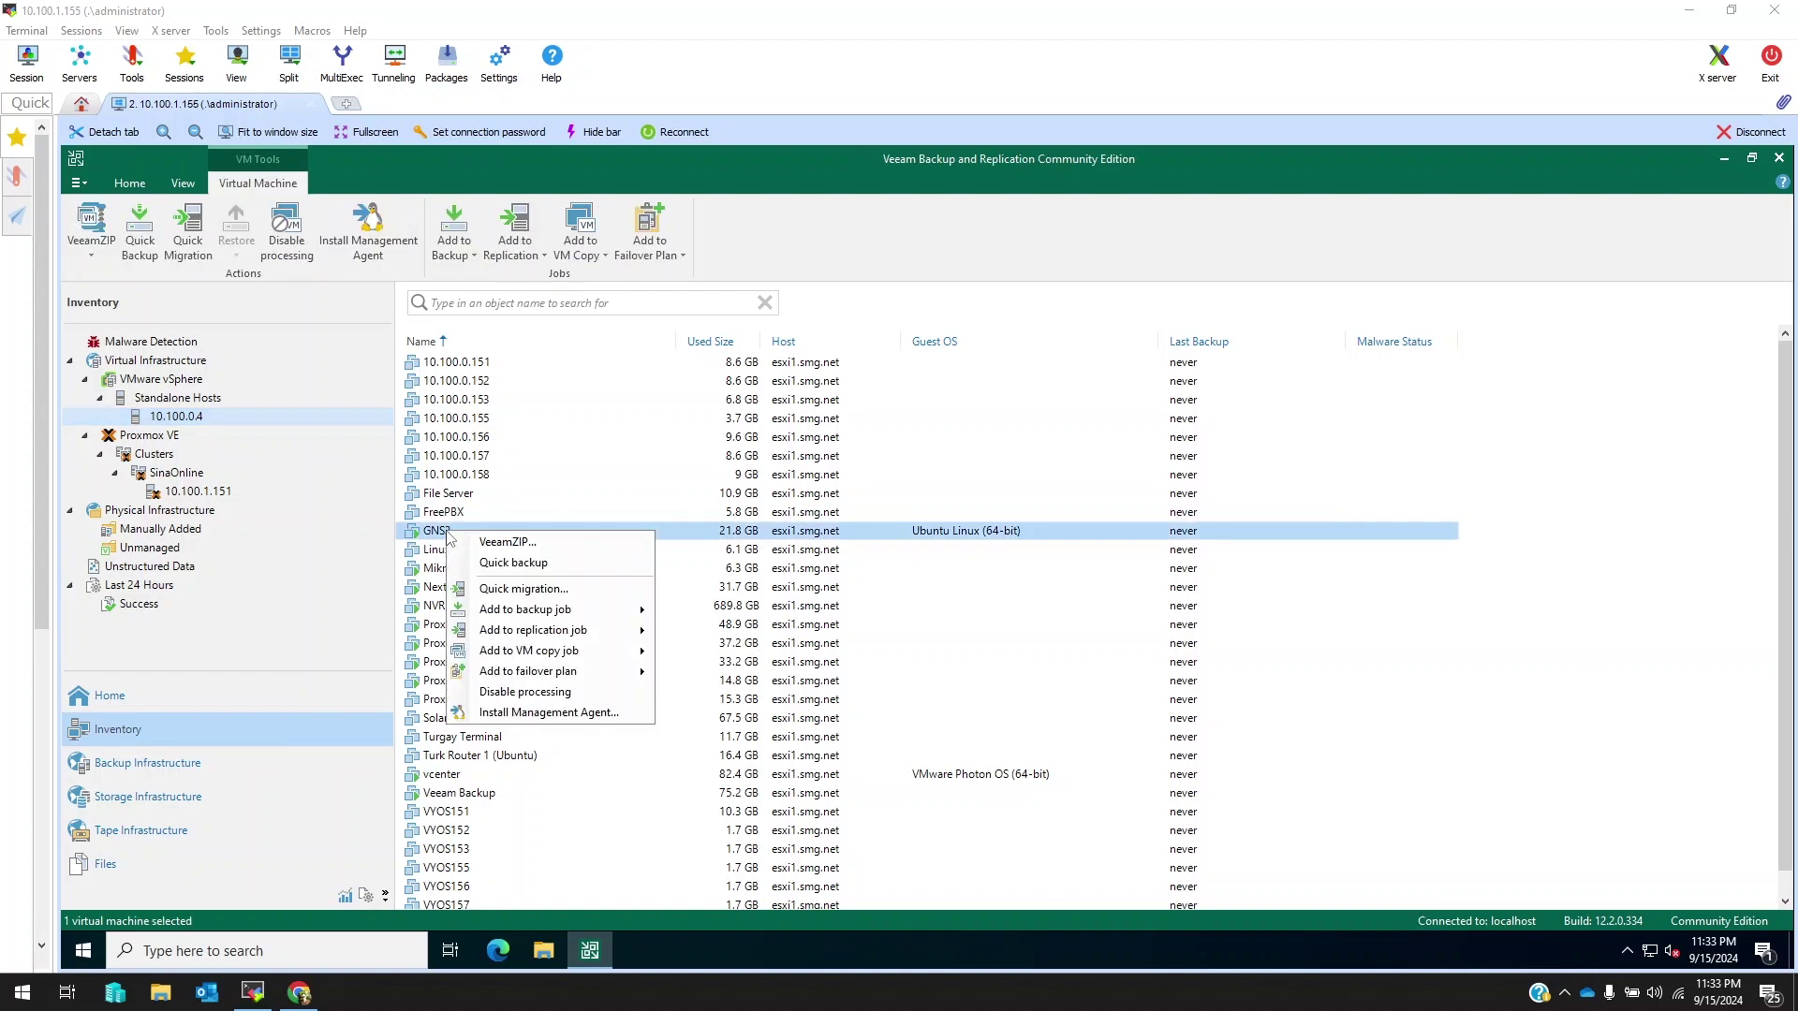
mouse_move(525, 609)
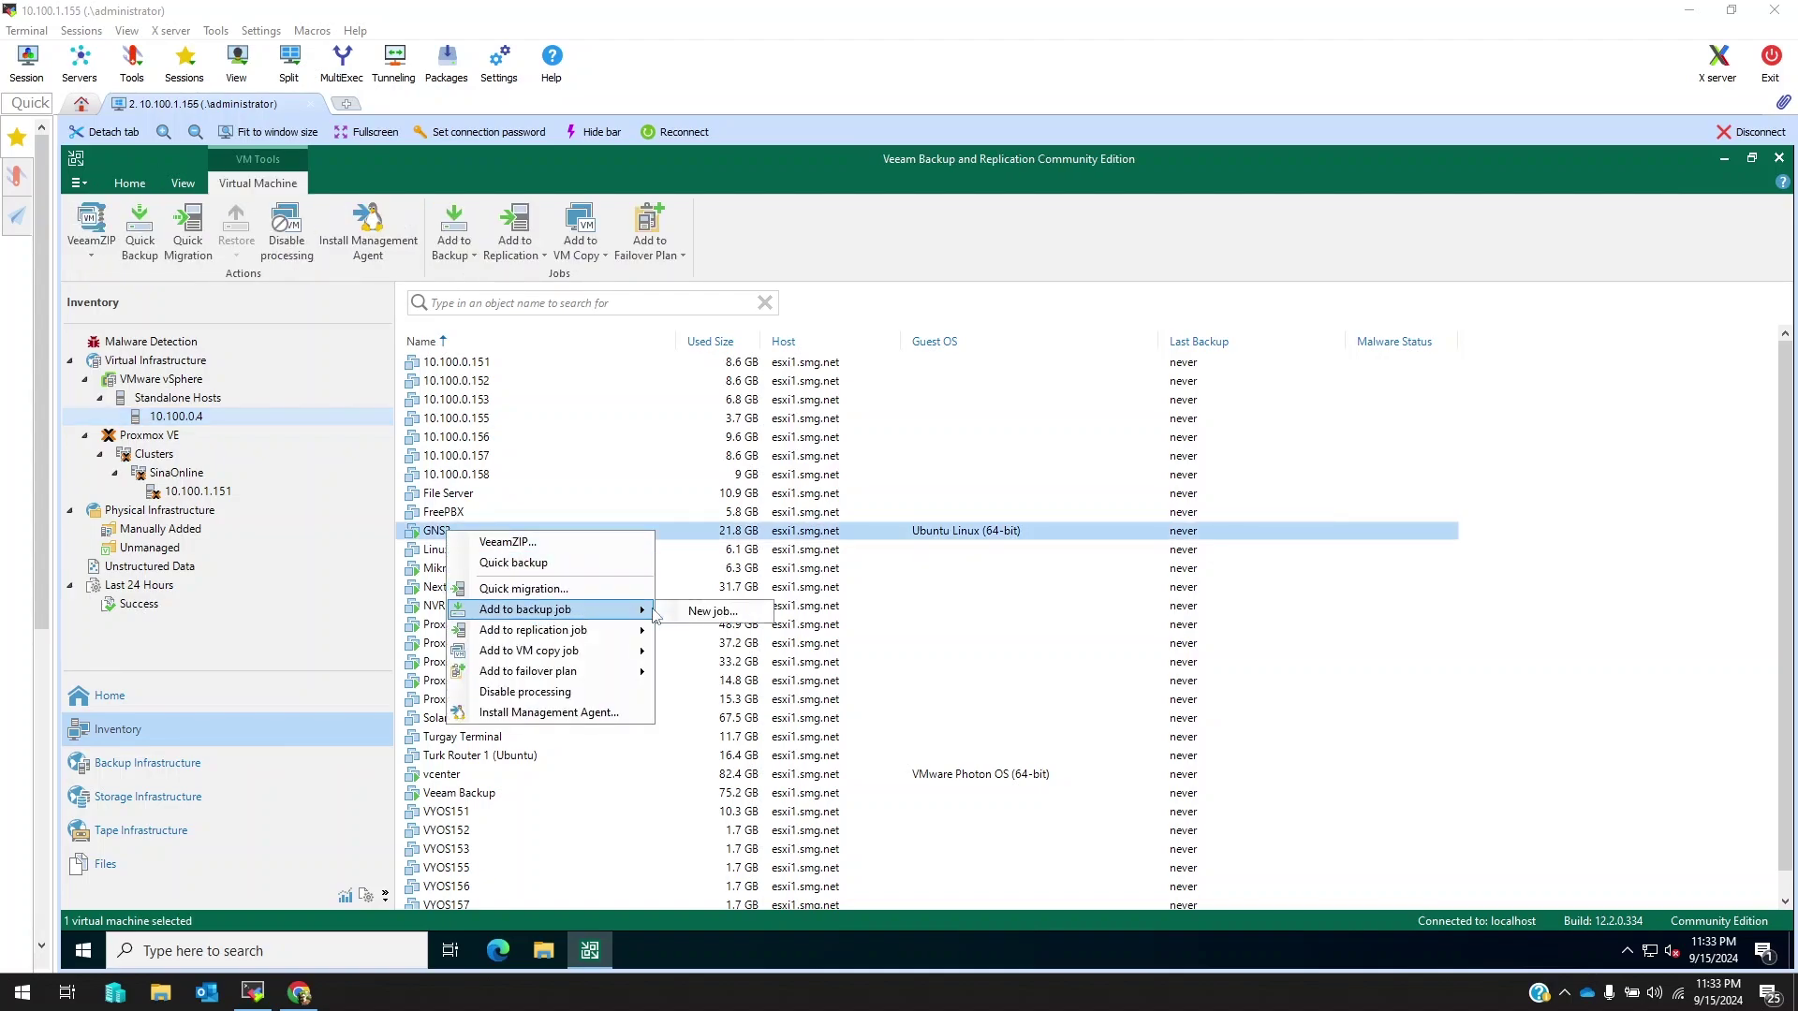
left_click(709, 610)
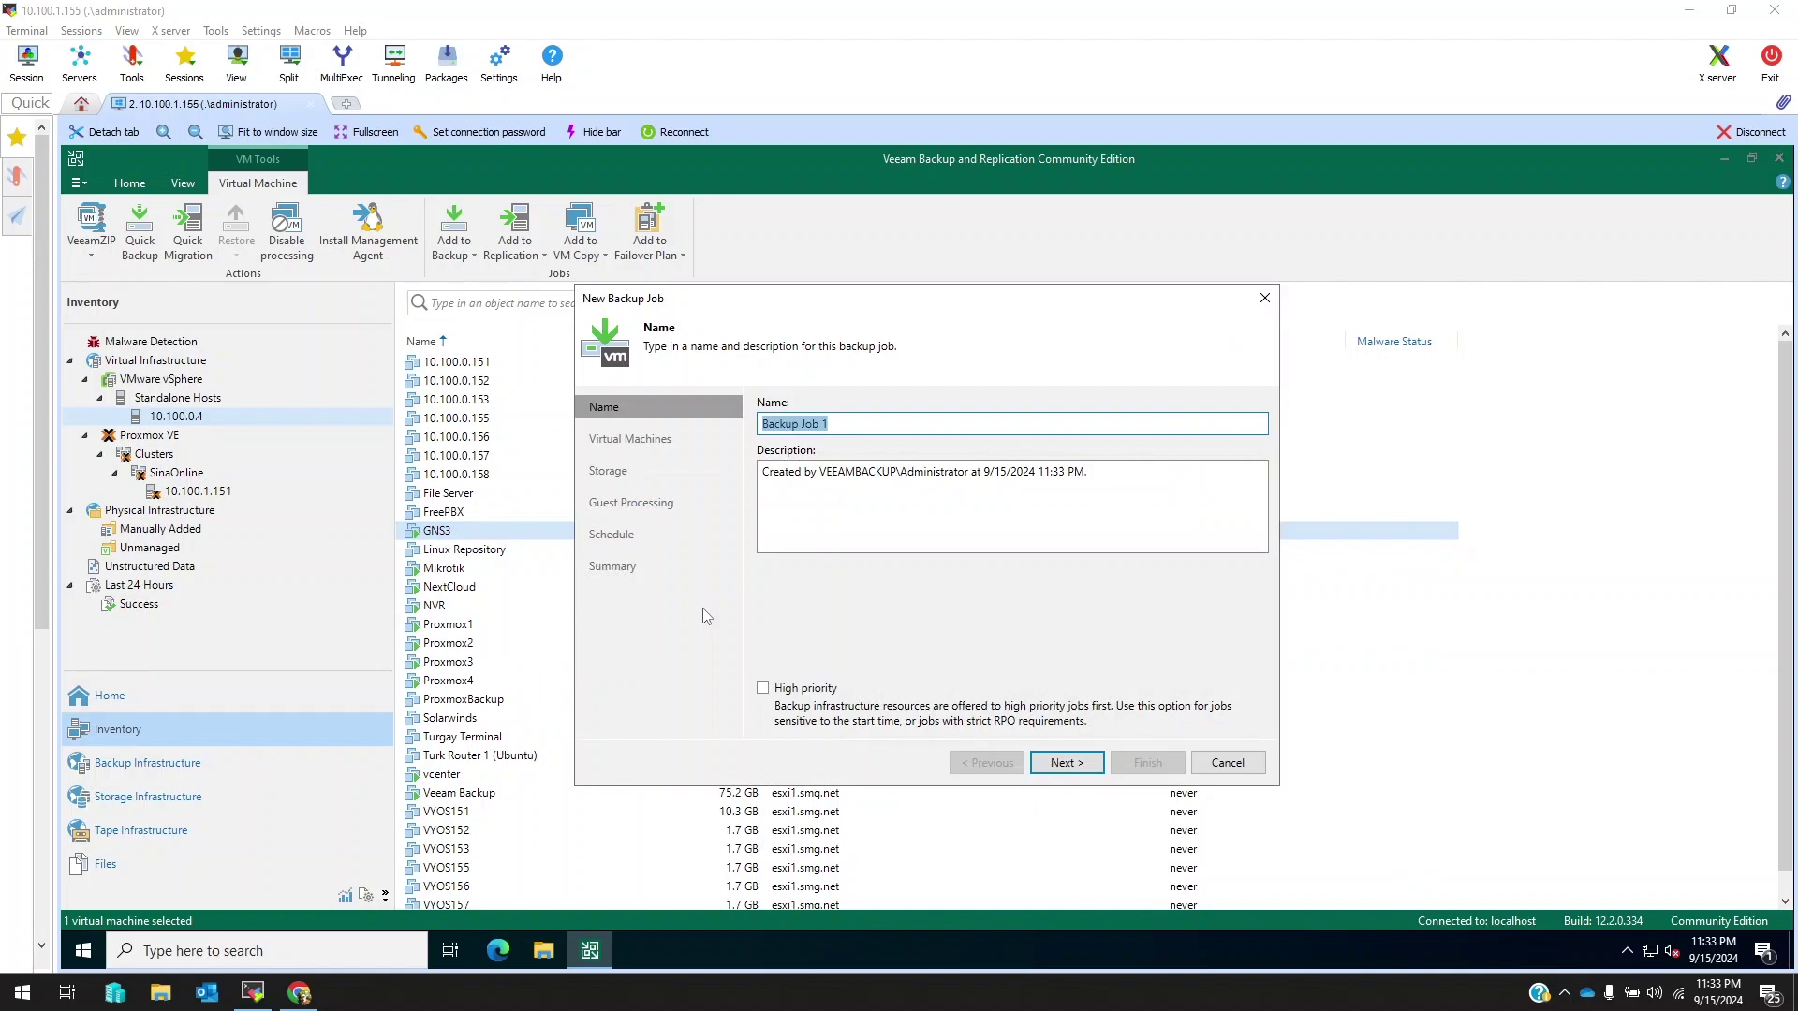
type("Mig")
type("ateGNS ")
type("o Proxmox")
left_click(1066, 764)
left_click(1069, 766)
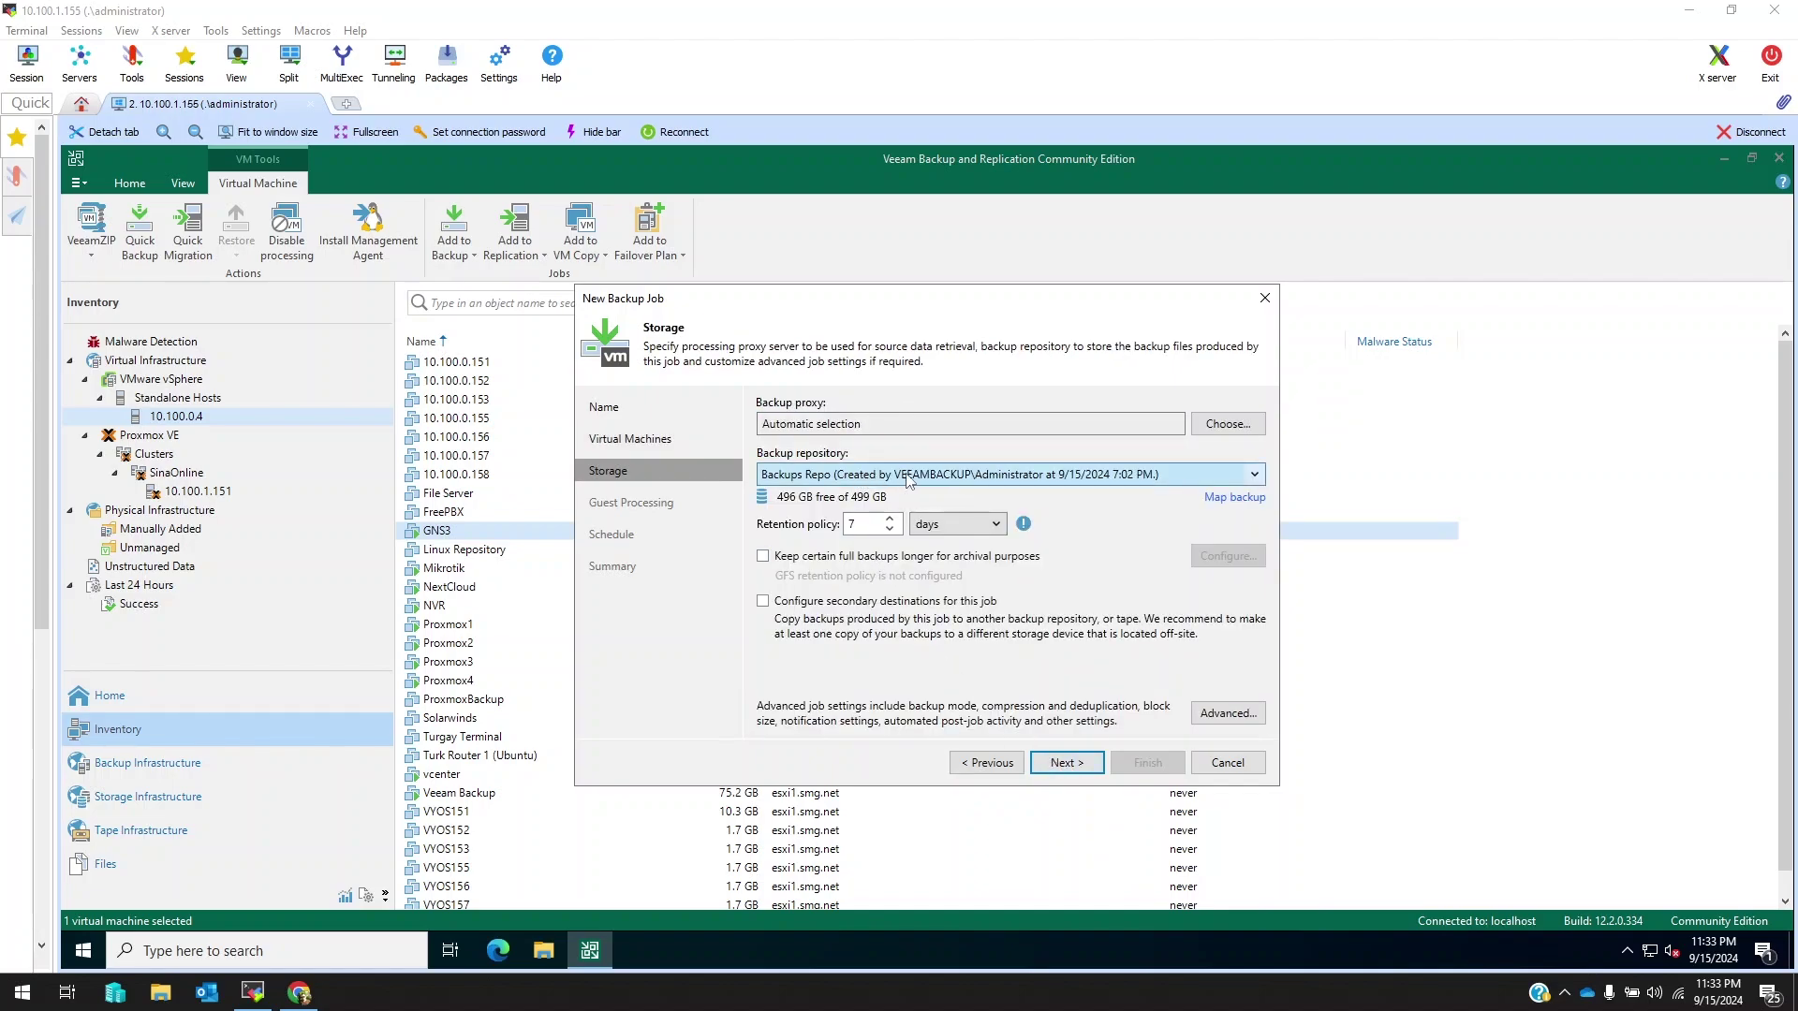
left_click(1067, 763)
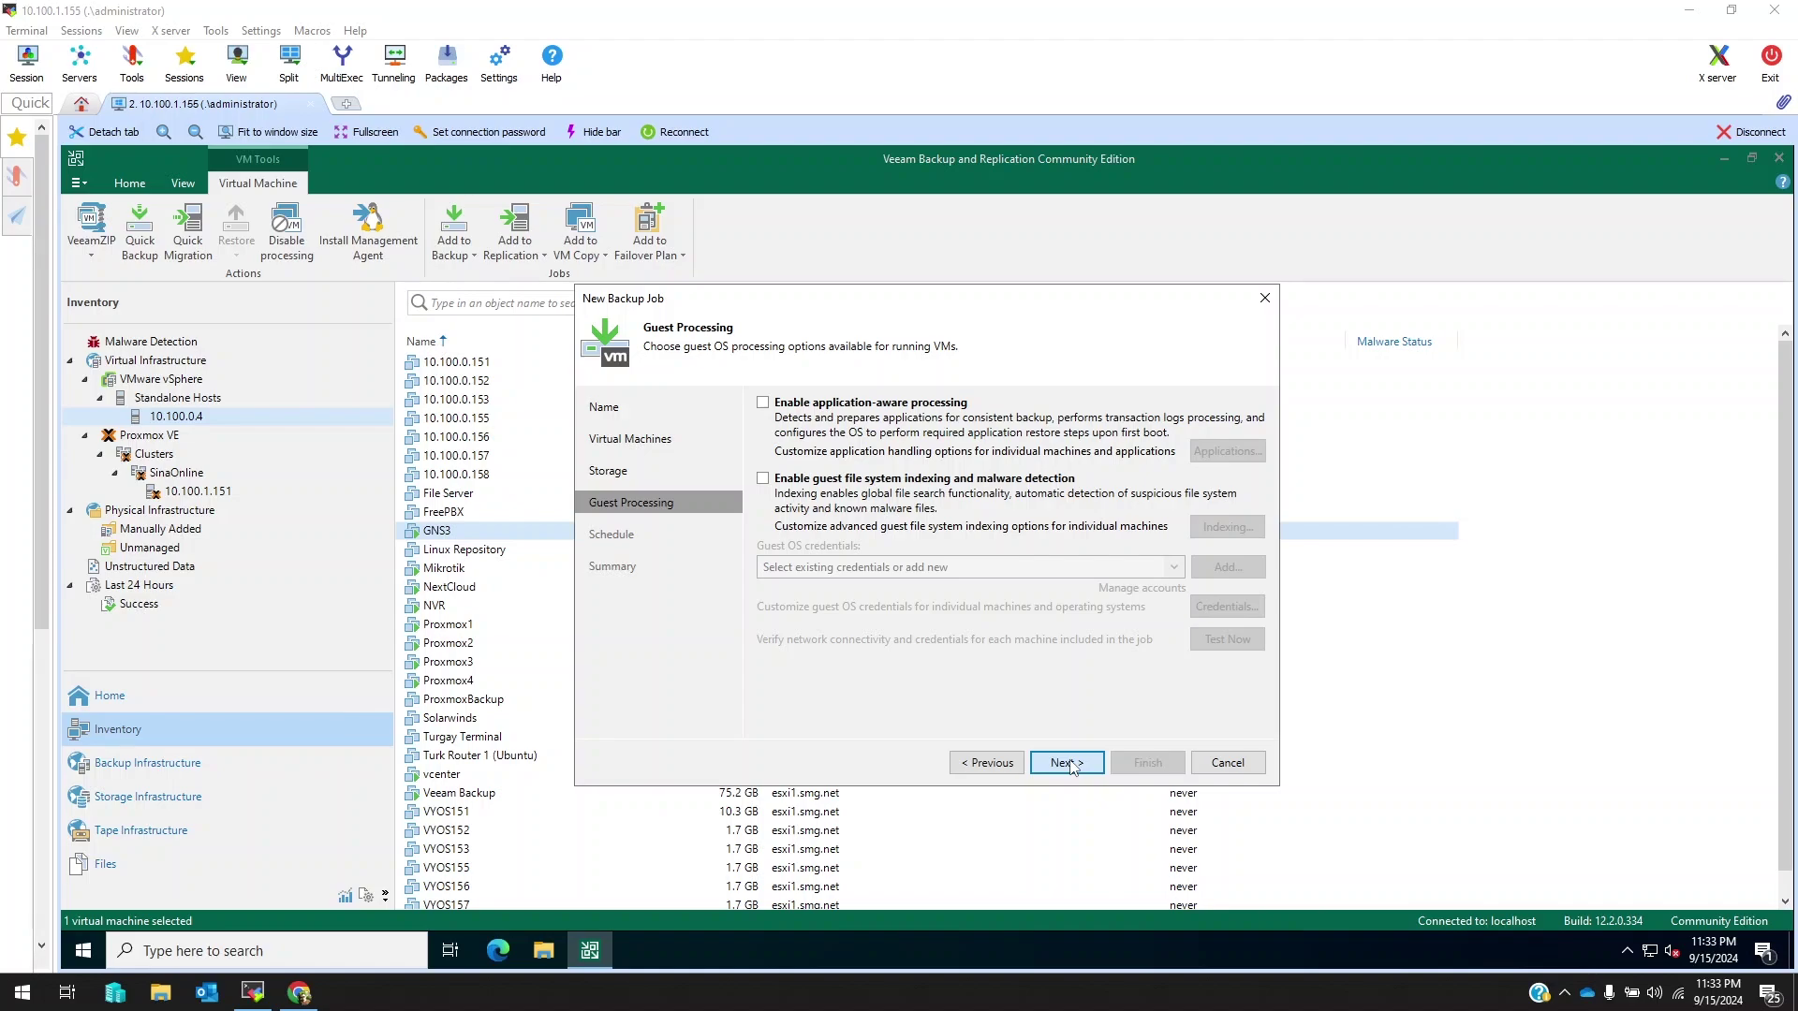
left_click(1071, 766)
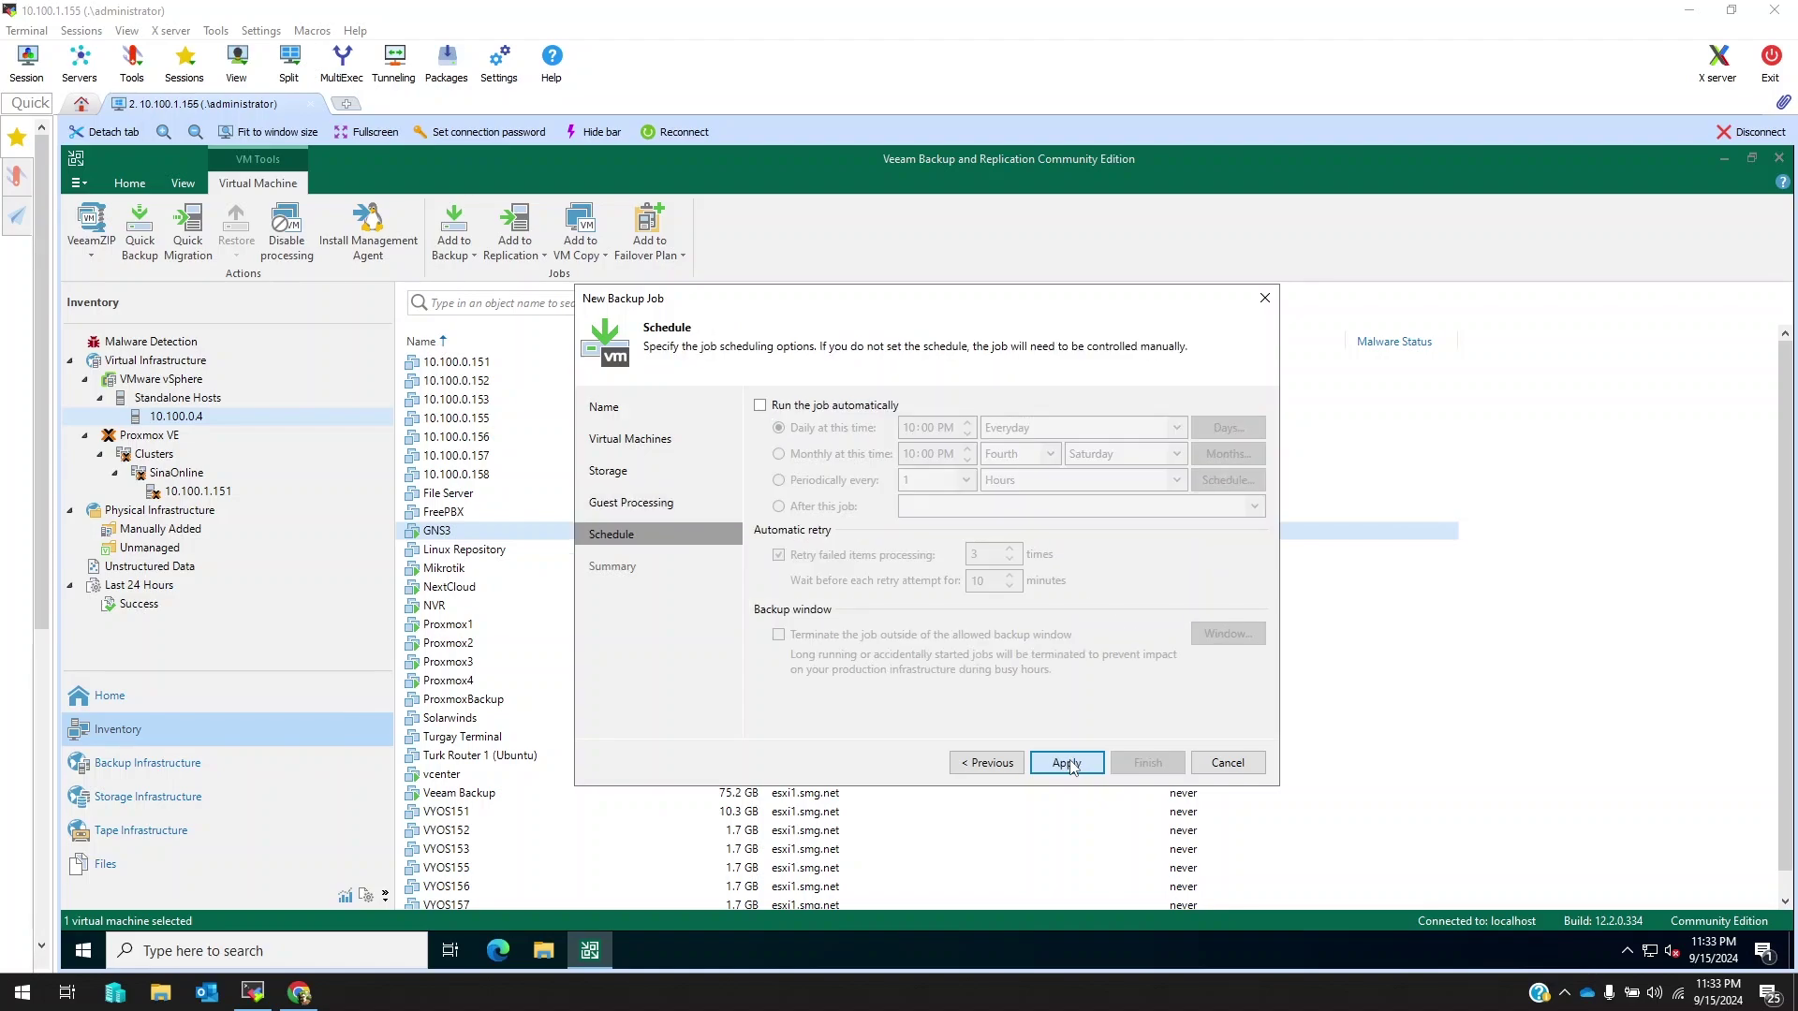
left_click(1067, 763)
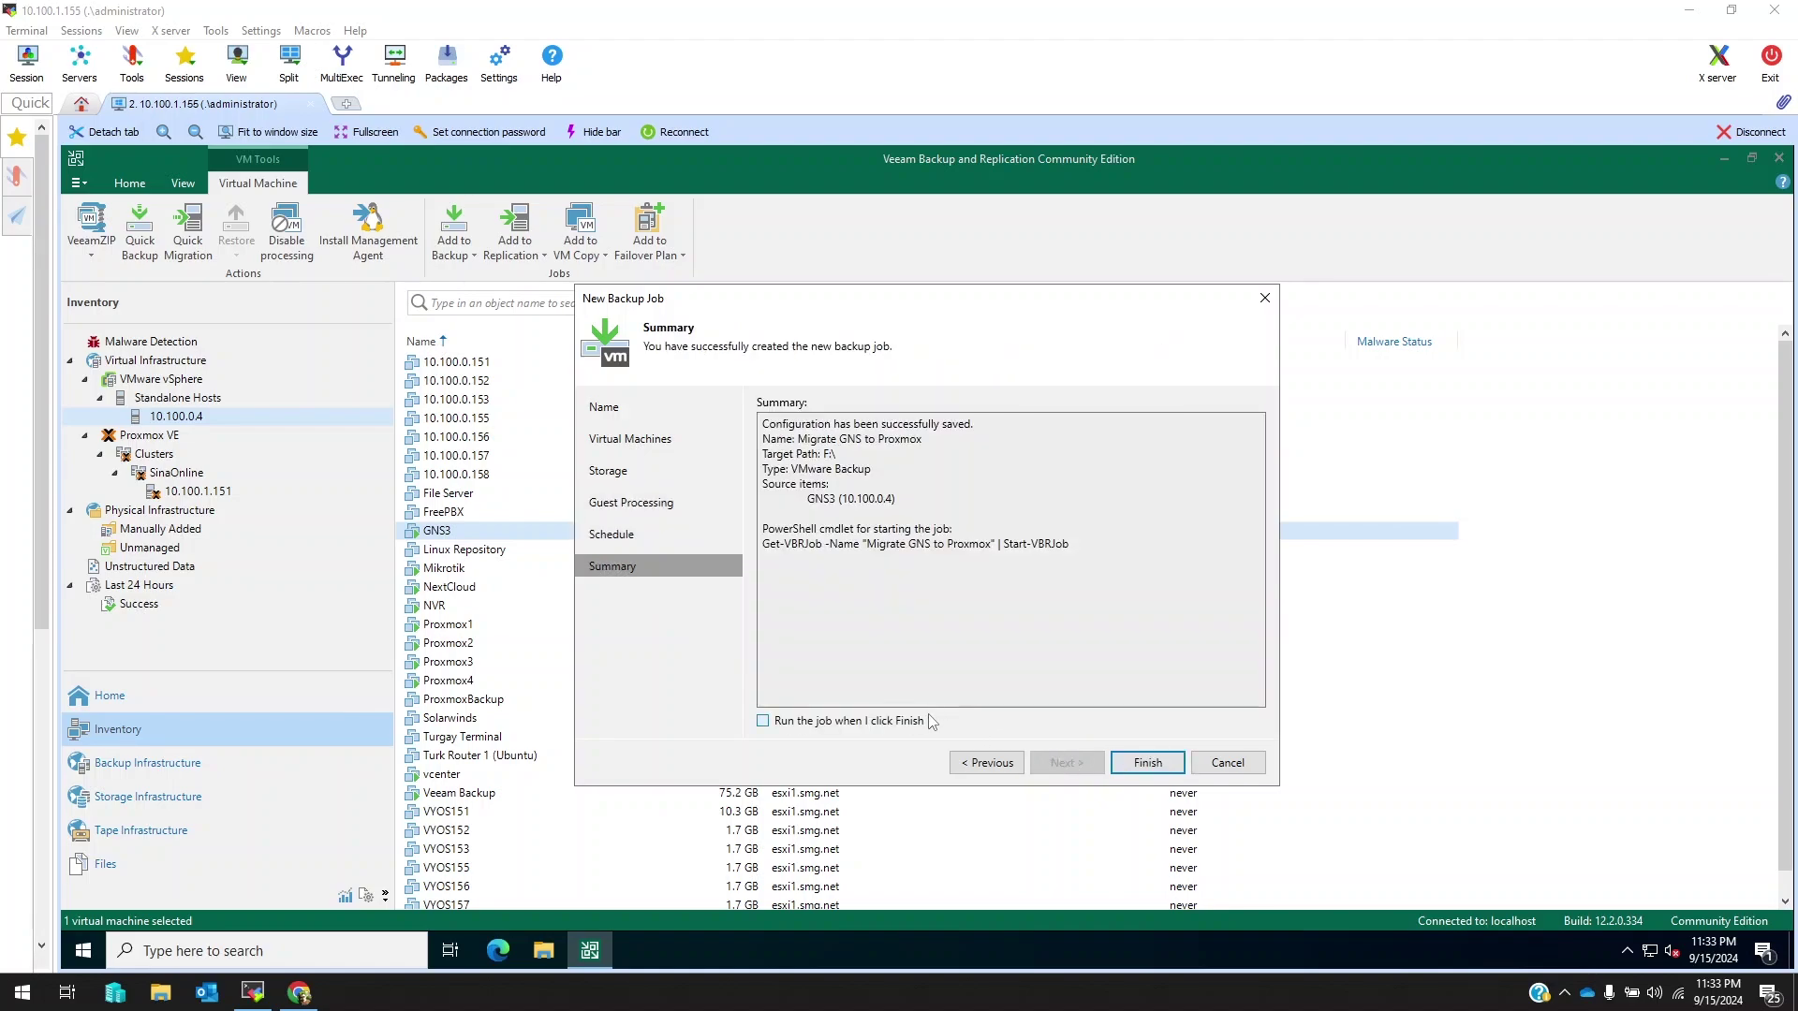
left_click(899, 722)
left_click(1147, 763)
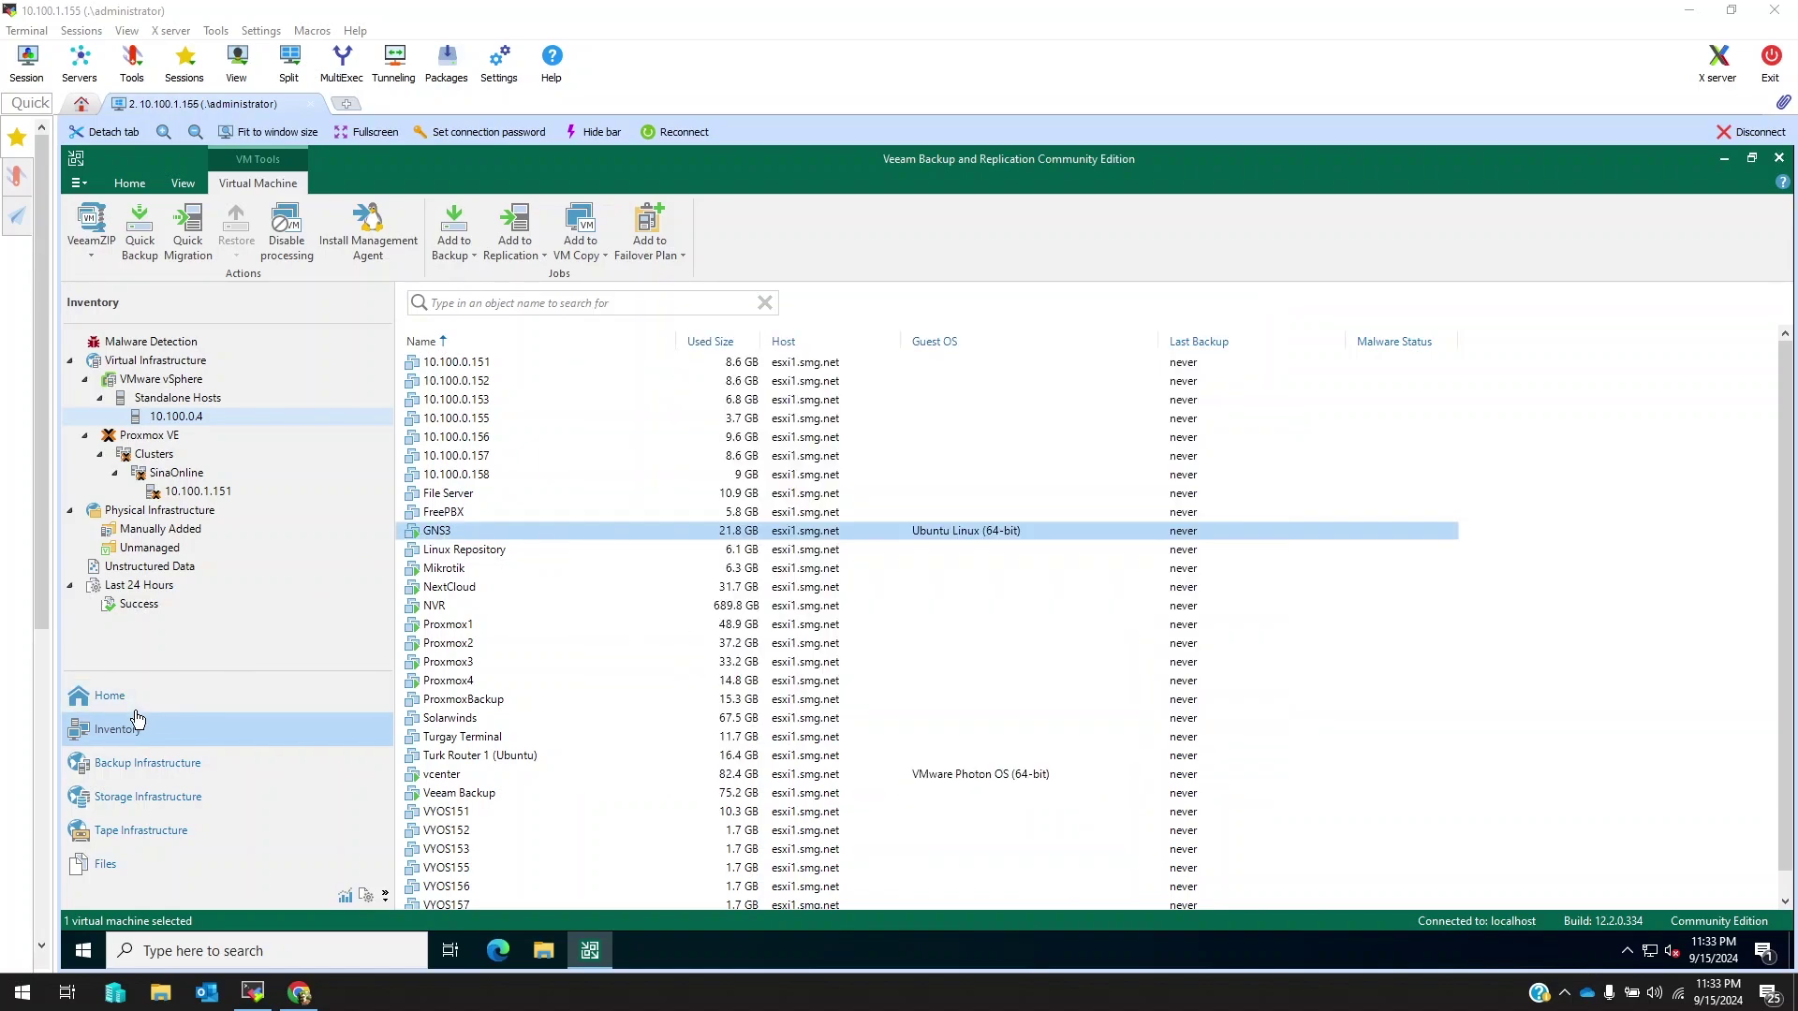
Open the running Migrate GNS to Proxmox session and view the GNS3 processing details
left_click(109, 697)
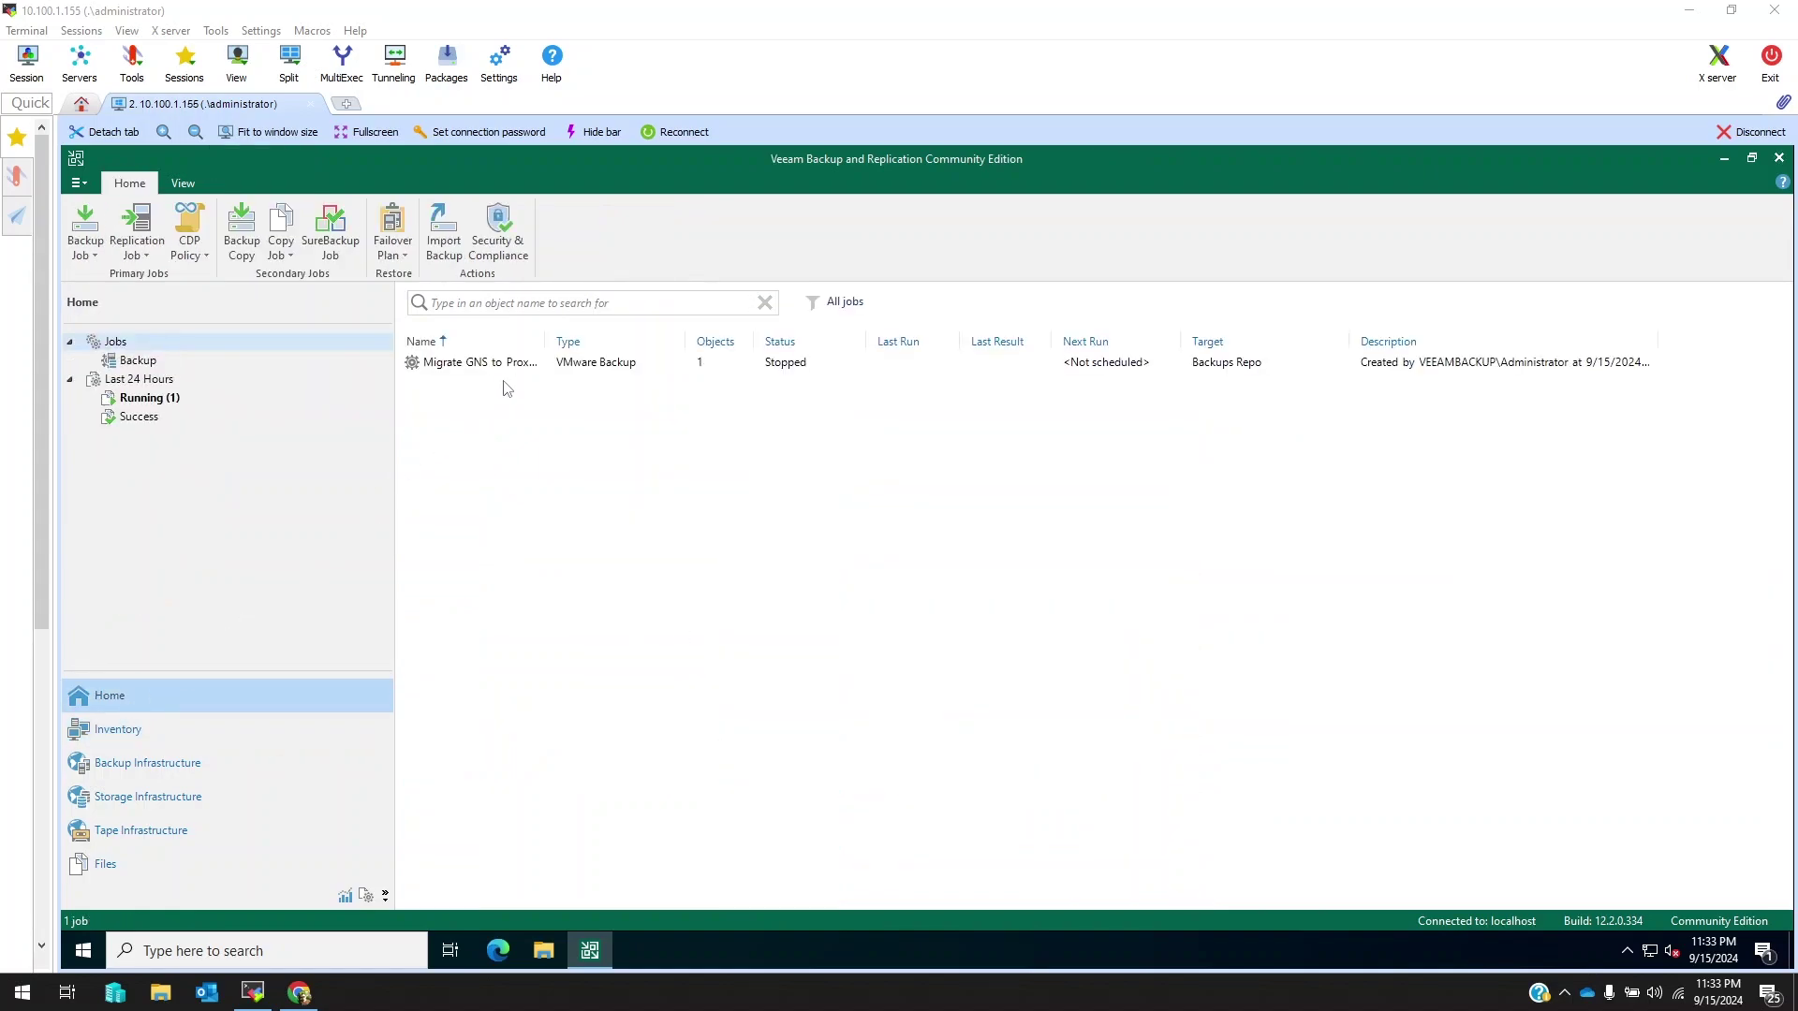
left_click(149, 398)
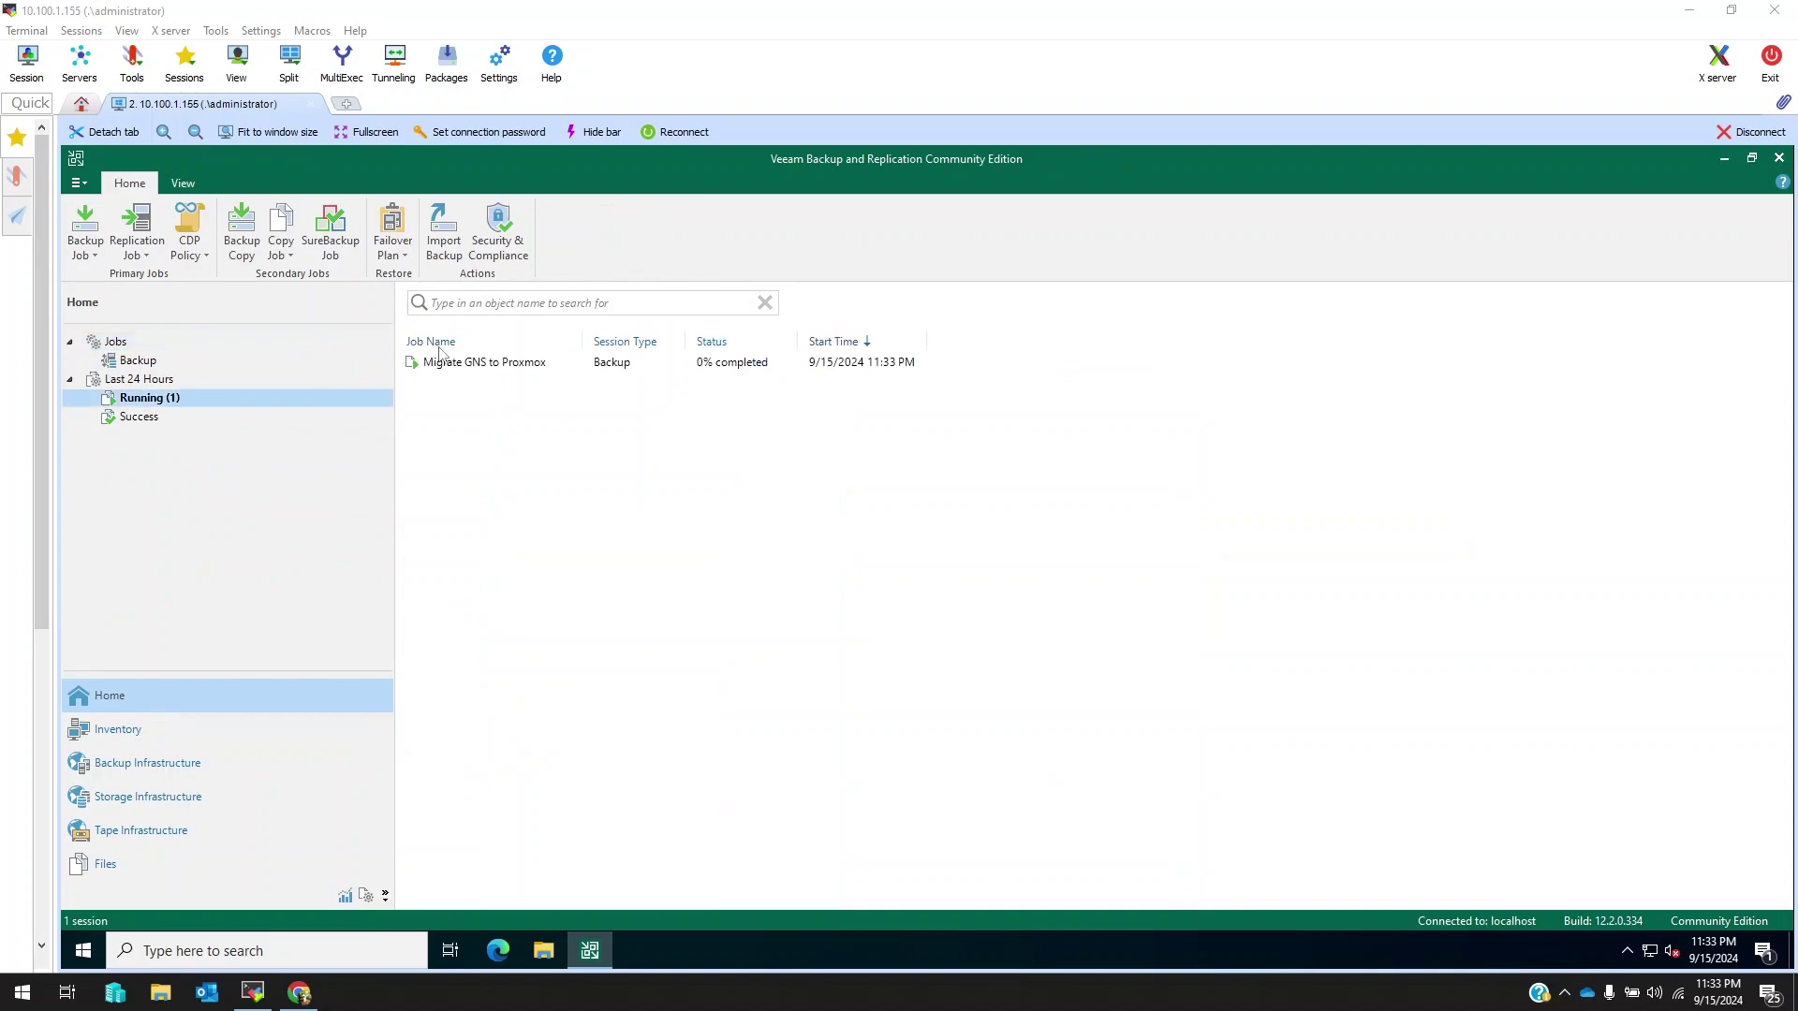
left_click(496, 368)
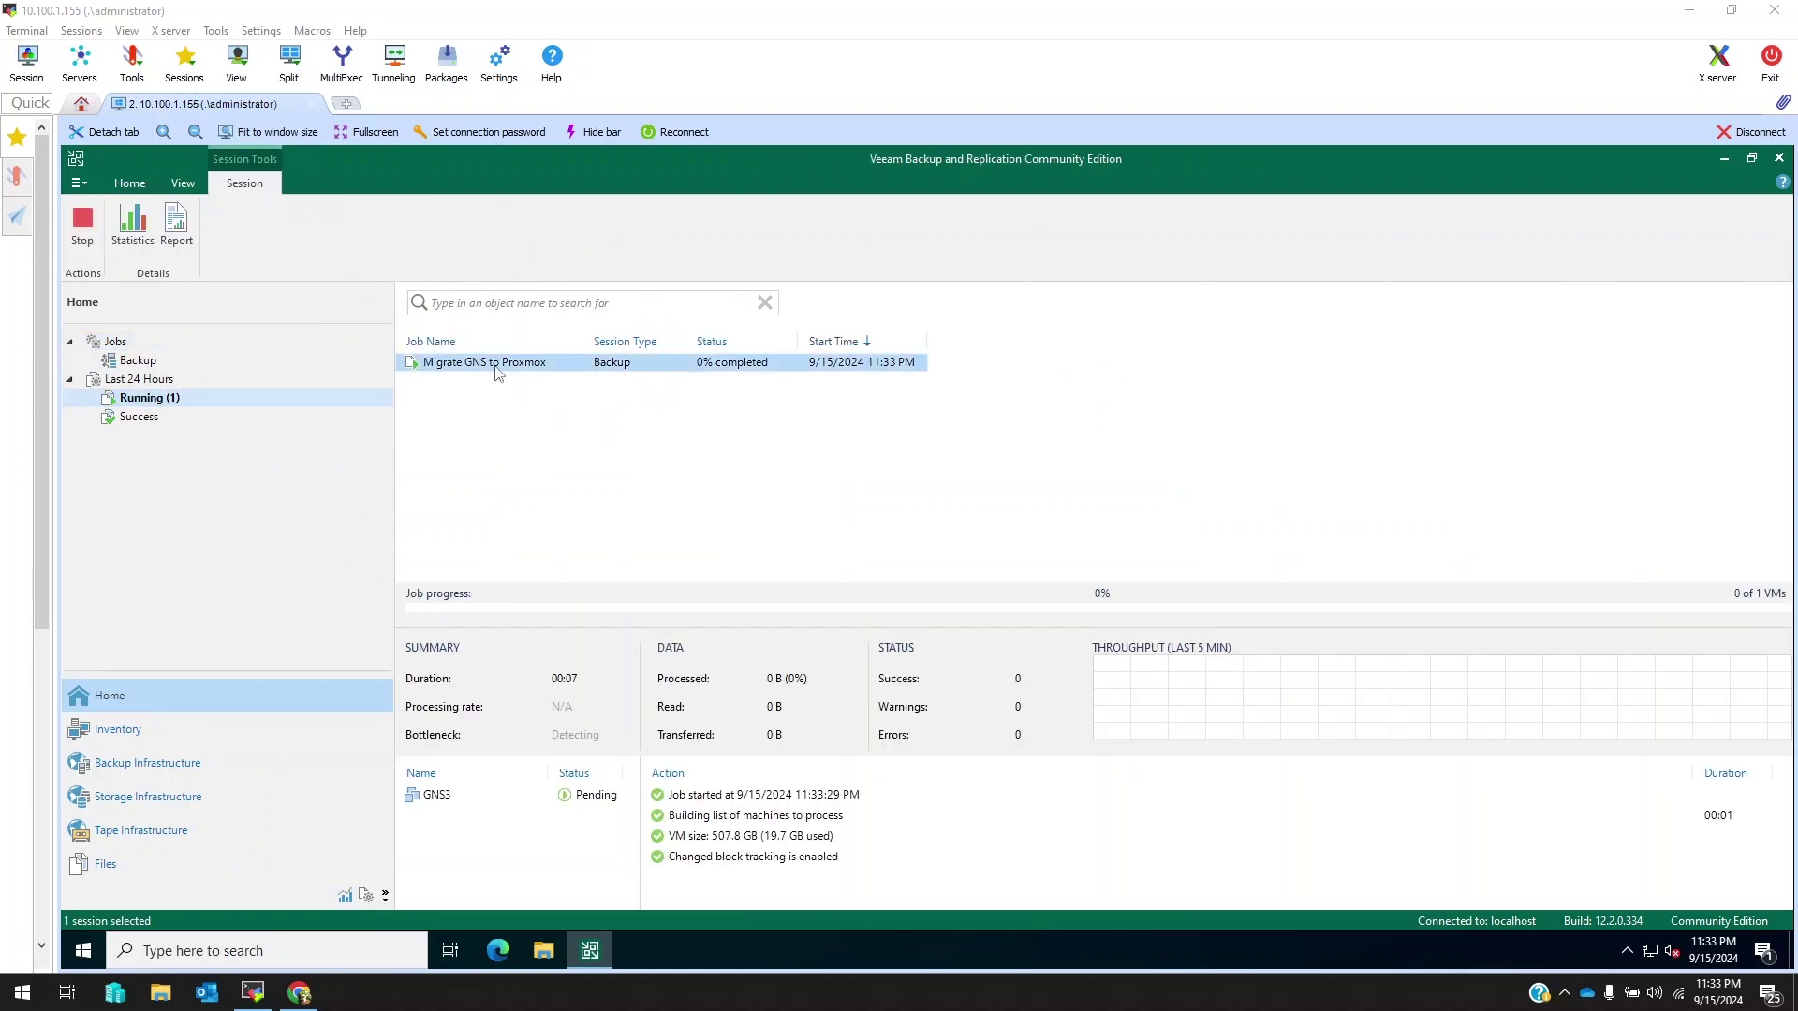
double_click(496, 368)
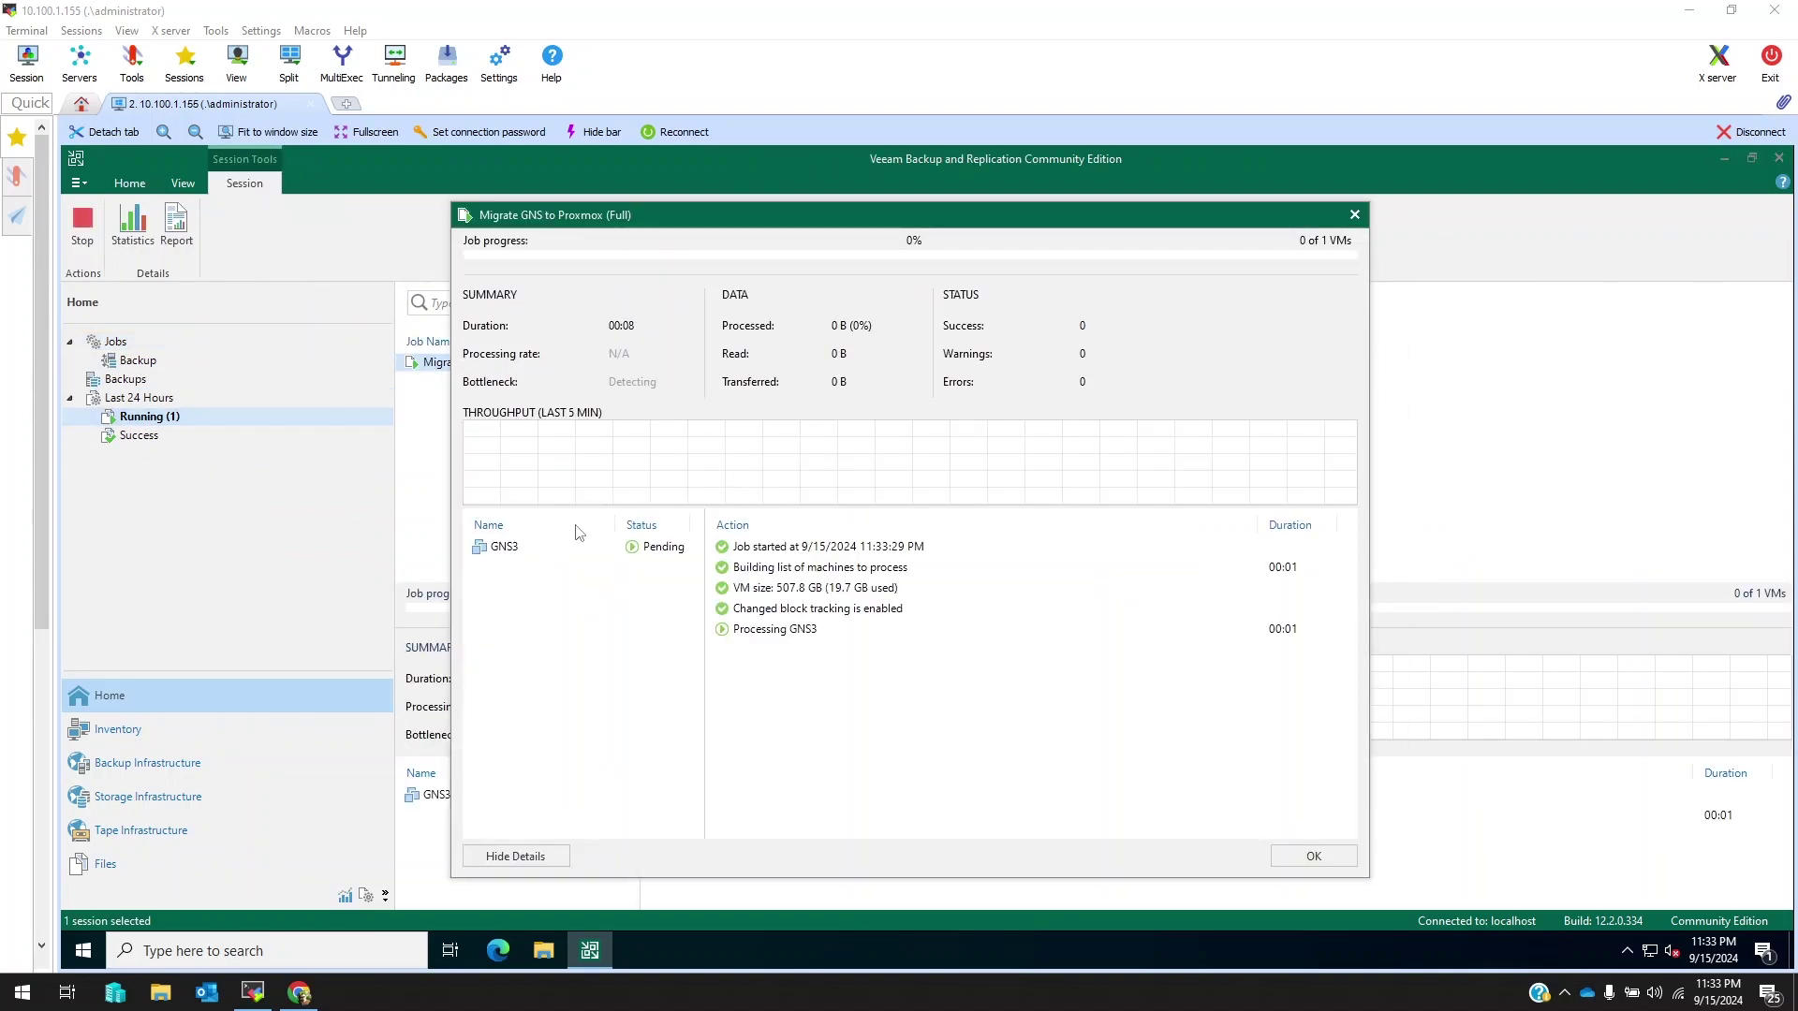
left_click(538, 548)
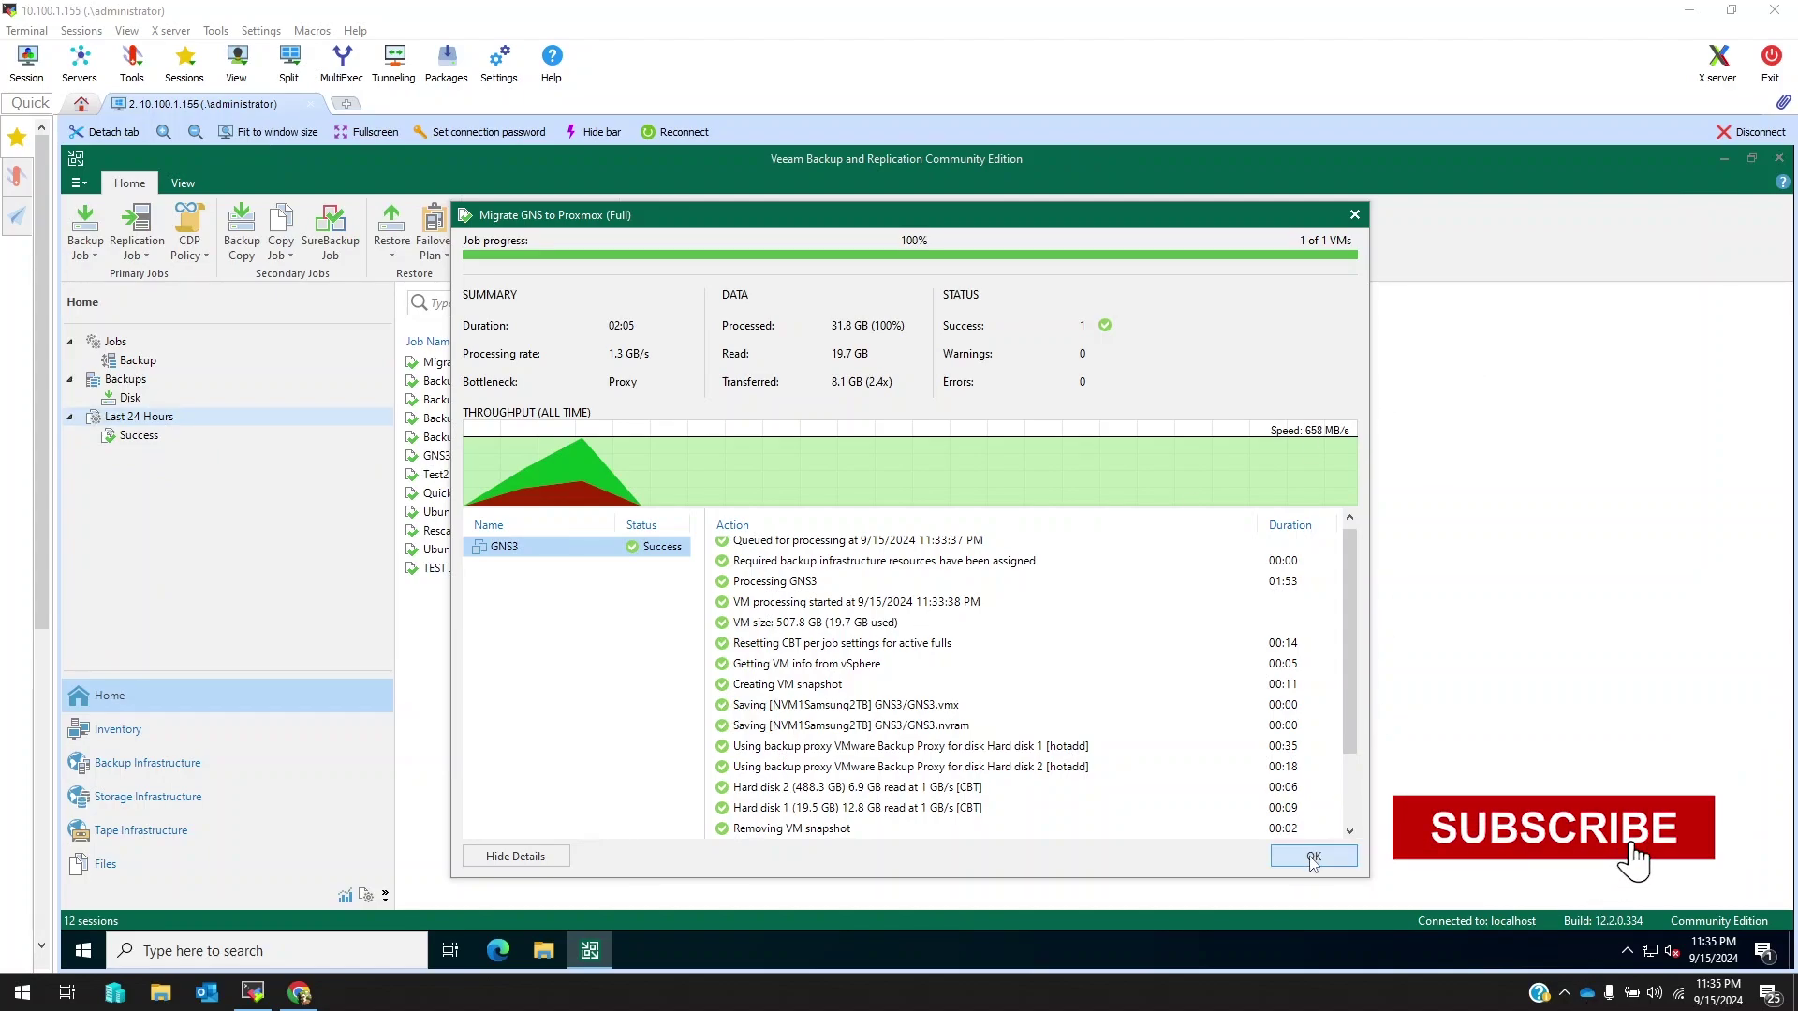
Close the finished job window and select GNS3 under the Migrate GNS to Proxmox disk backup
left_click(1314, 857)
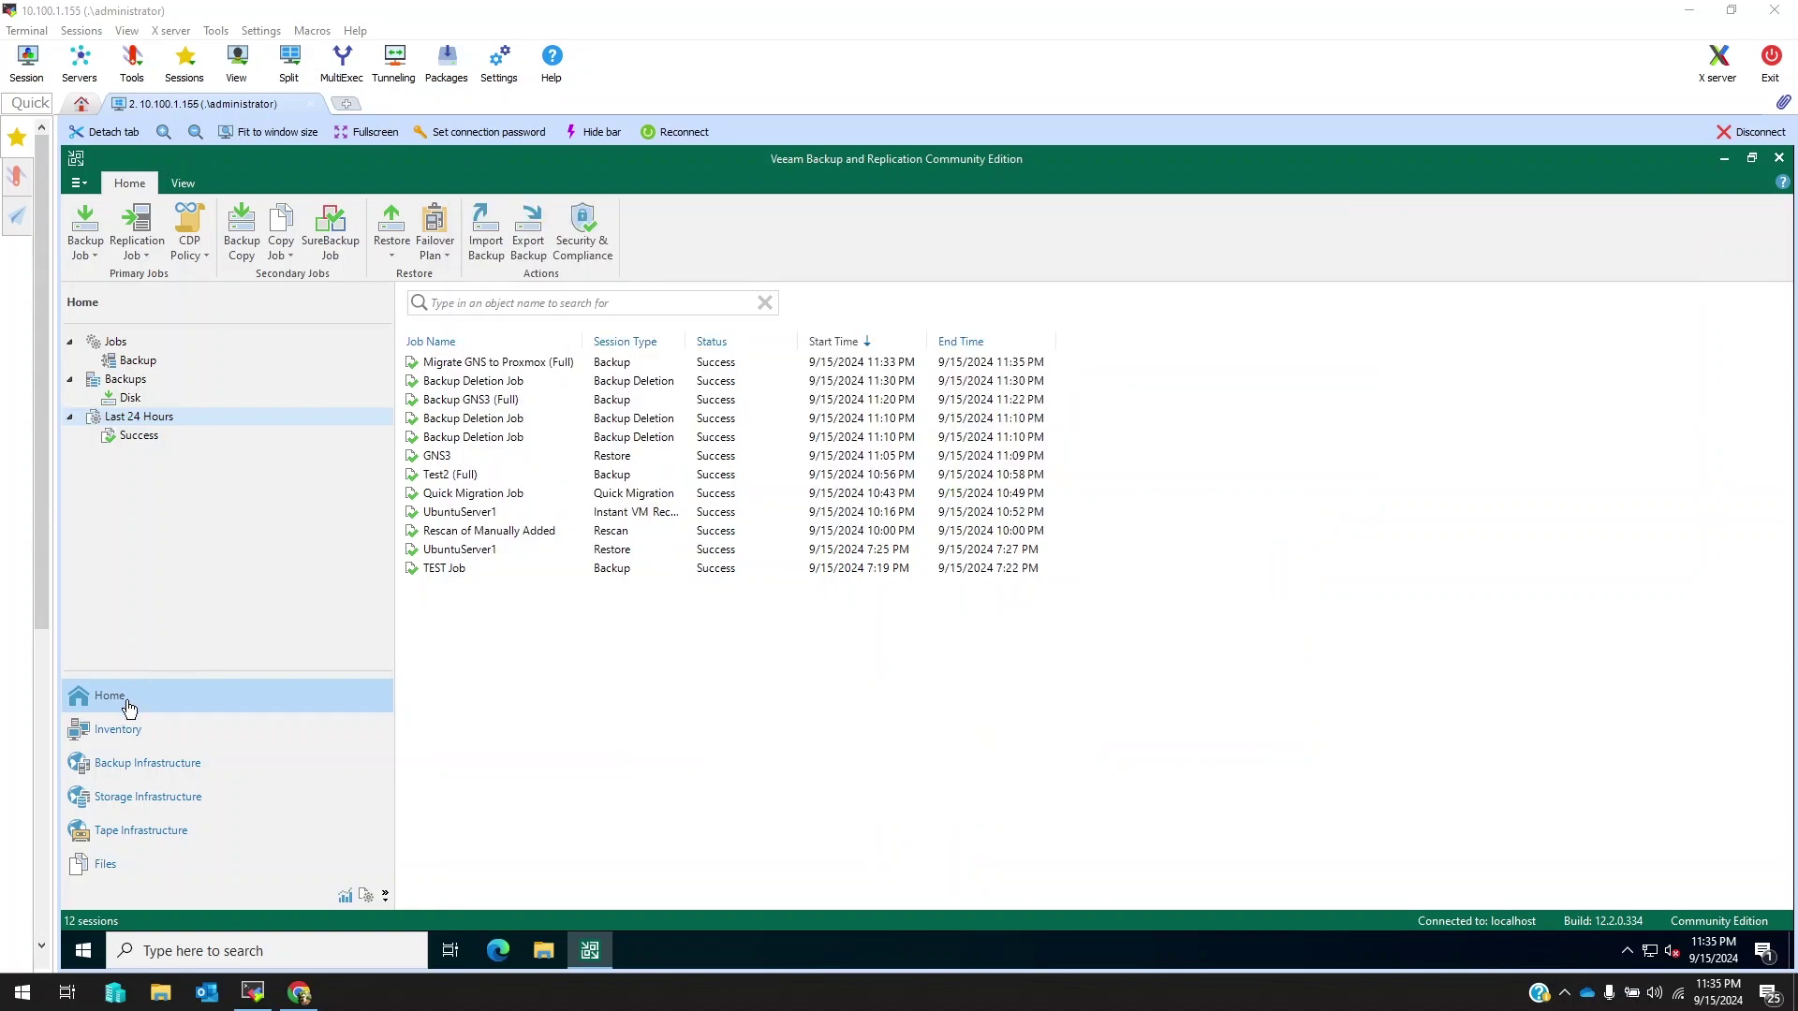
left_click(139, 361)
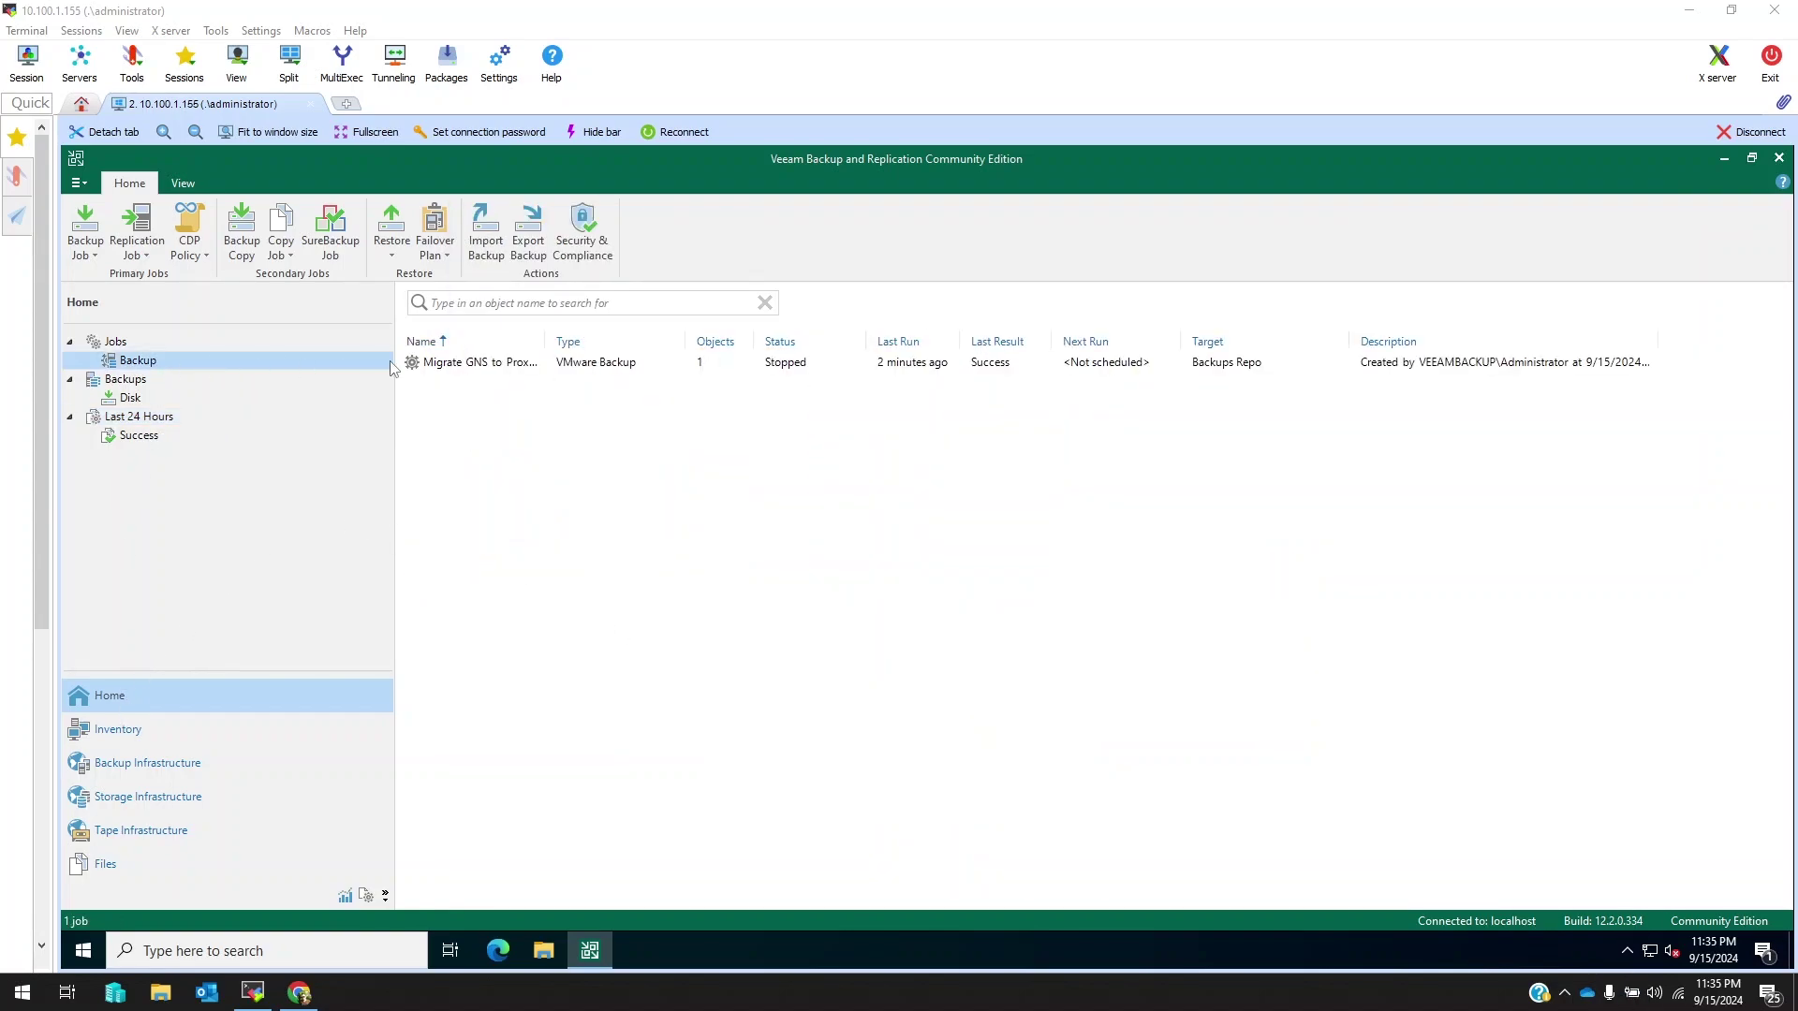
left_click(463, 365)
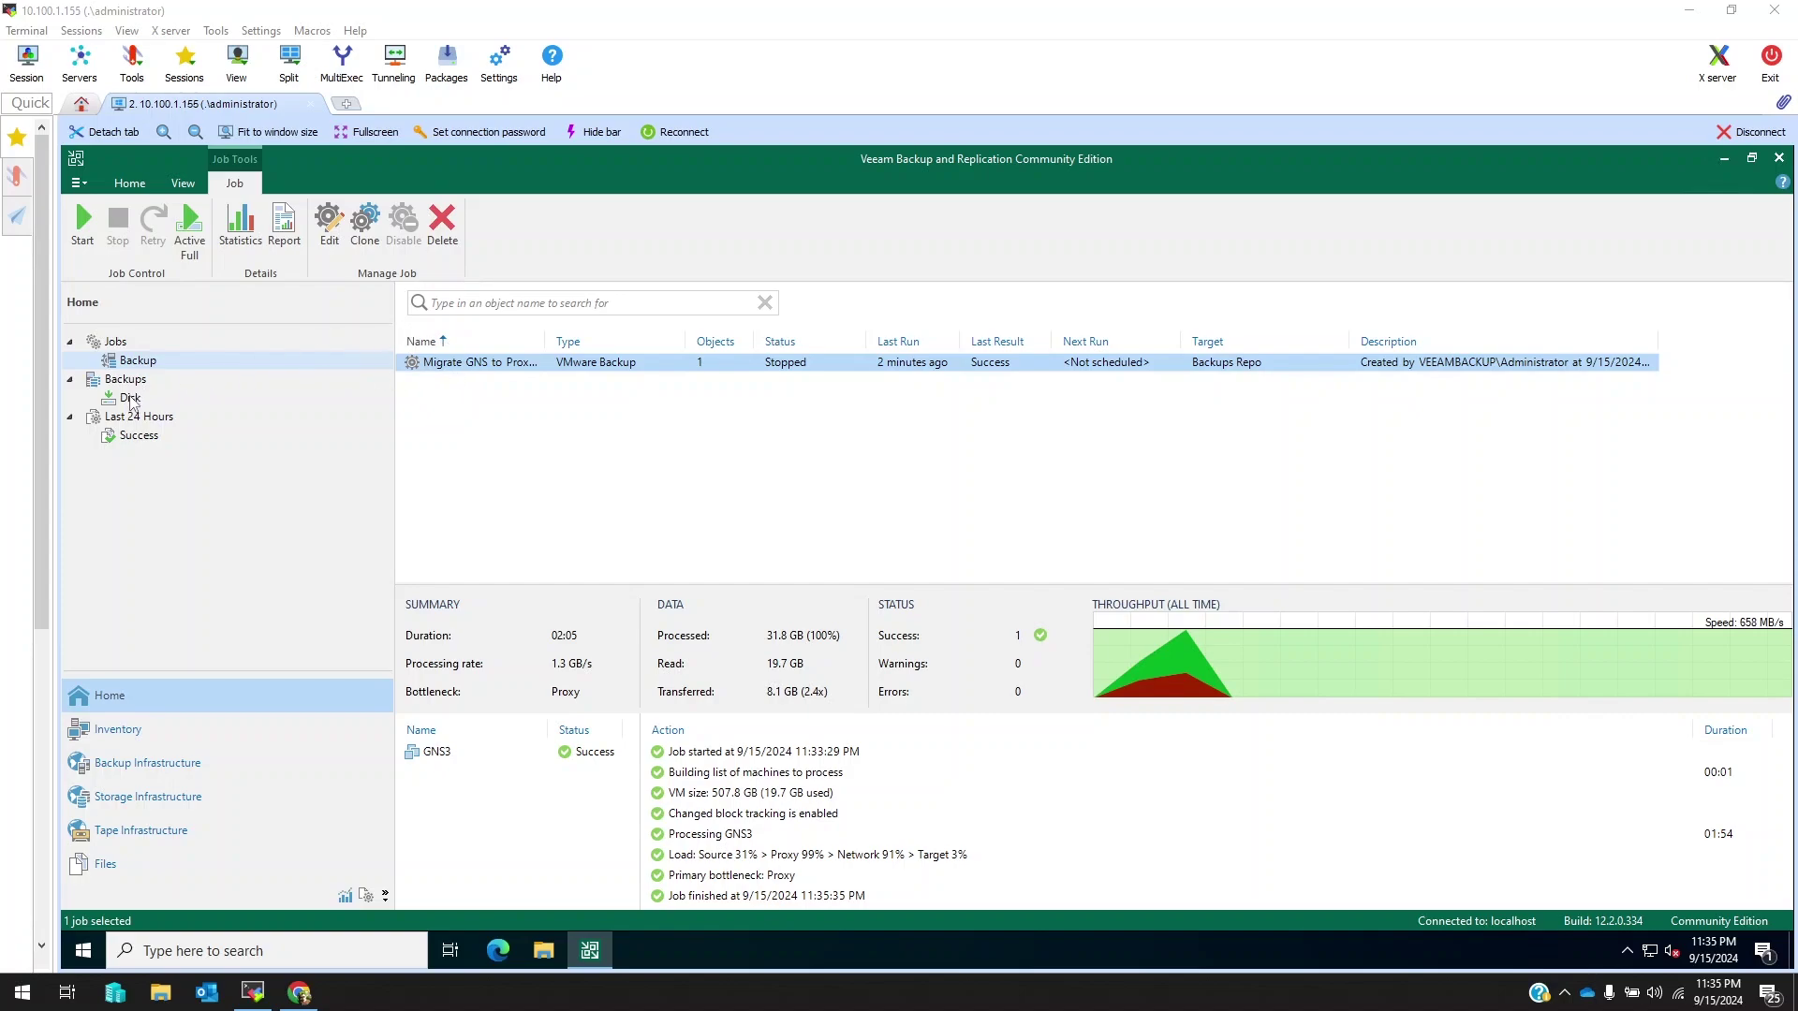
left_click(131, 398)
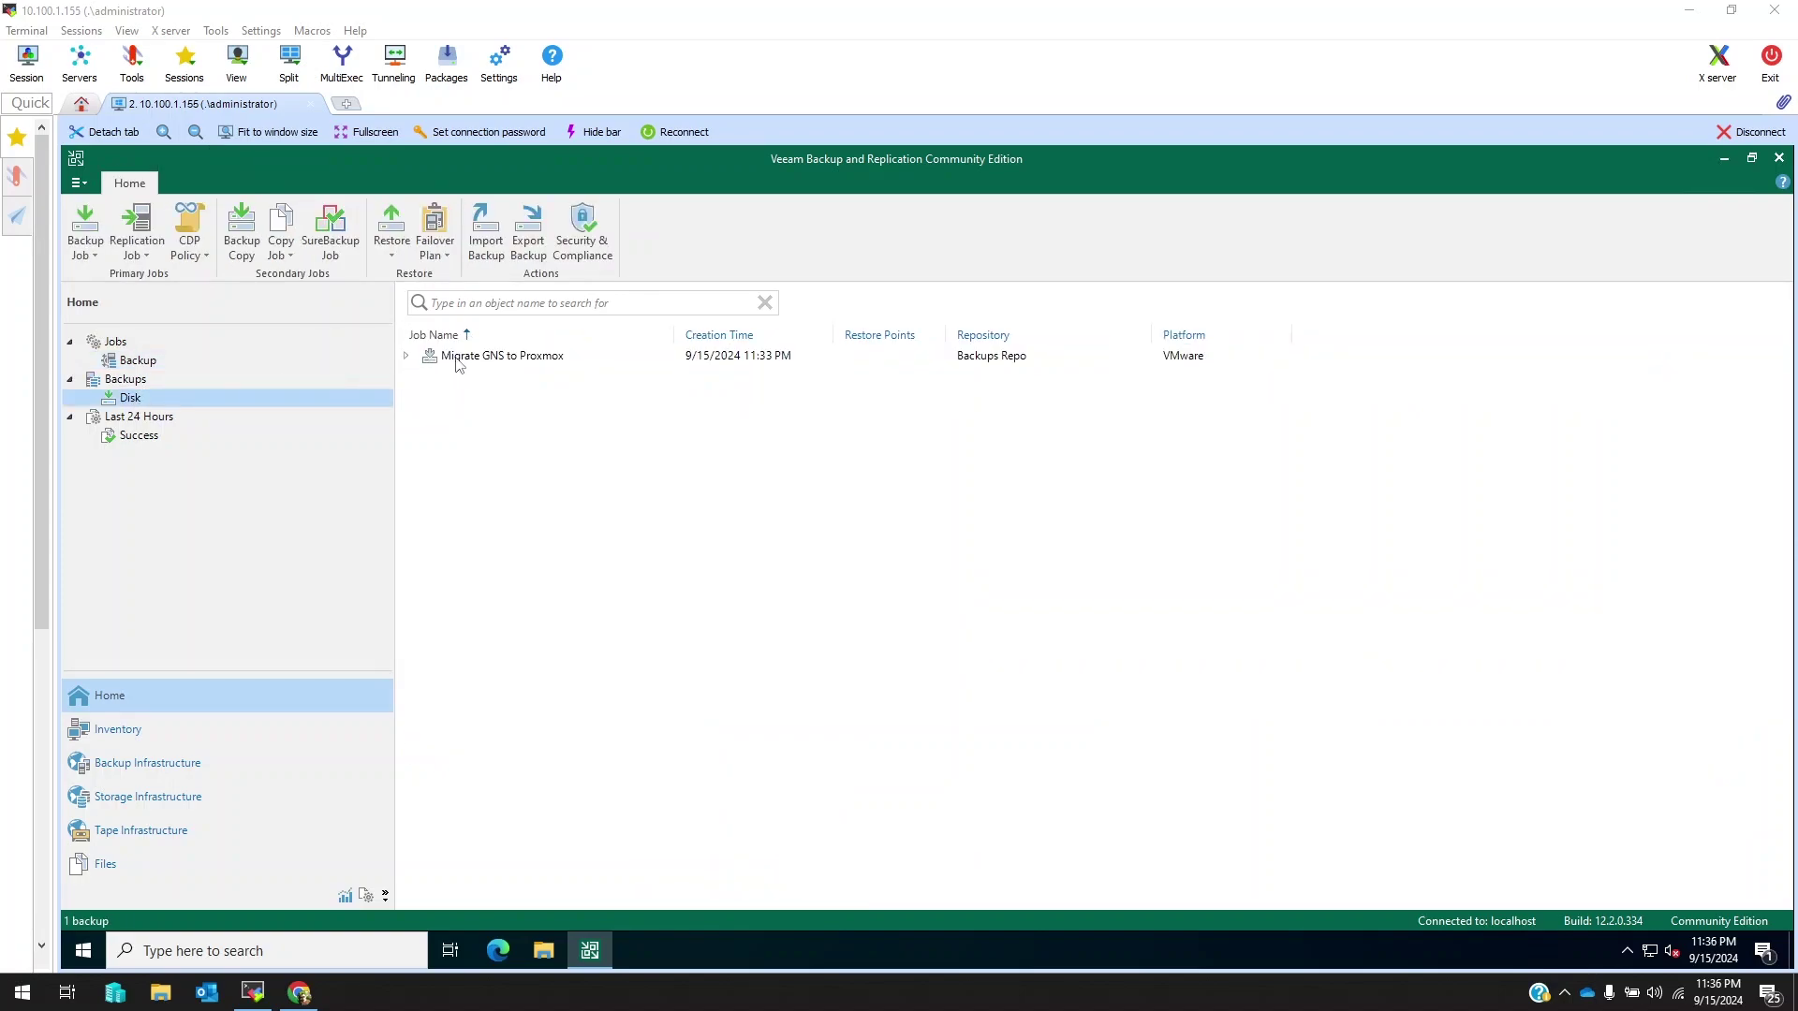
left_click(407, 356)
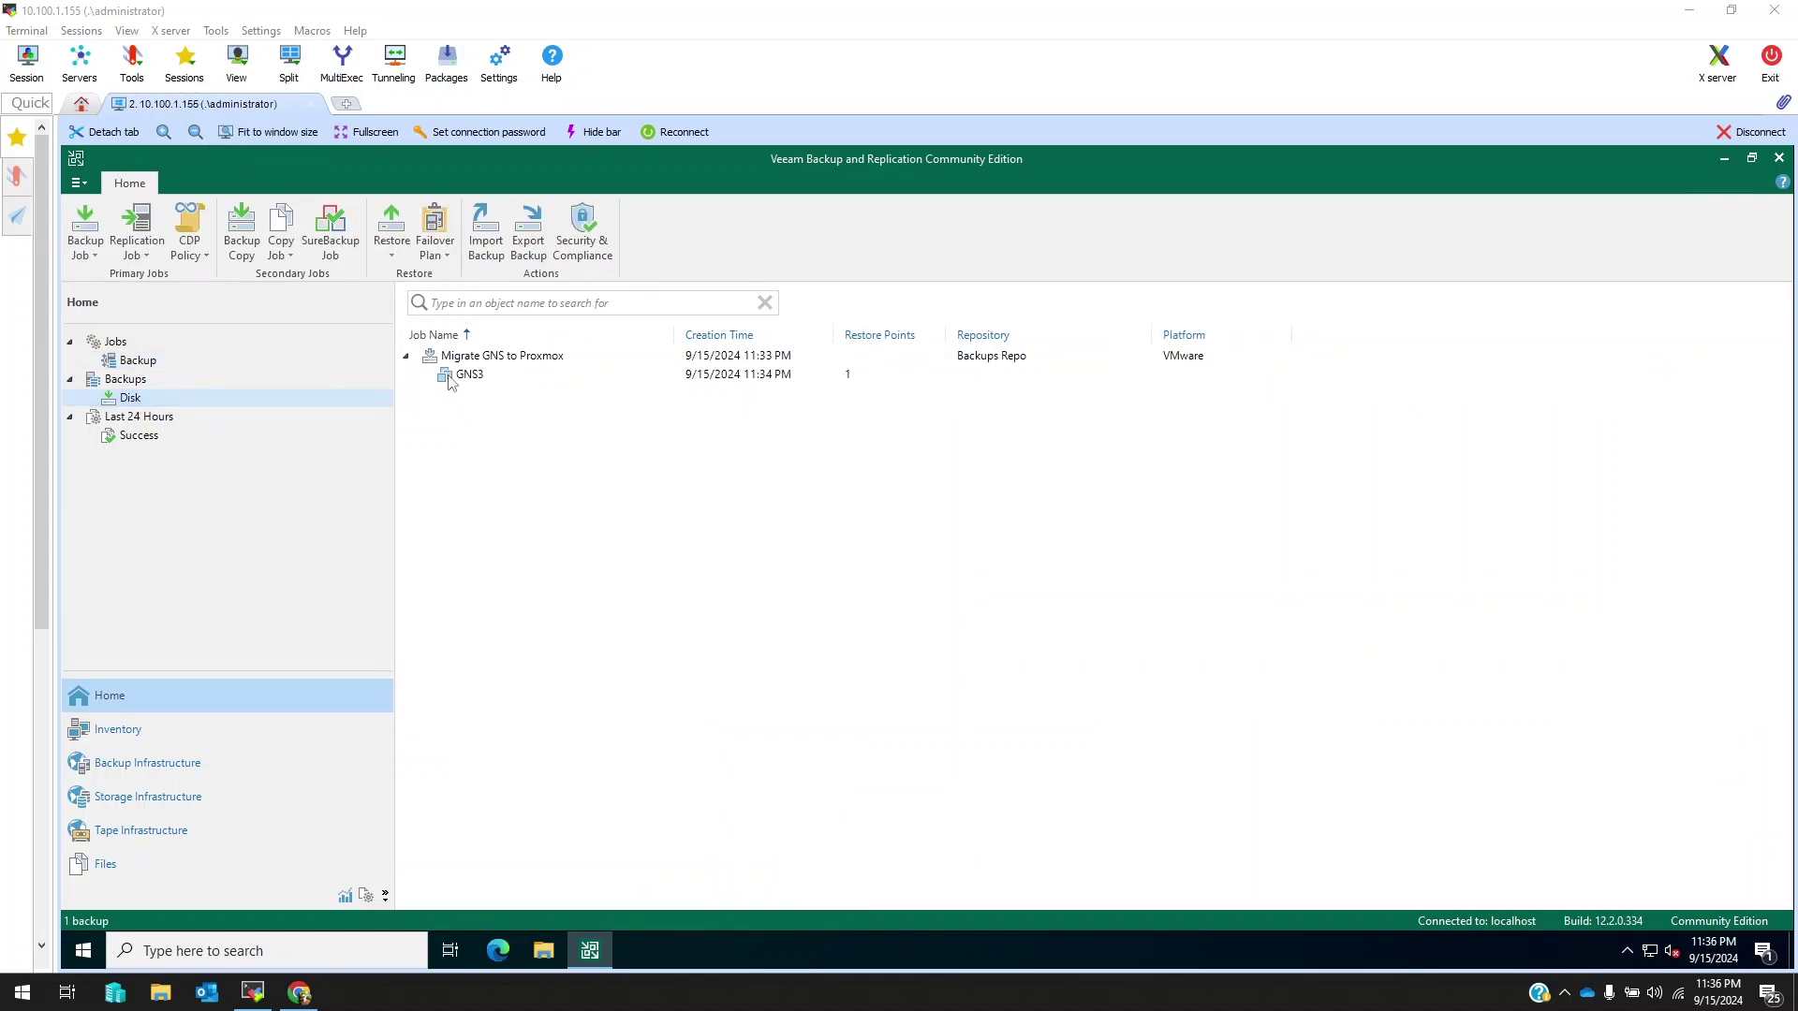
left_click(472, 375)
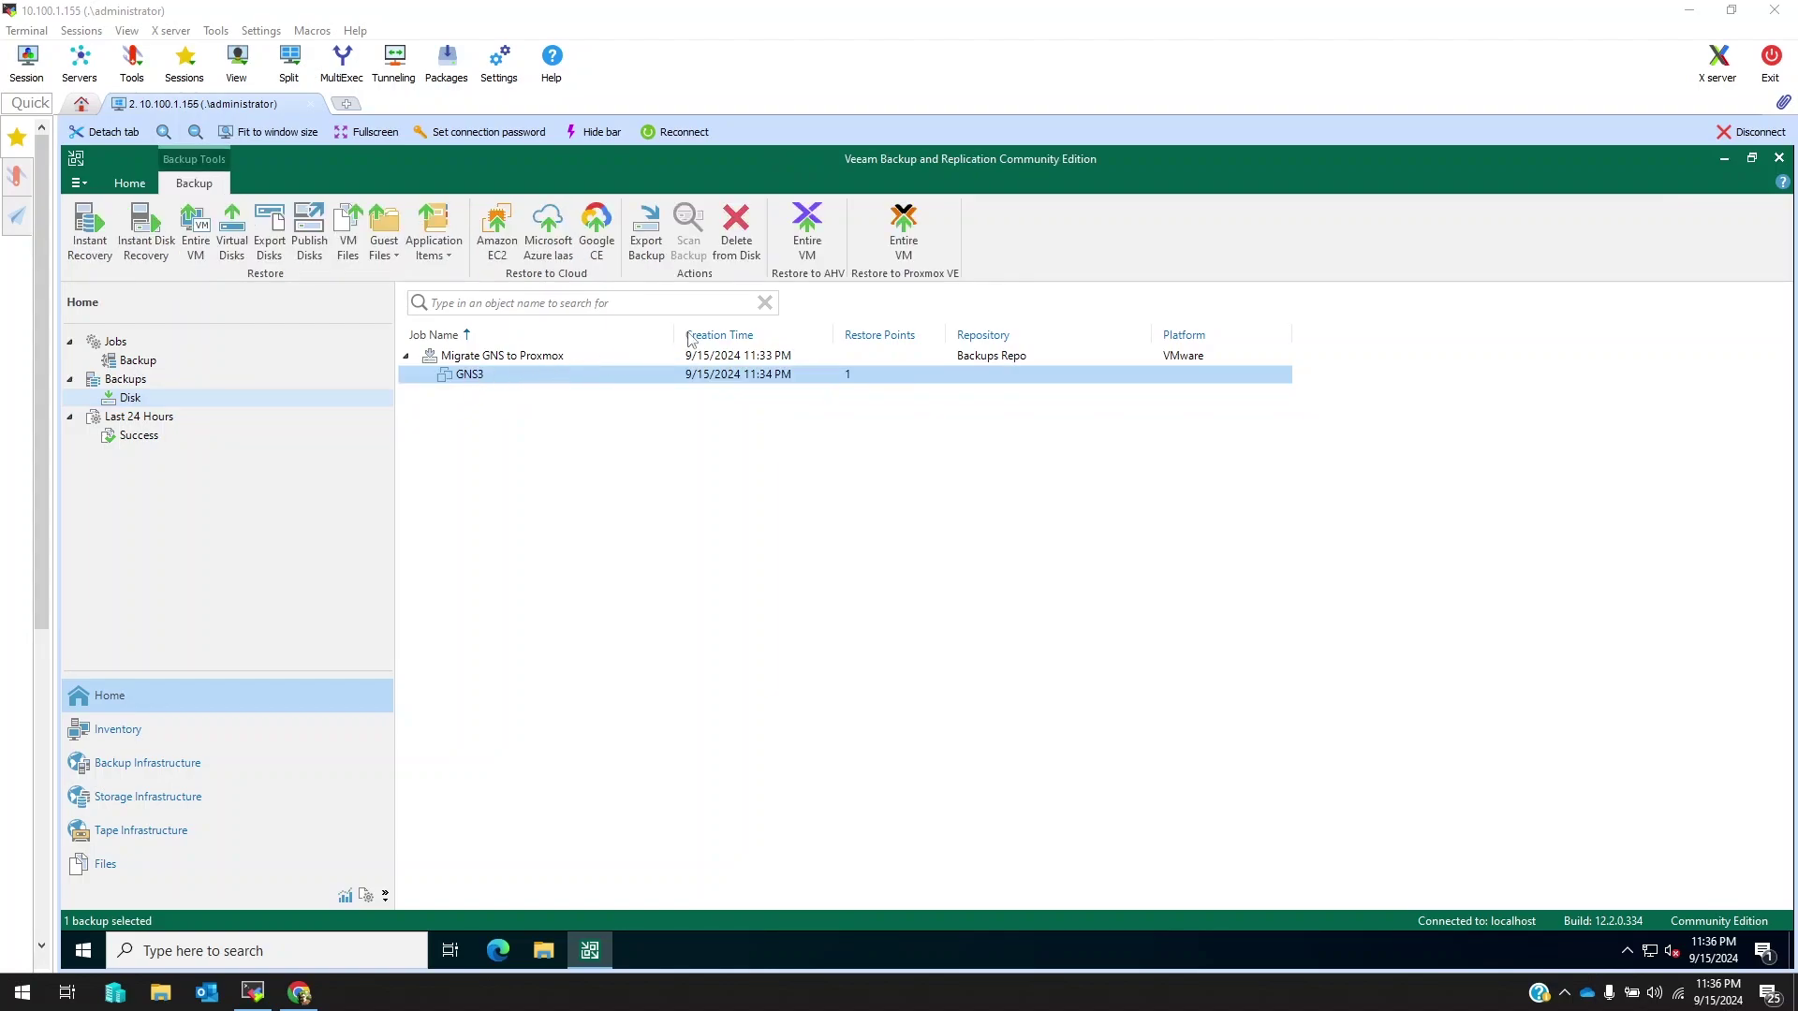
Start an Entire VM restore of GNS3 to Proxmox VE host 10.100.1.151 in SinaOnline
left_click(903, 231)
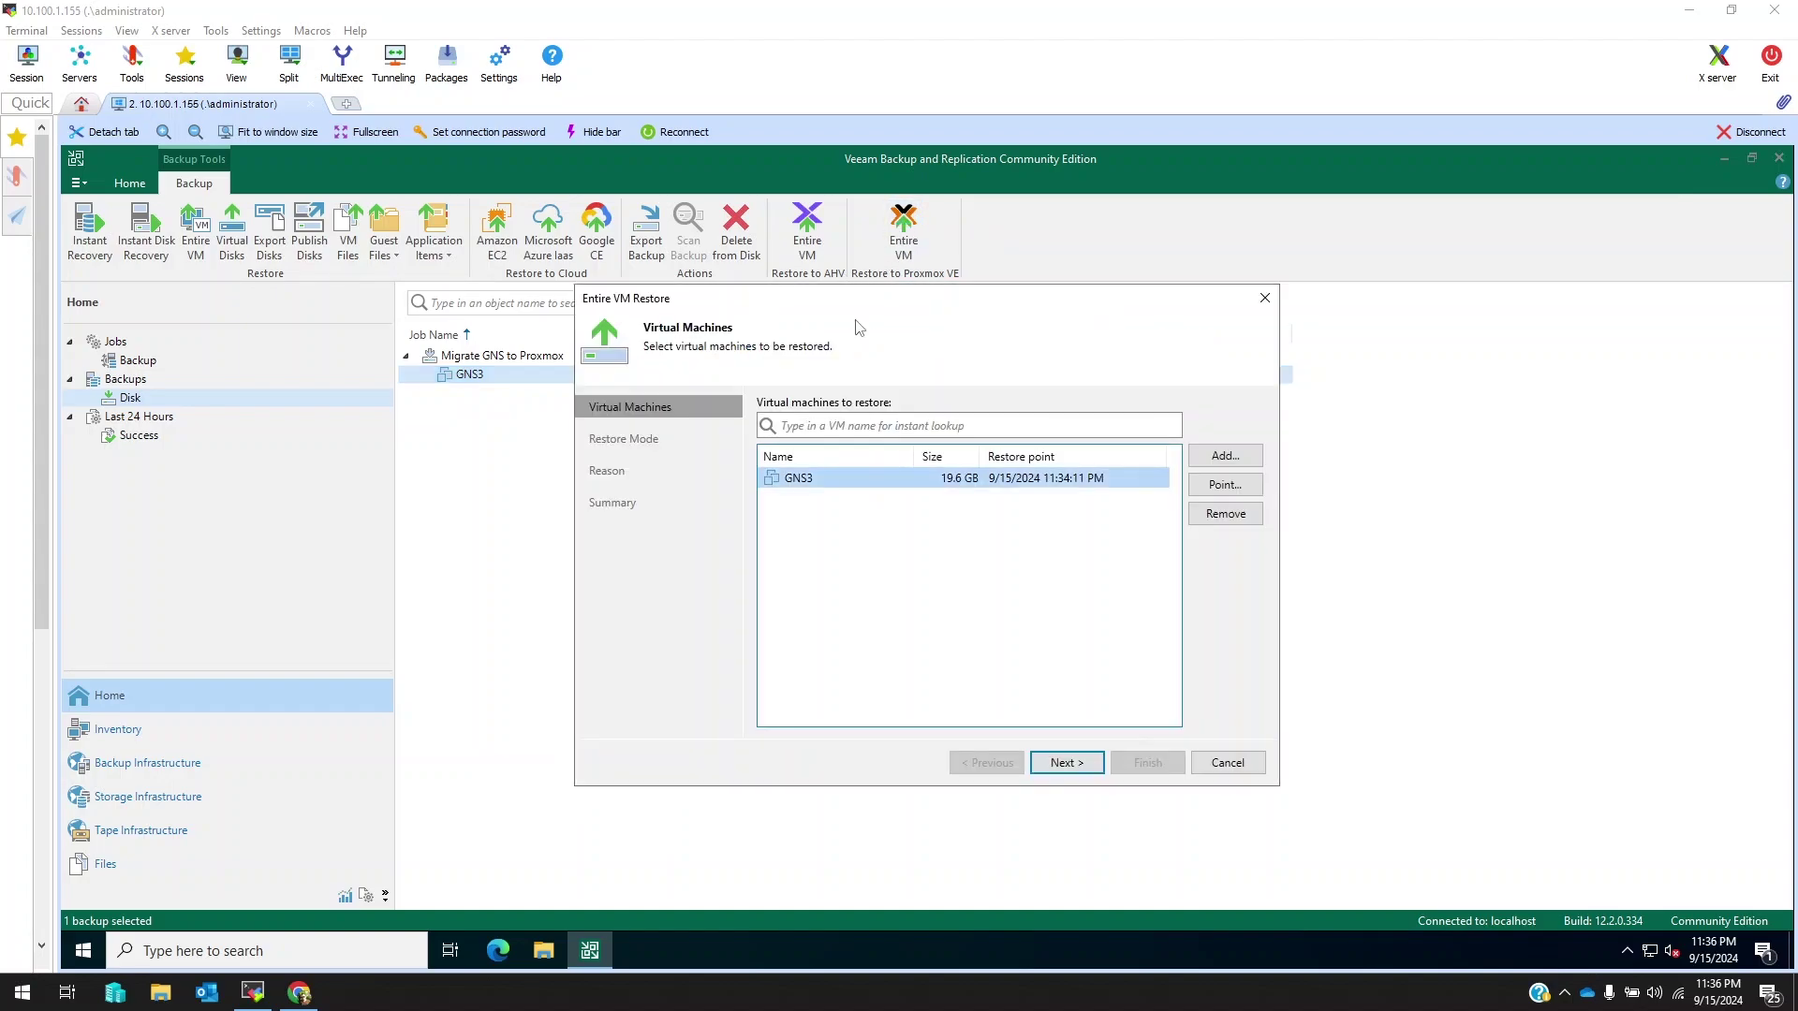
left_click(1069, 763)
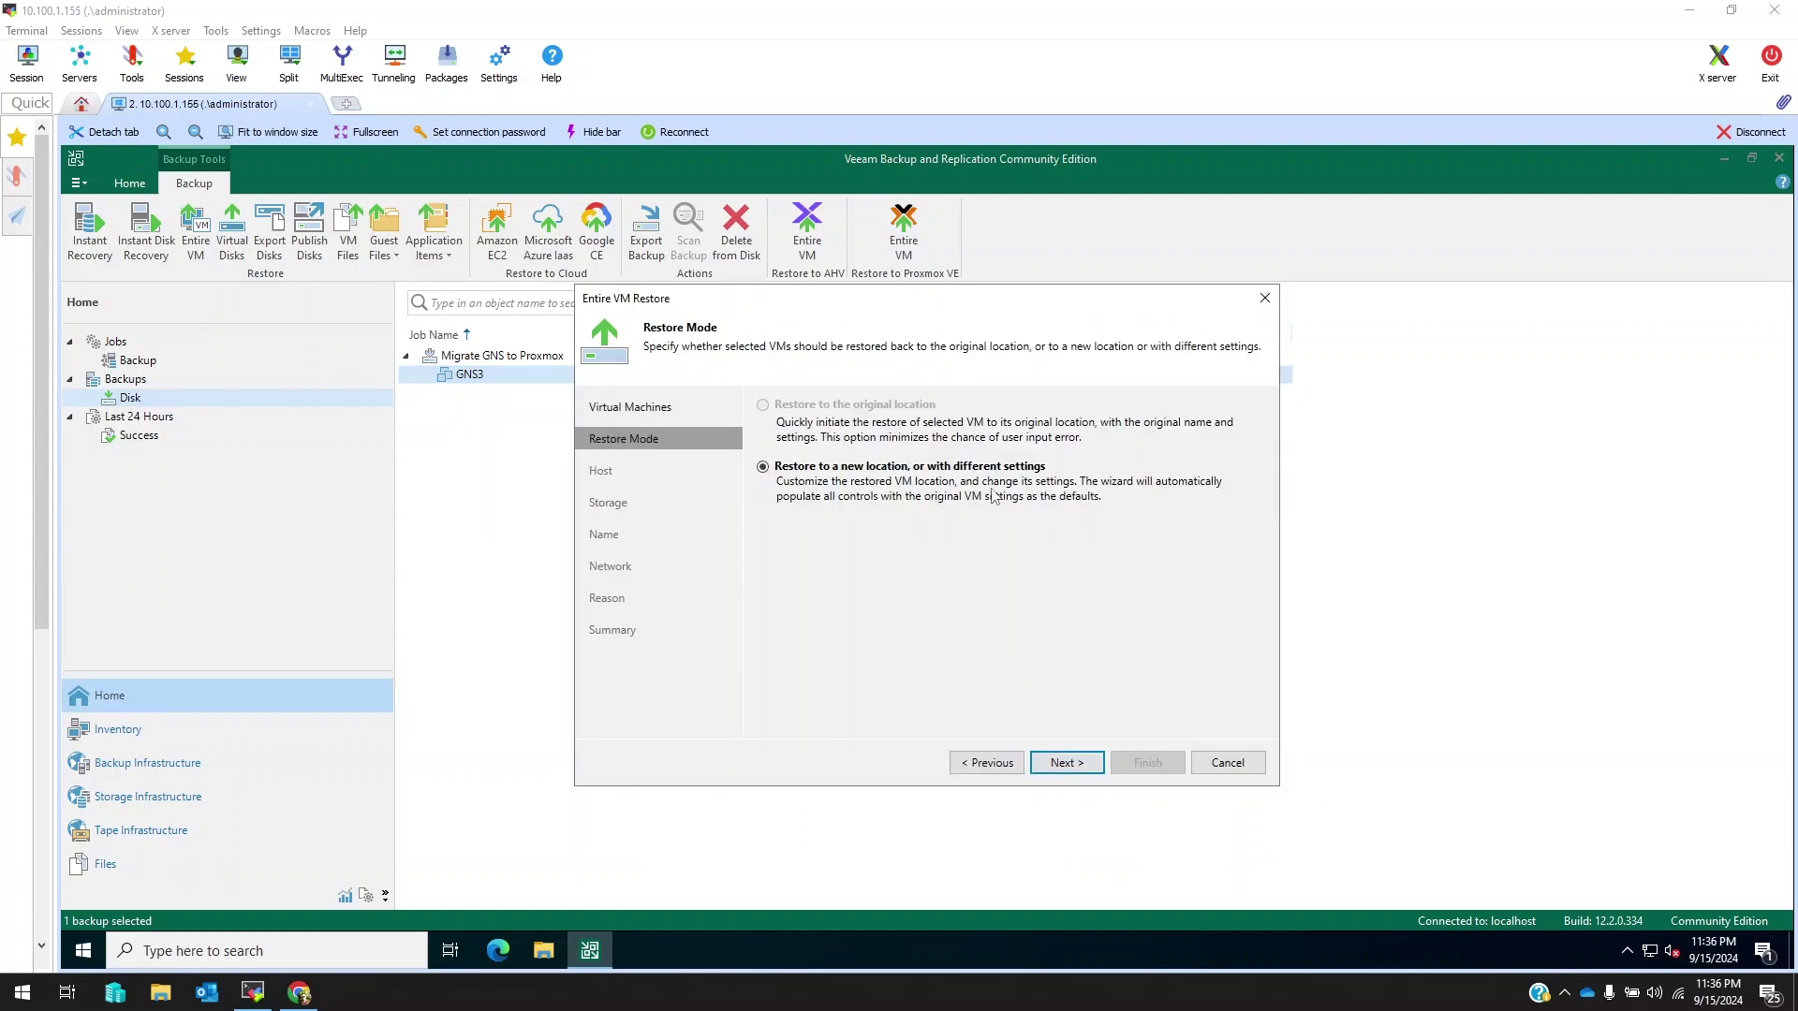
left_click(1068, 764)
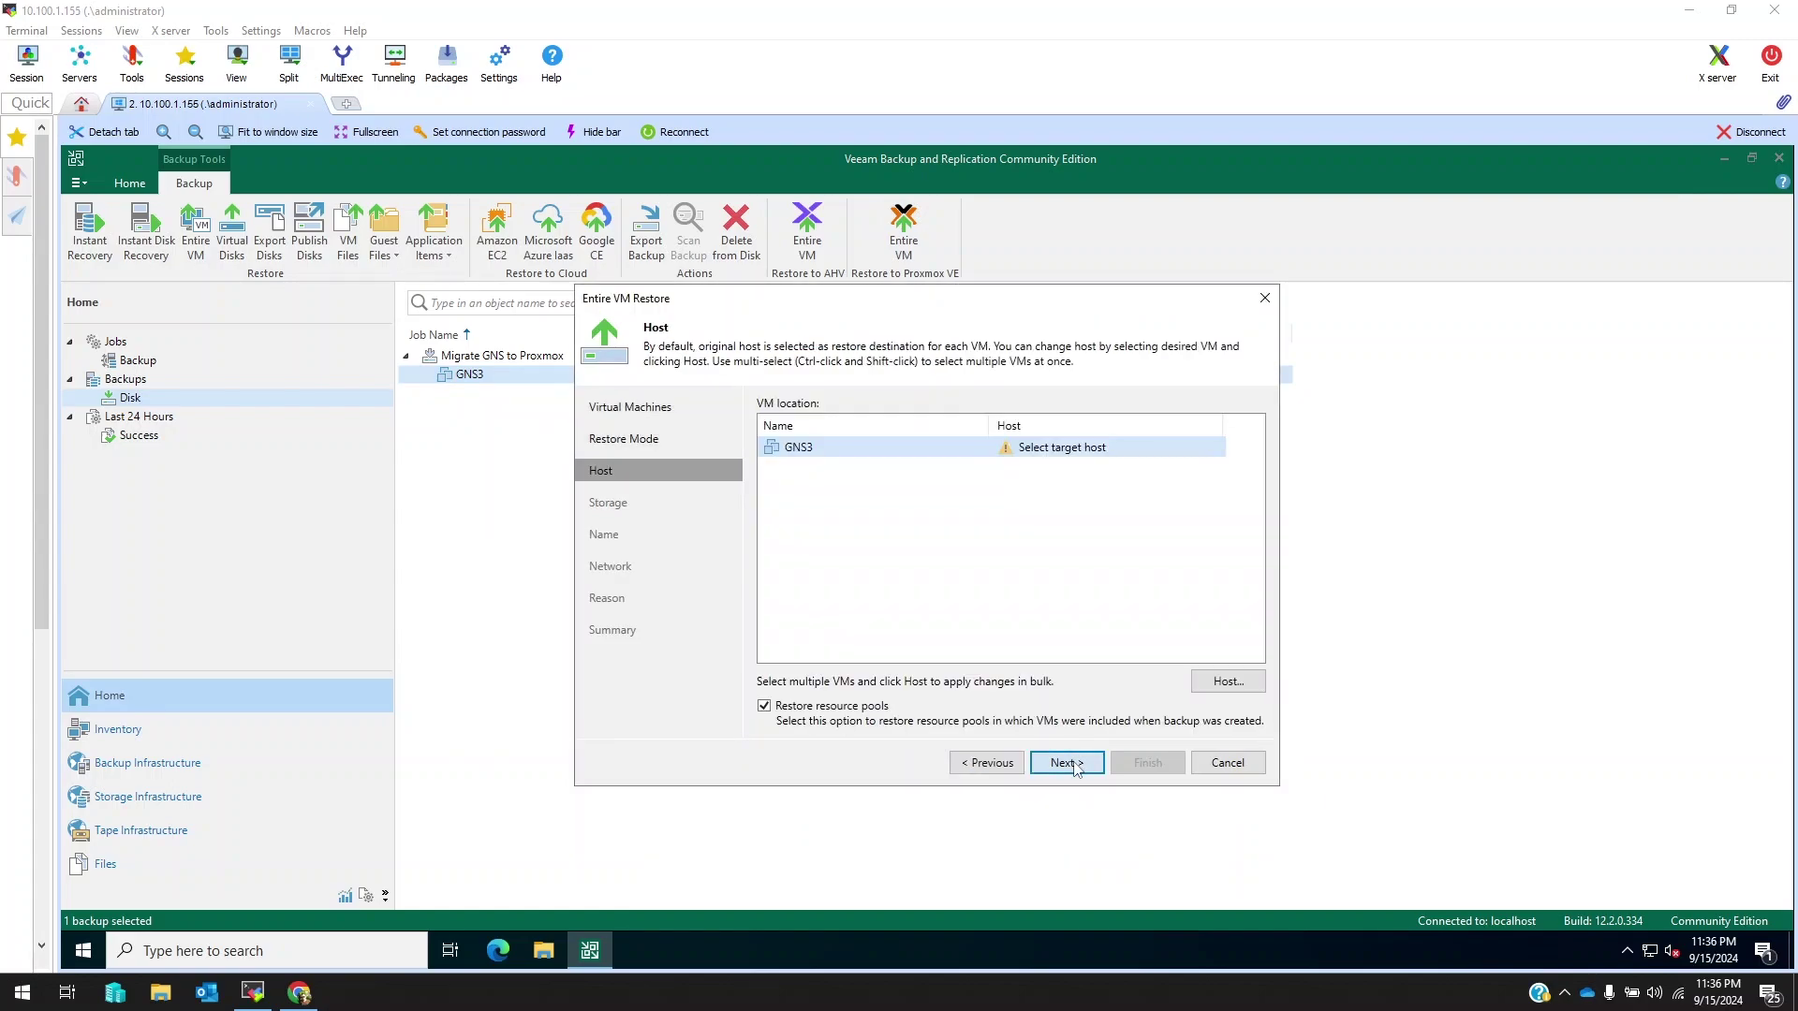
left_click(1228, 683)
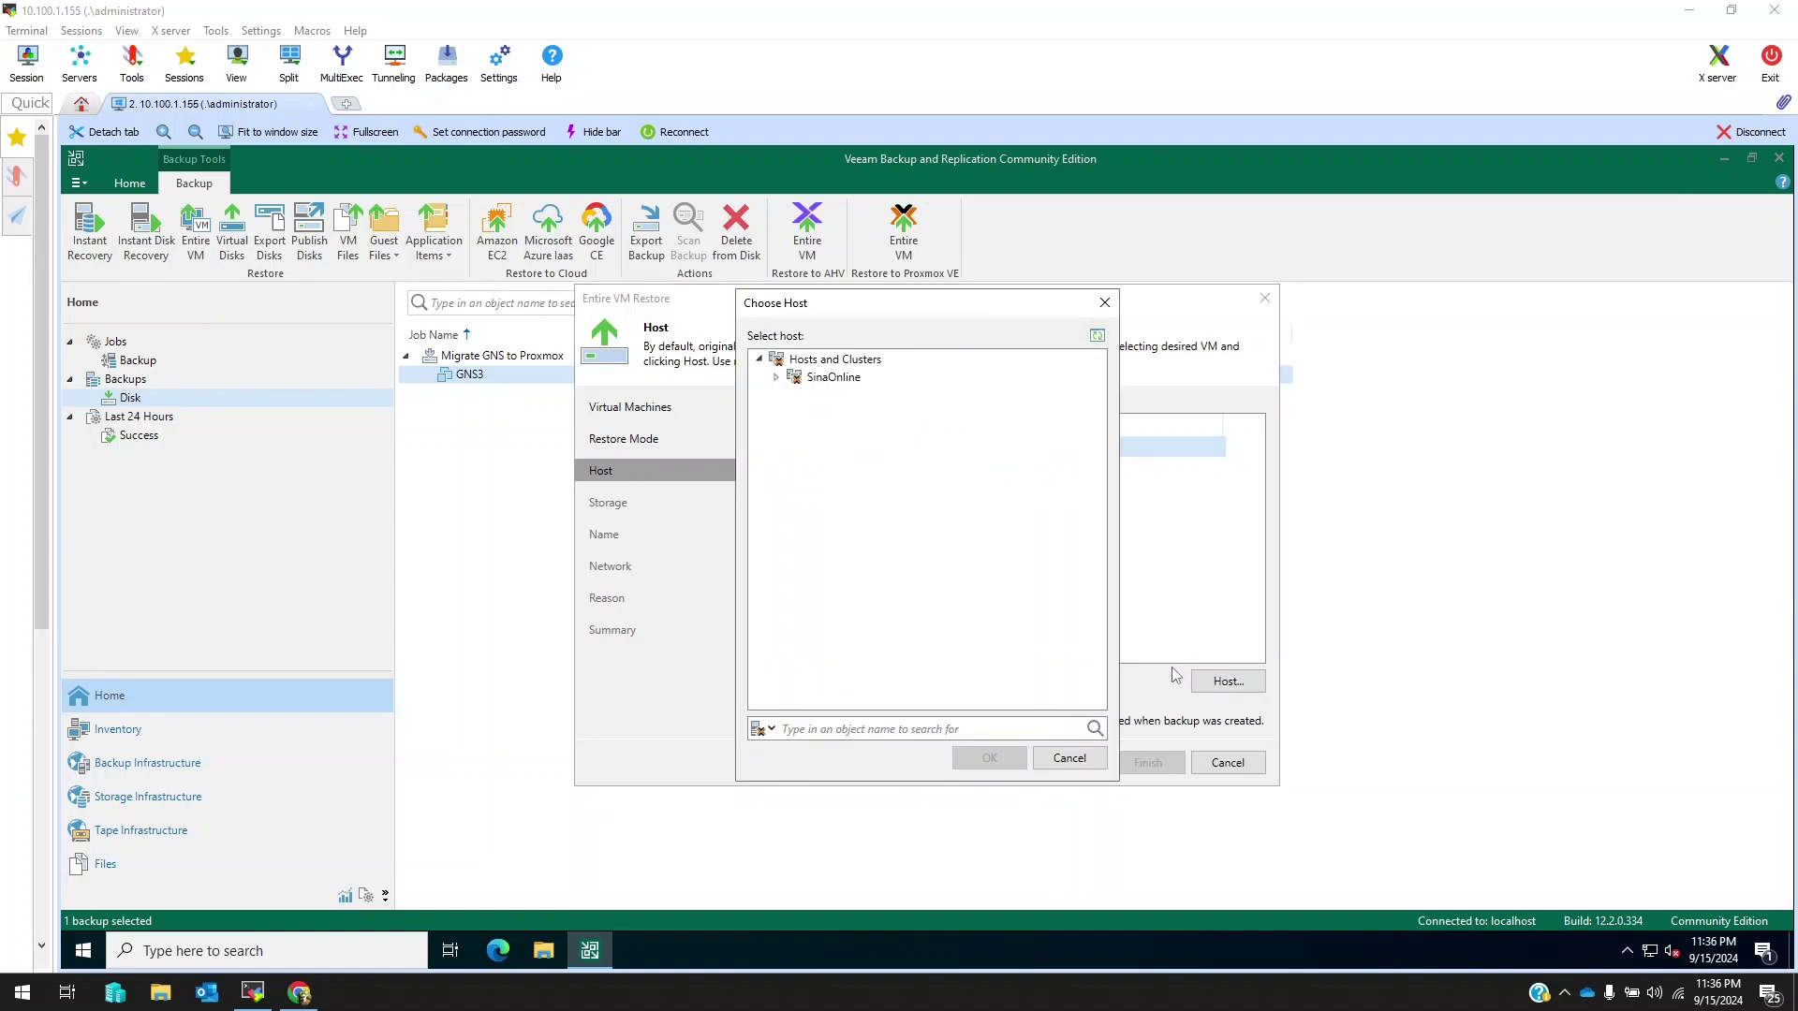
left_click(777, 379)
left_click(829, 400)
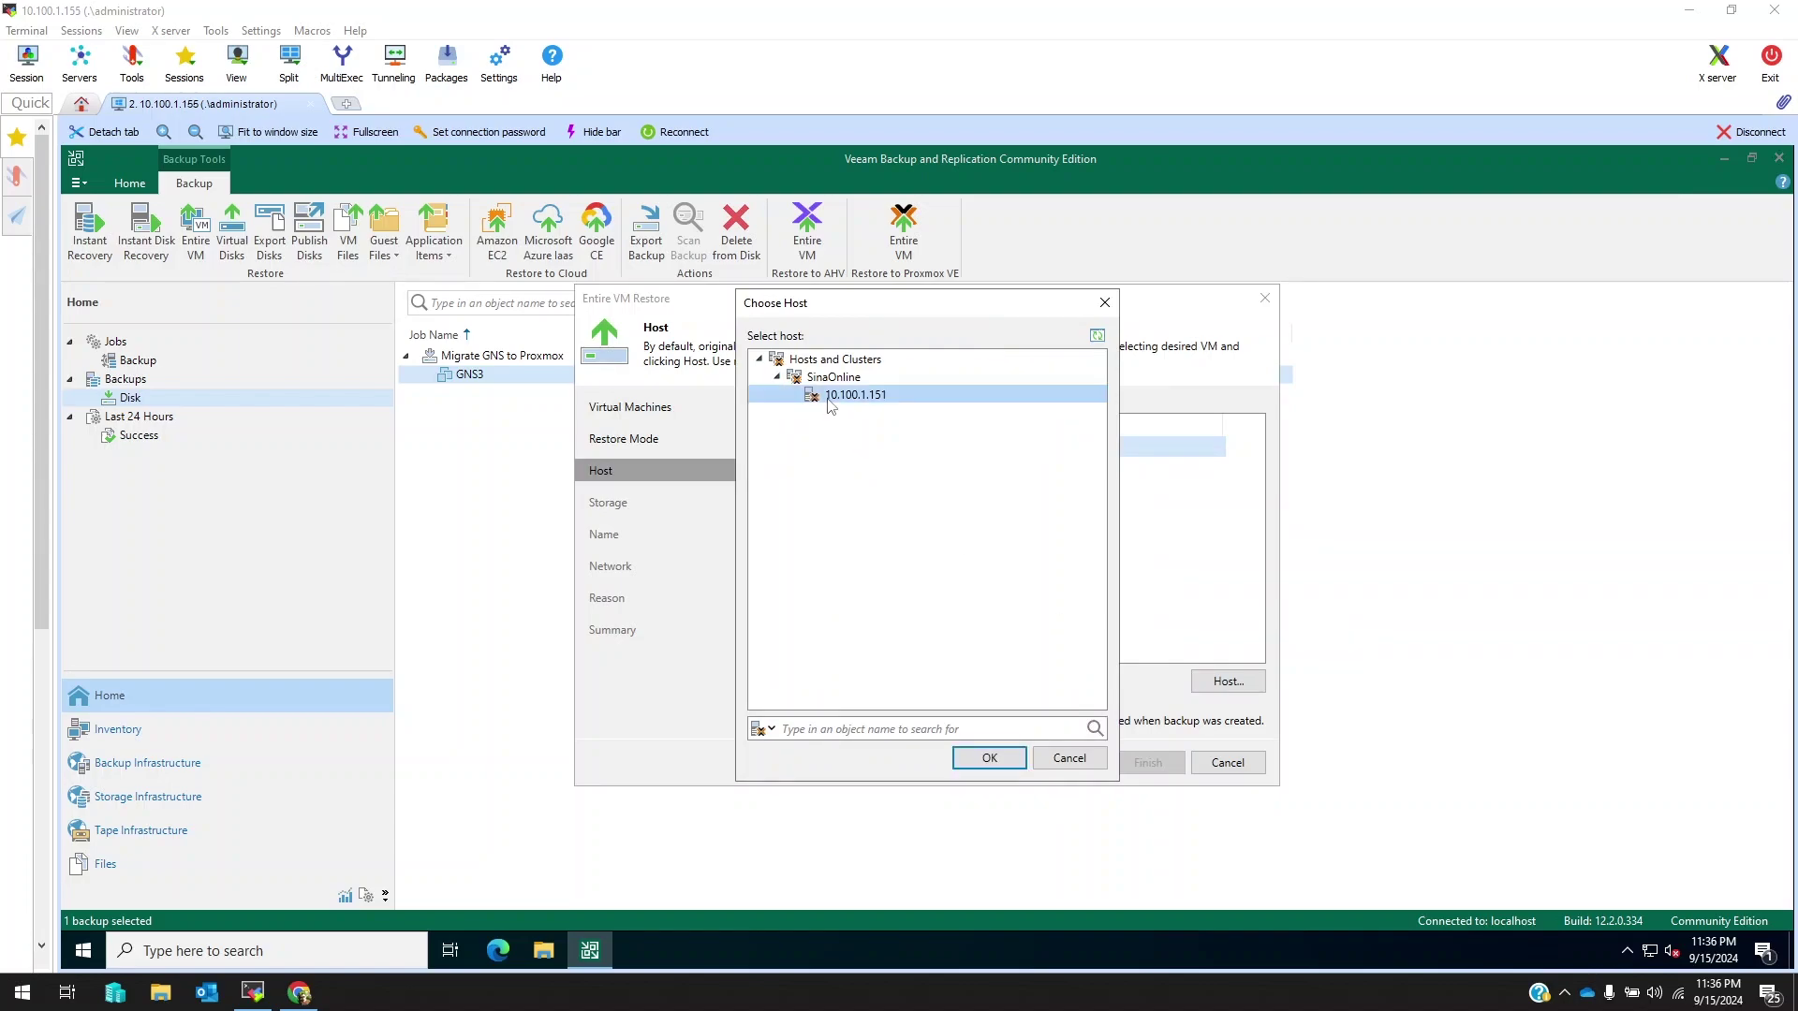
left_click(987, 759)
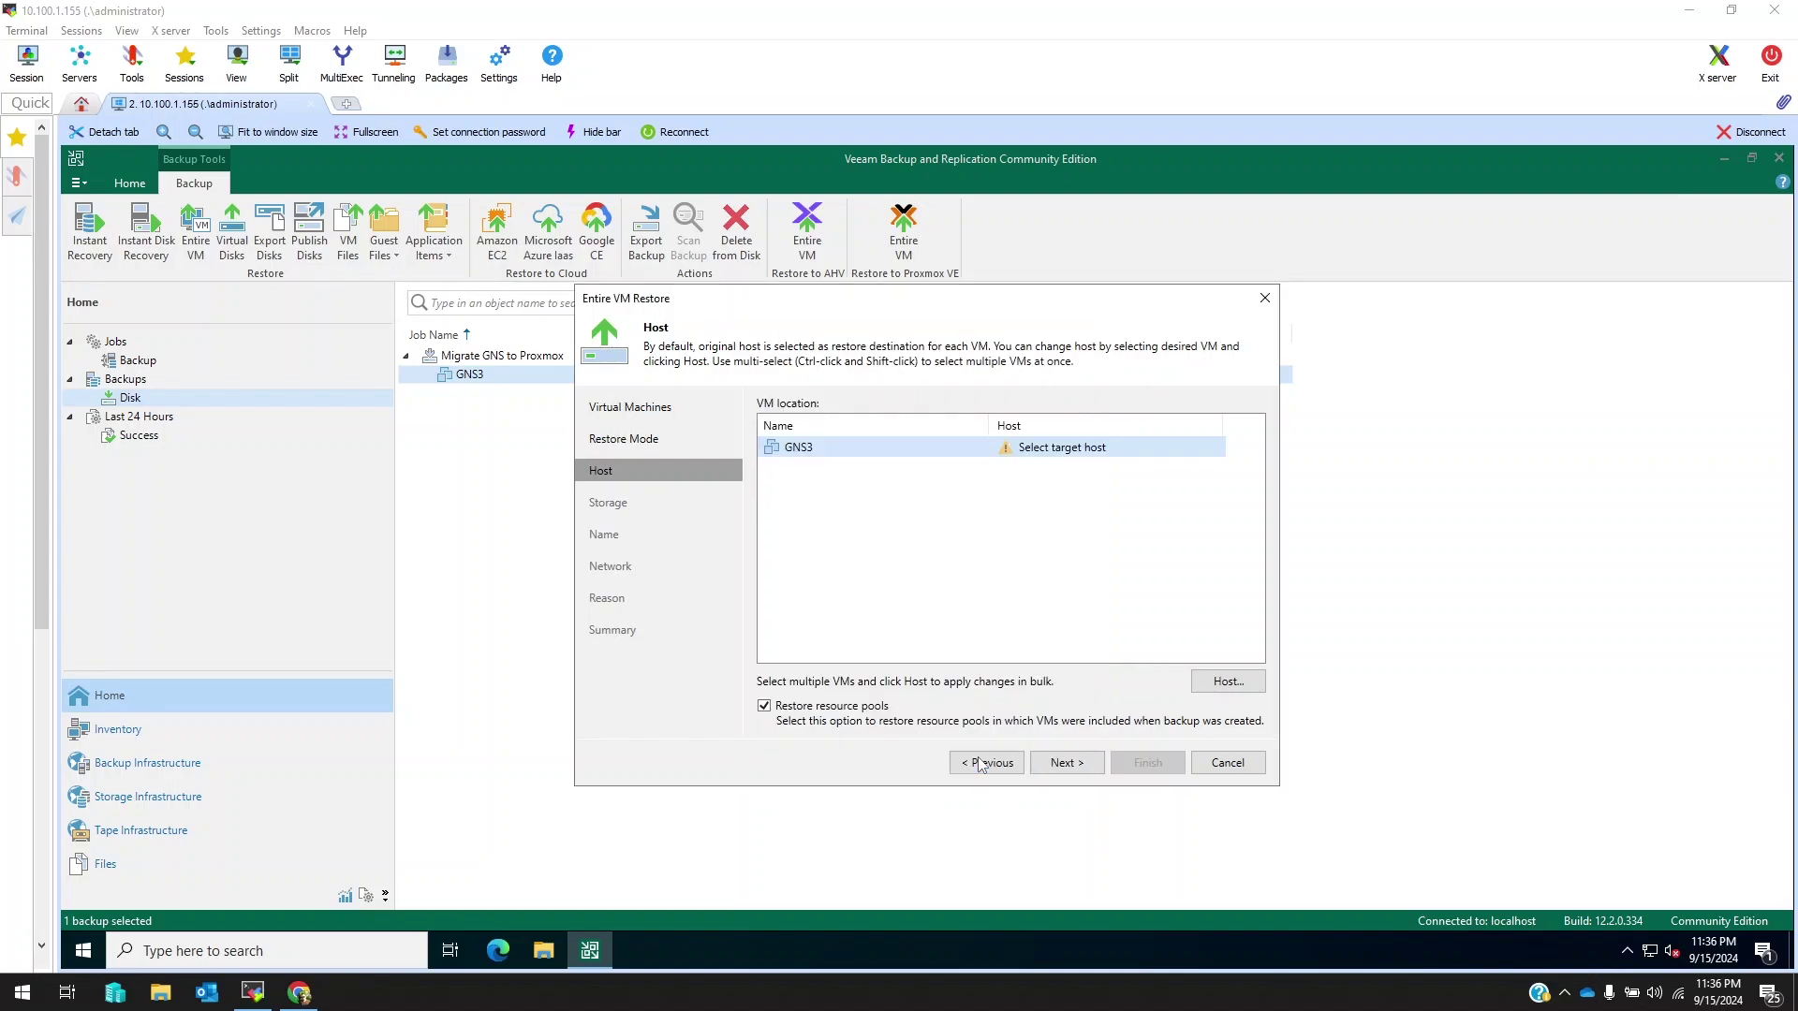
Place the GNS3 disks on ISOPM1 storage with QCOW2 disk format
left_click(1067, 763)
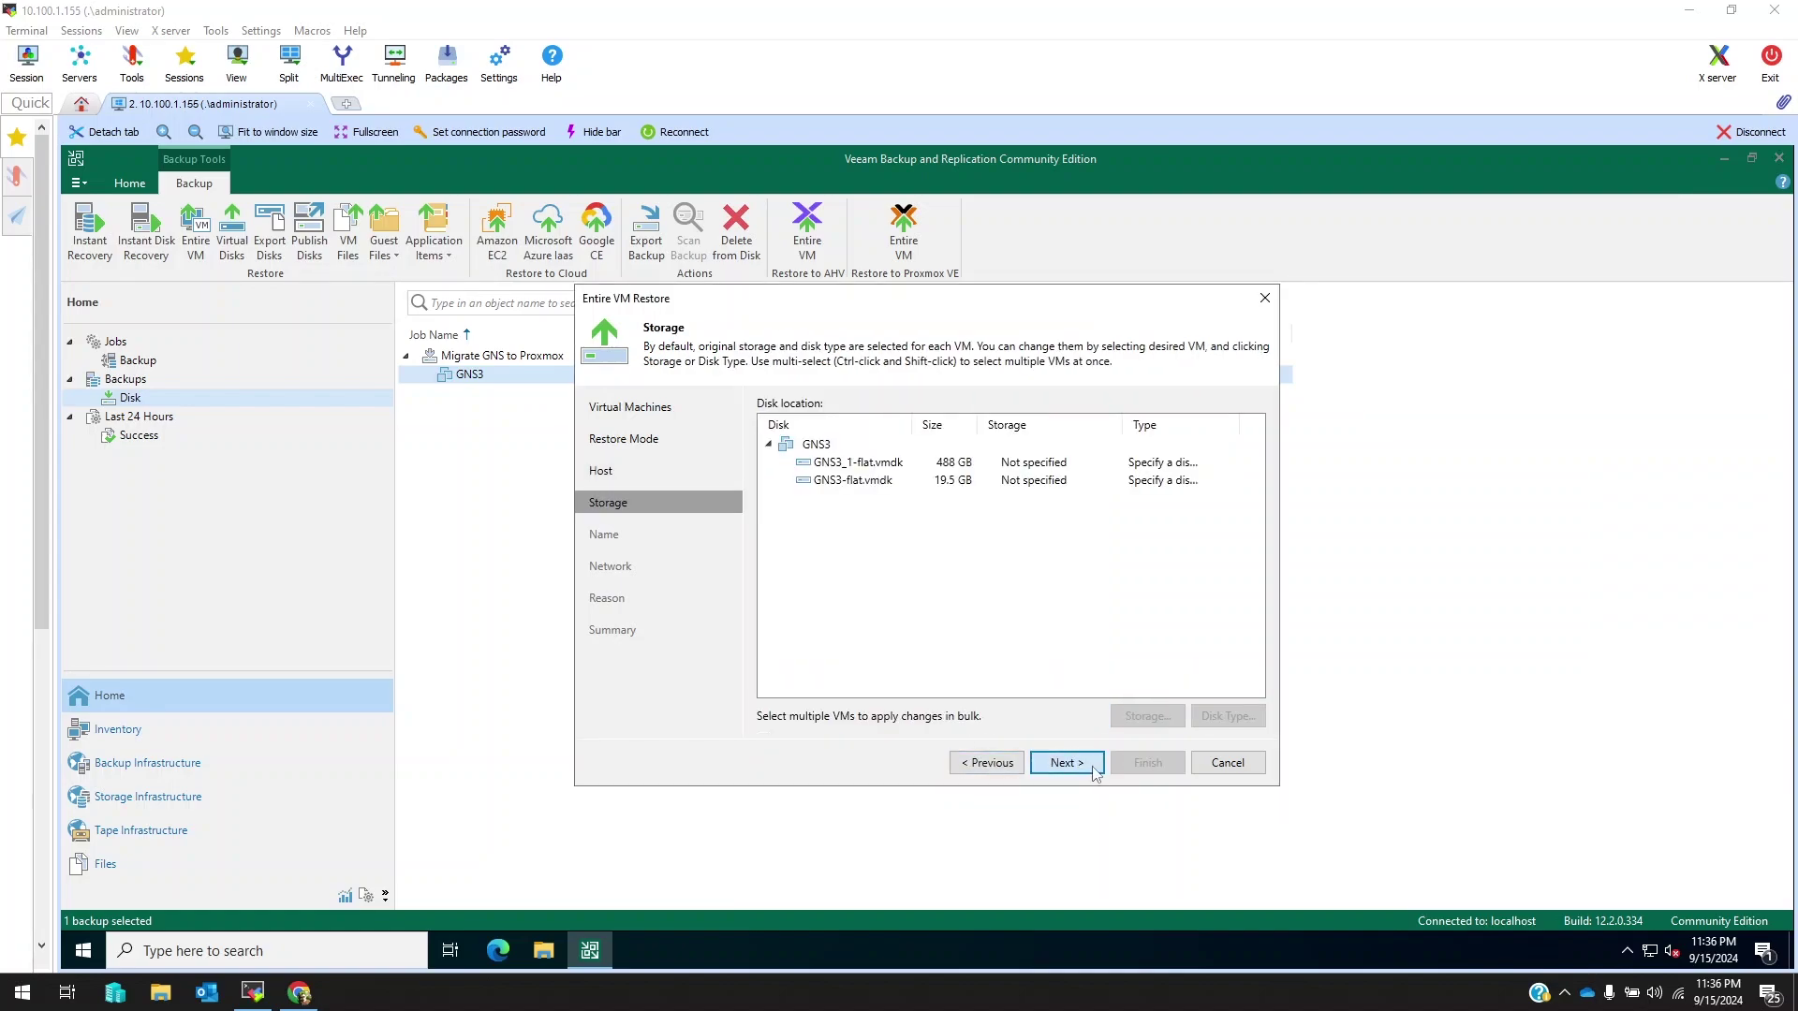
left_click(833, 447)
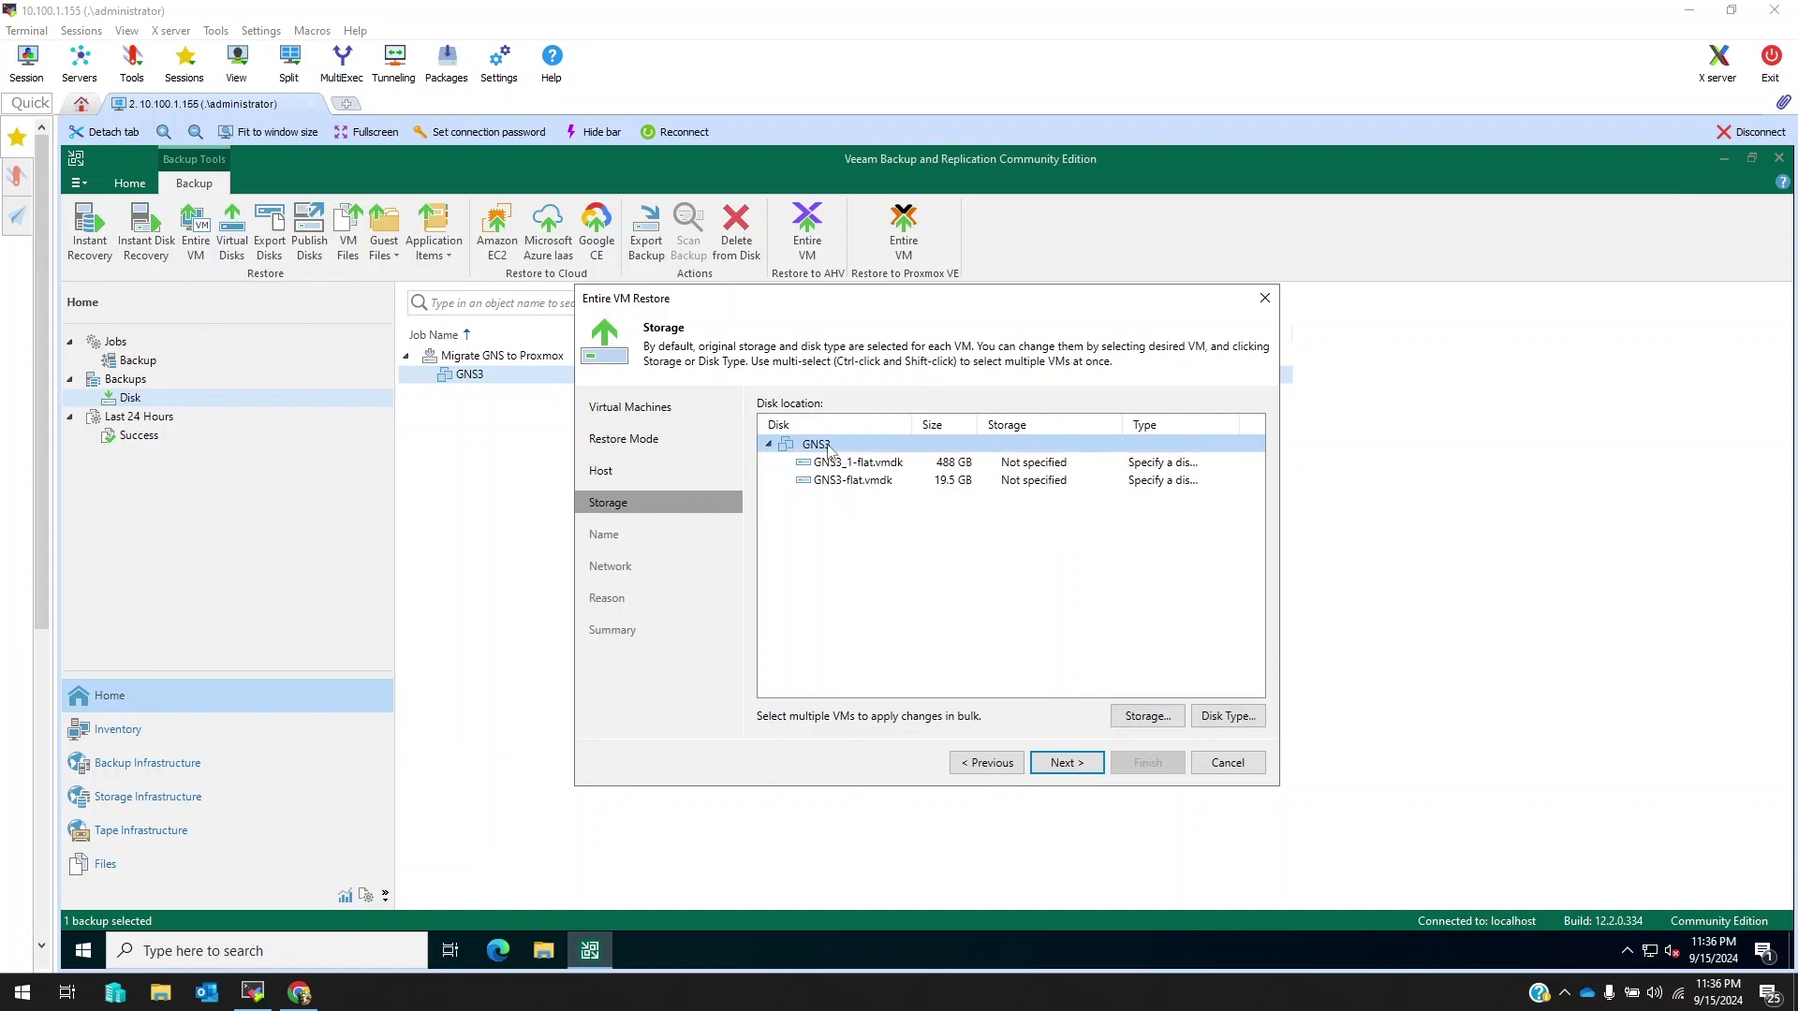
left_click(1146, 716)
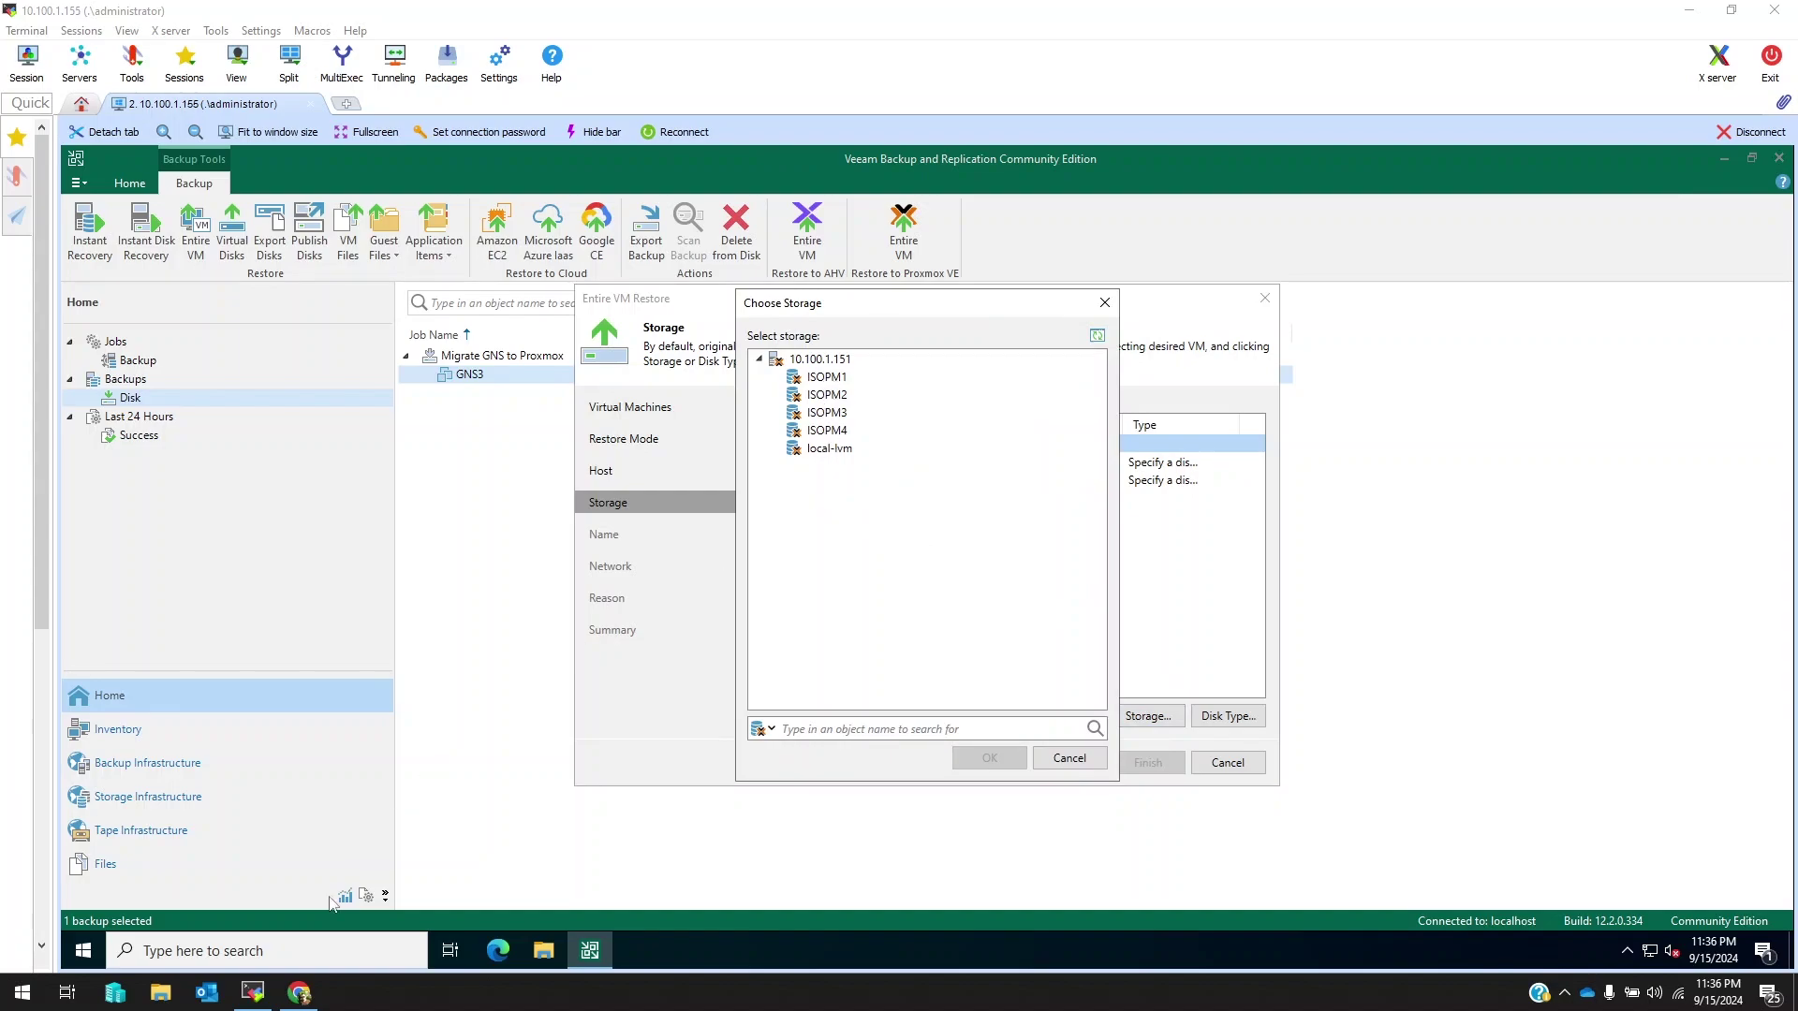
left_click(299, 994)
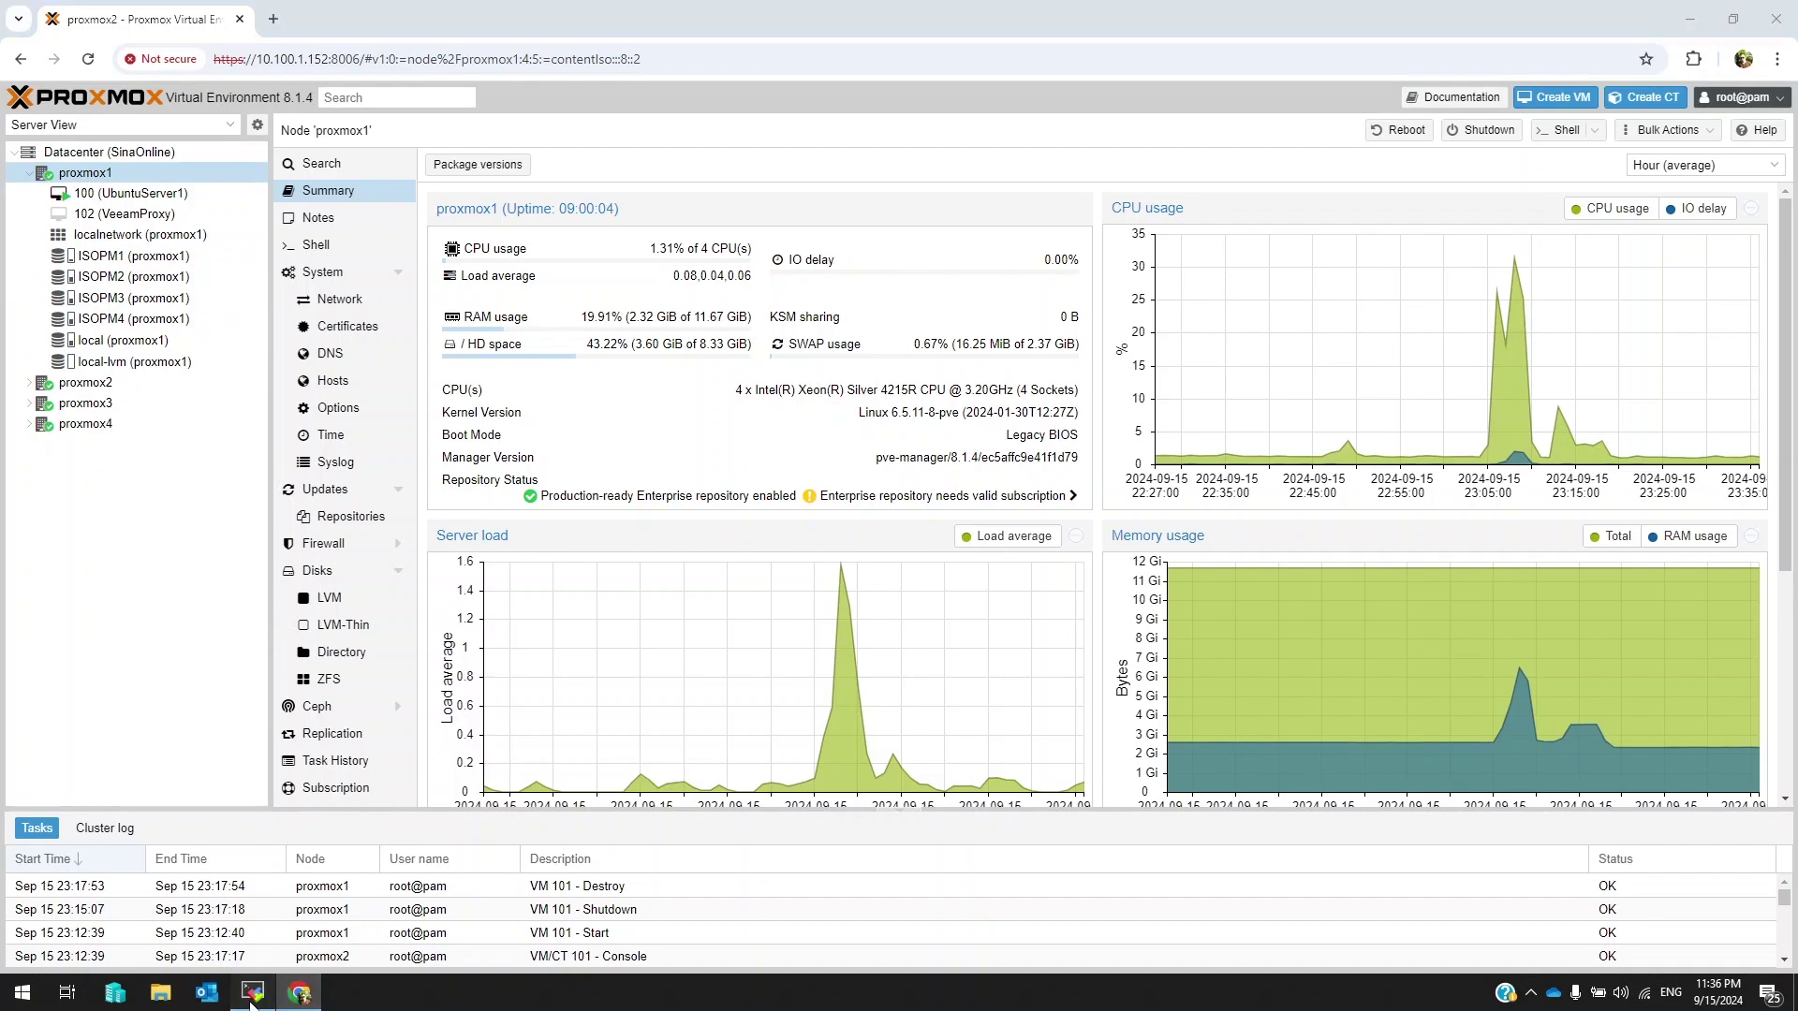
left_click(253, 994)
left_click(814, 380)
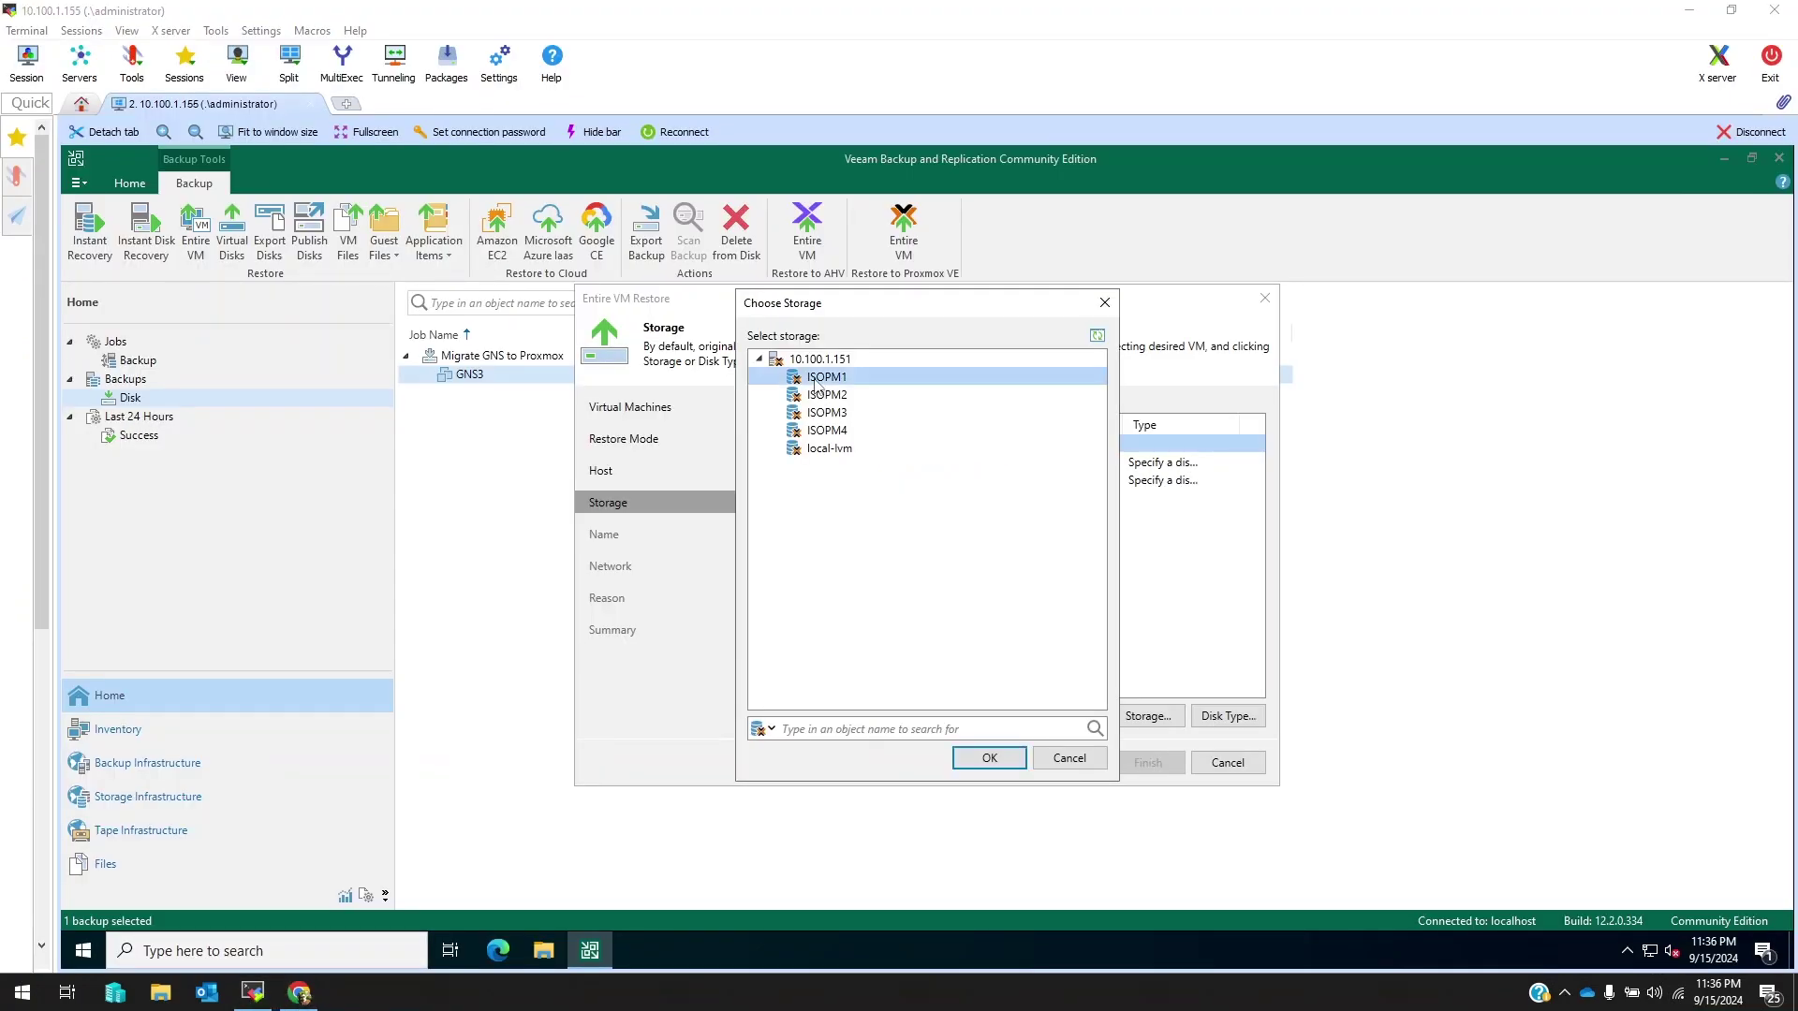
left_click(991, 761)
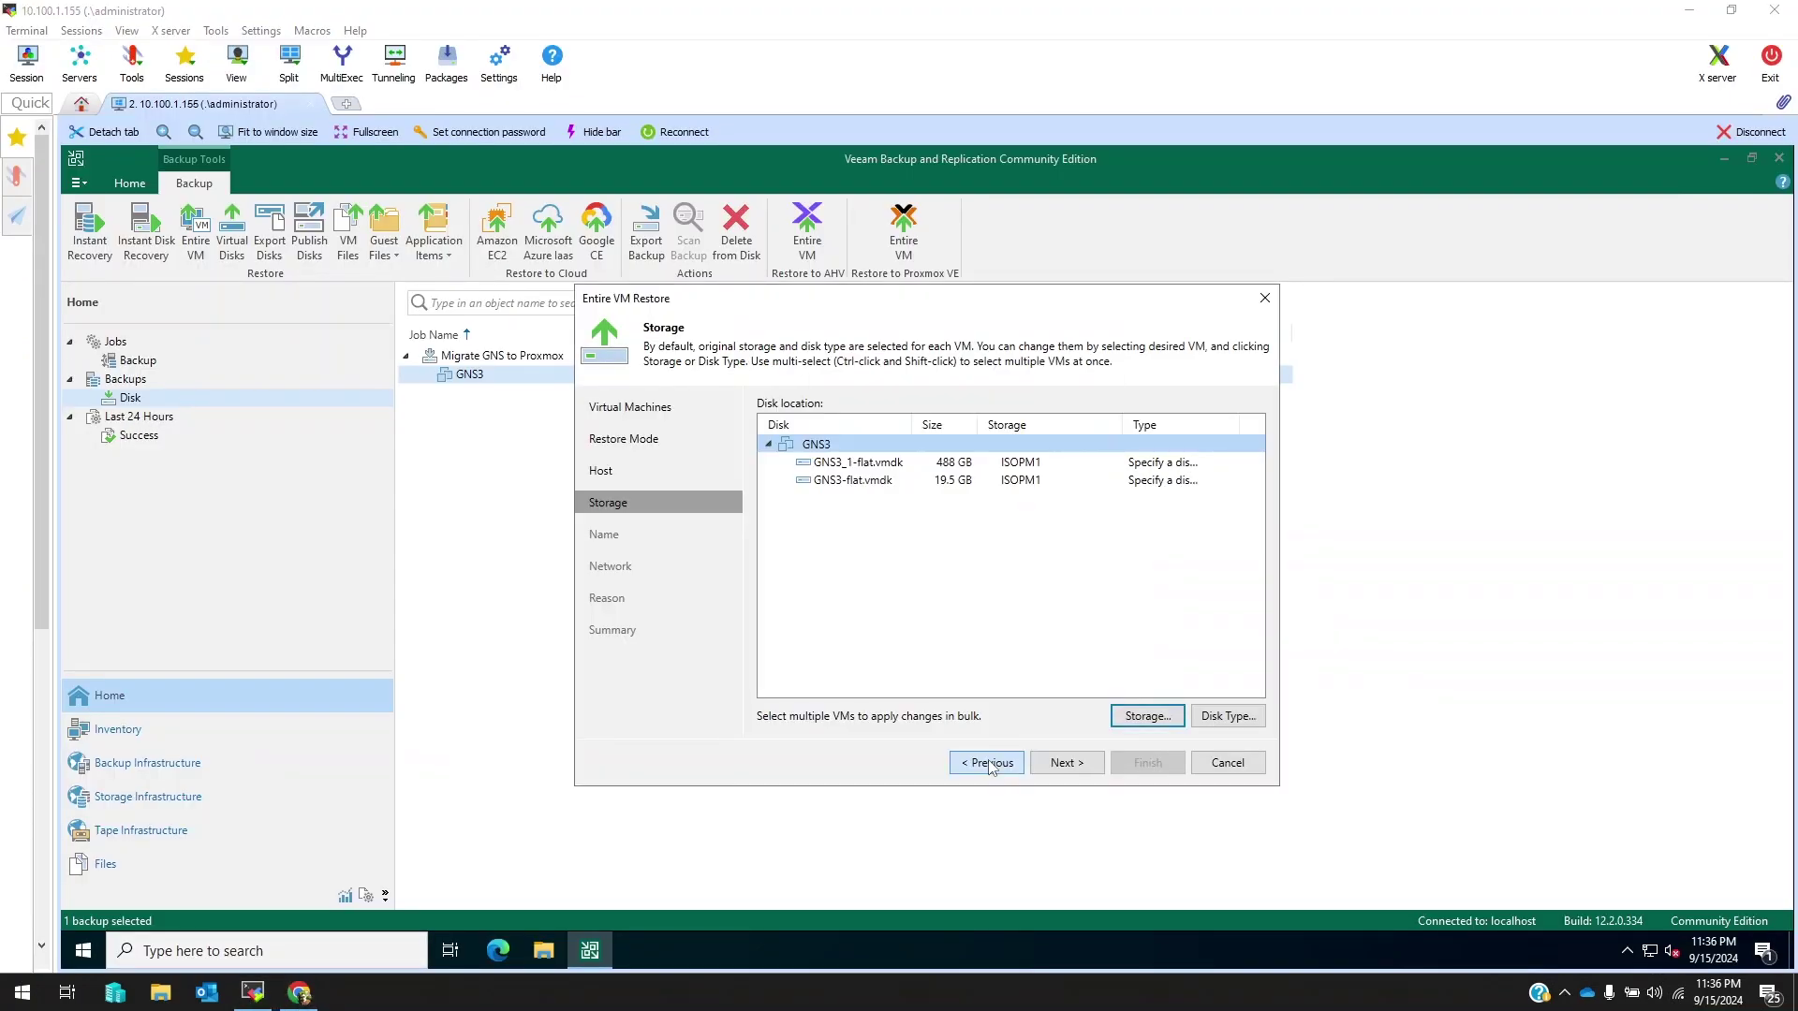
left_click(1226, 716)
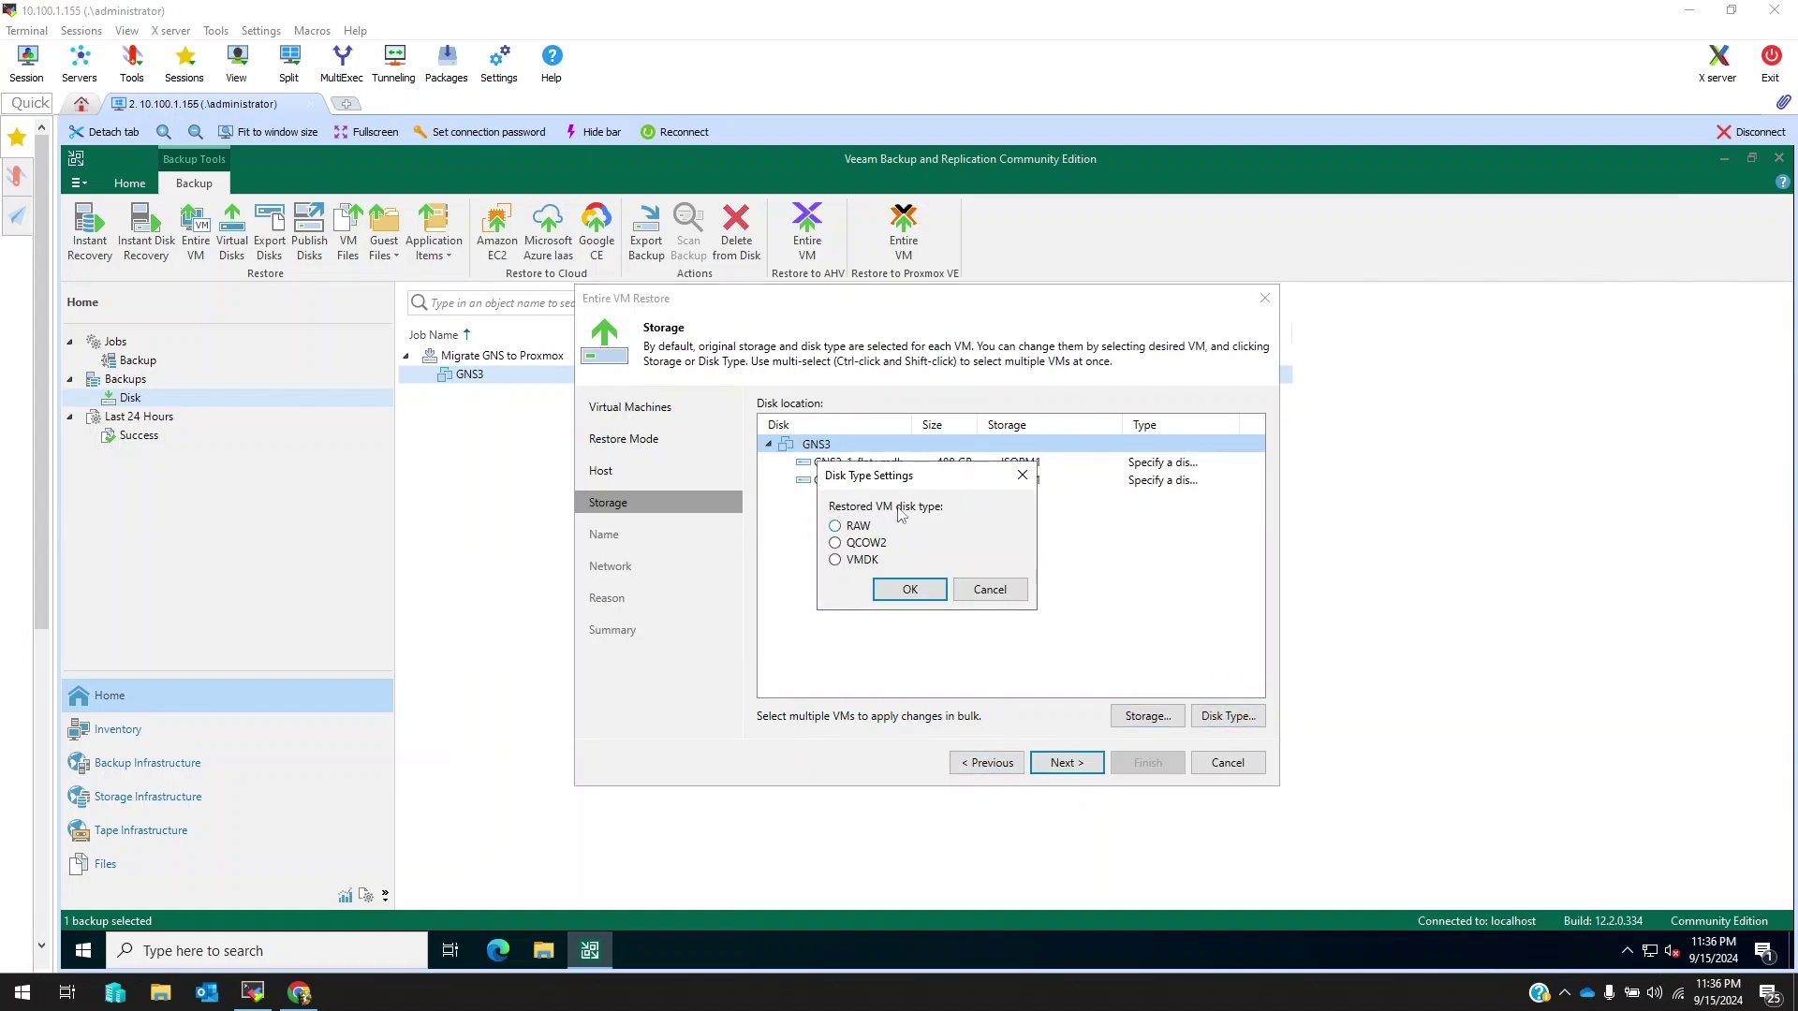
left_click(836, 543)
left_click(910, 588)
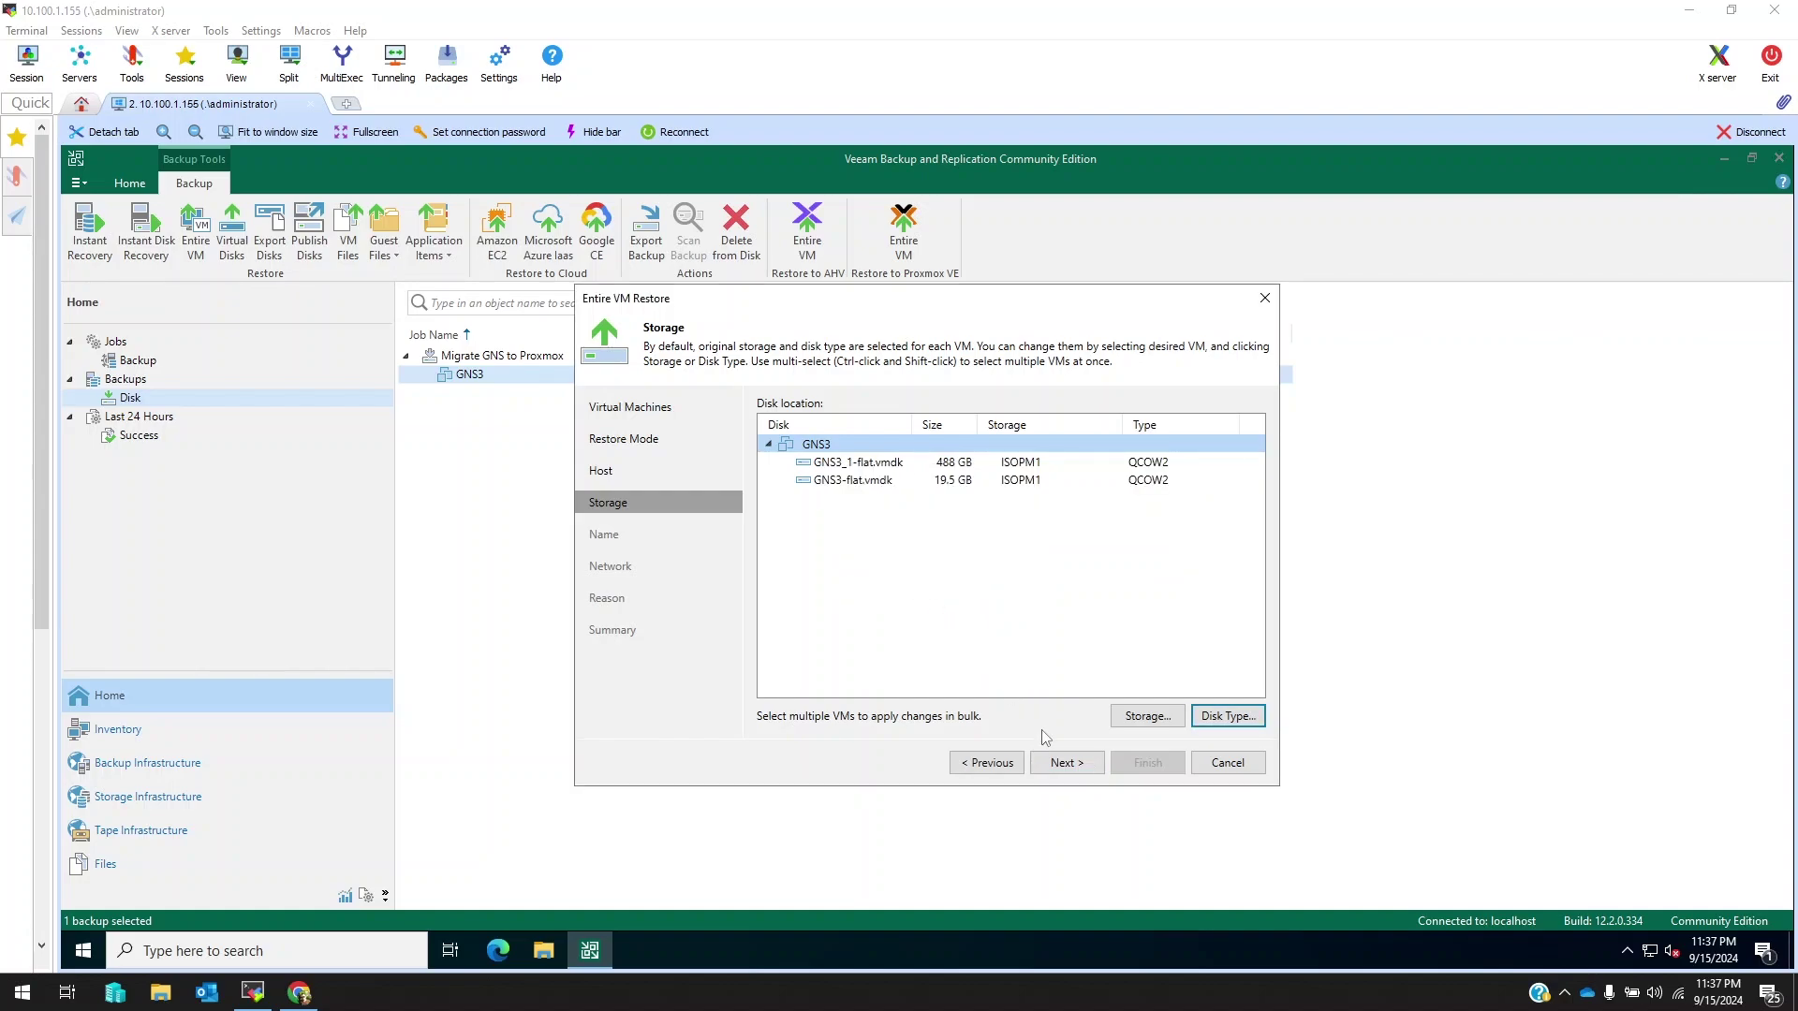
Keep the name GNS3 and map the System Management adapter to the vmbr0 bridge
left_click(1066, 763)
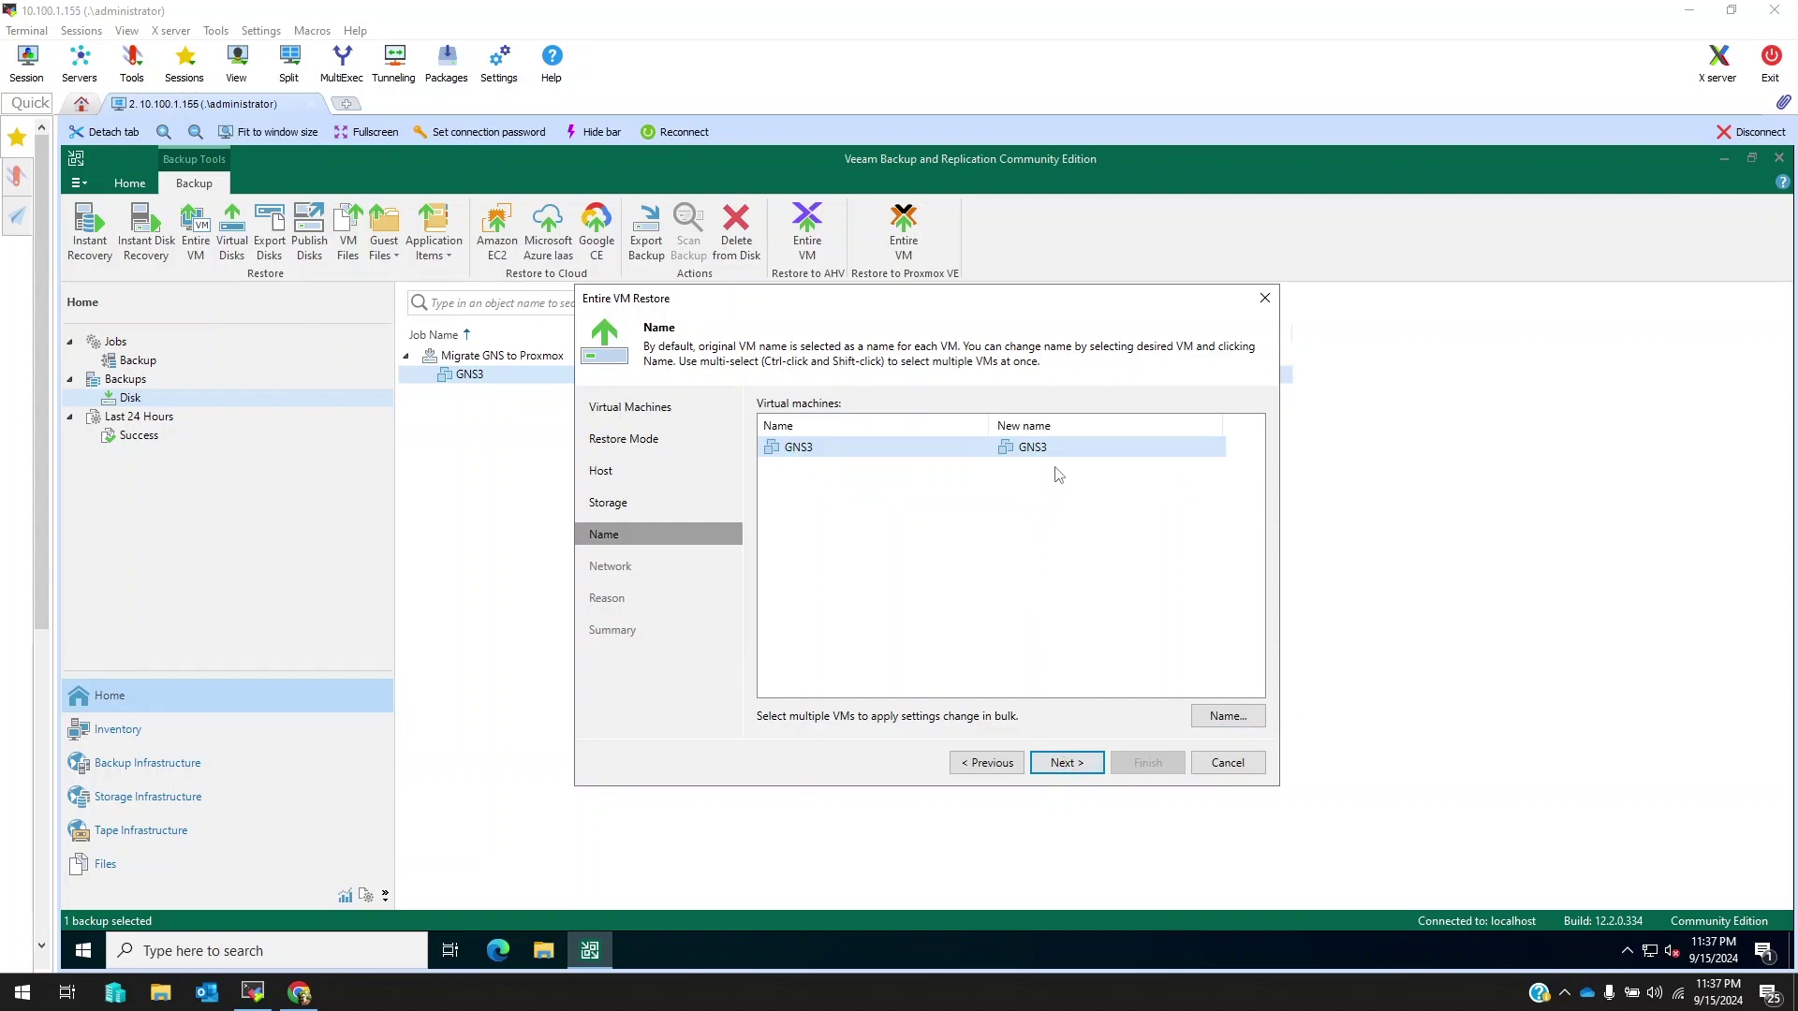
left_click(1066, 762)
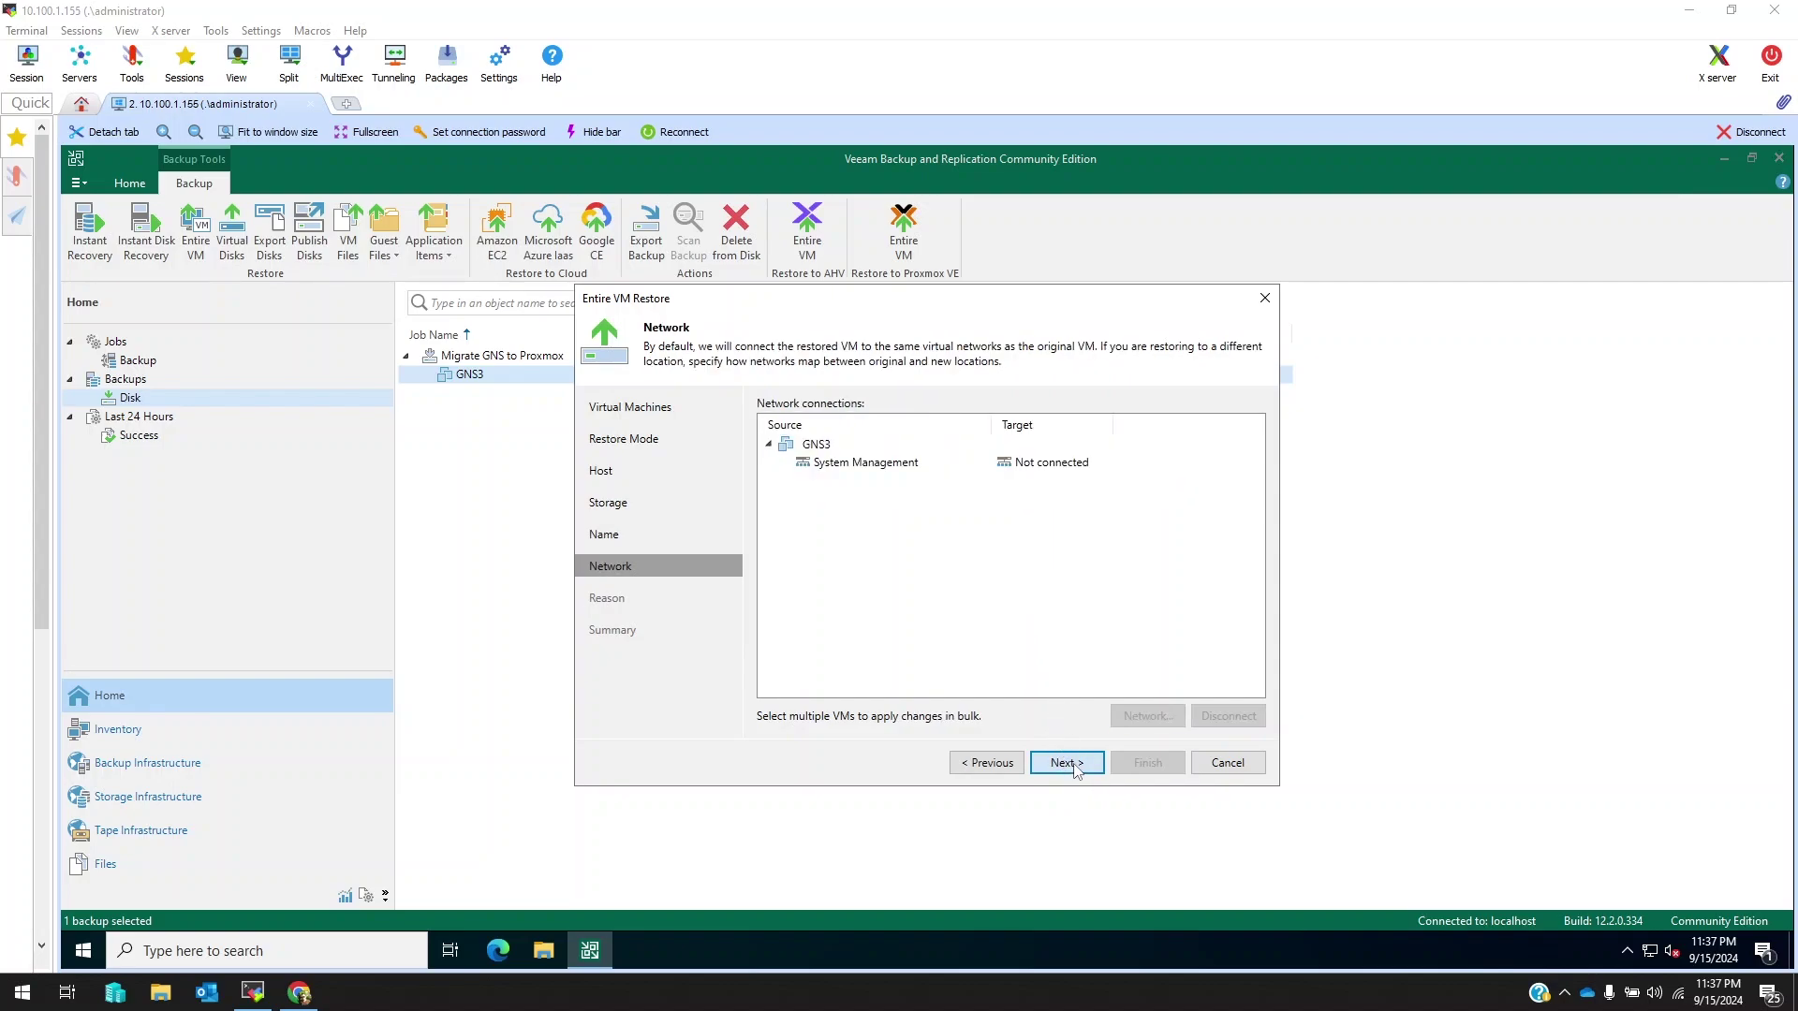
left_click(896, 470)
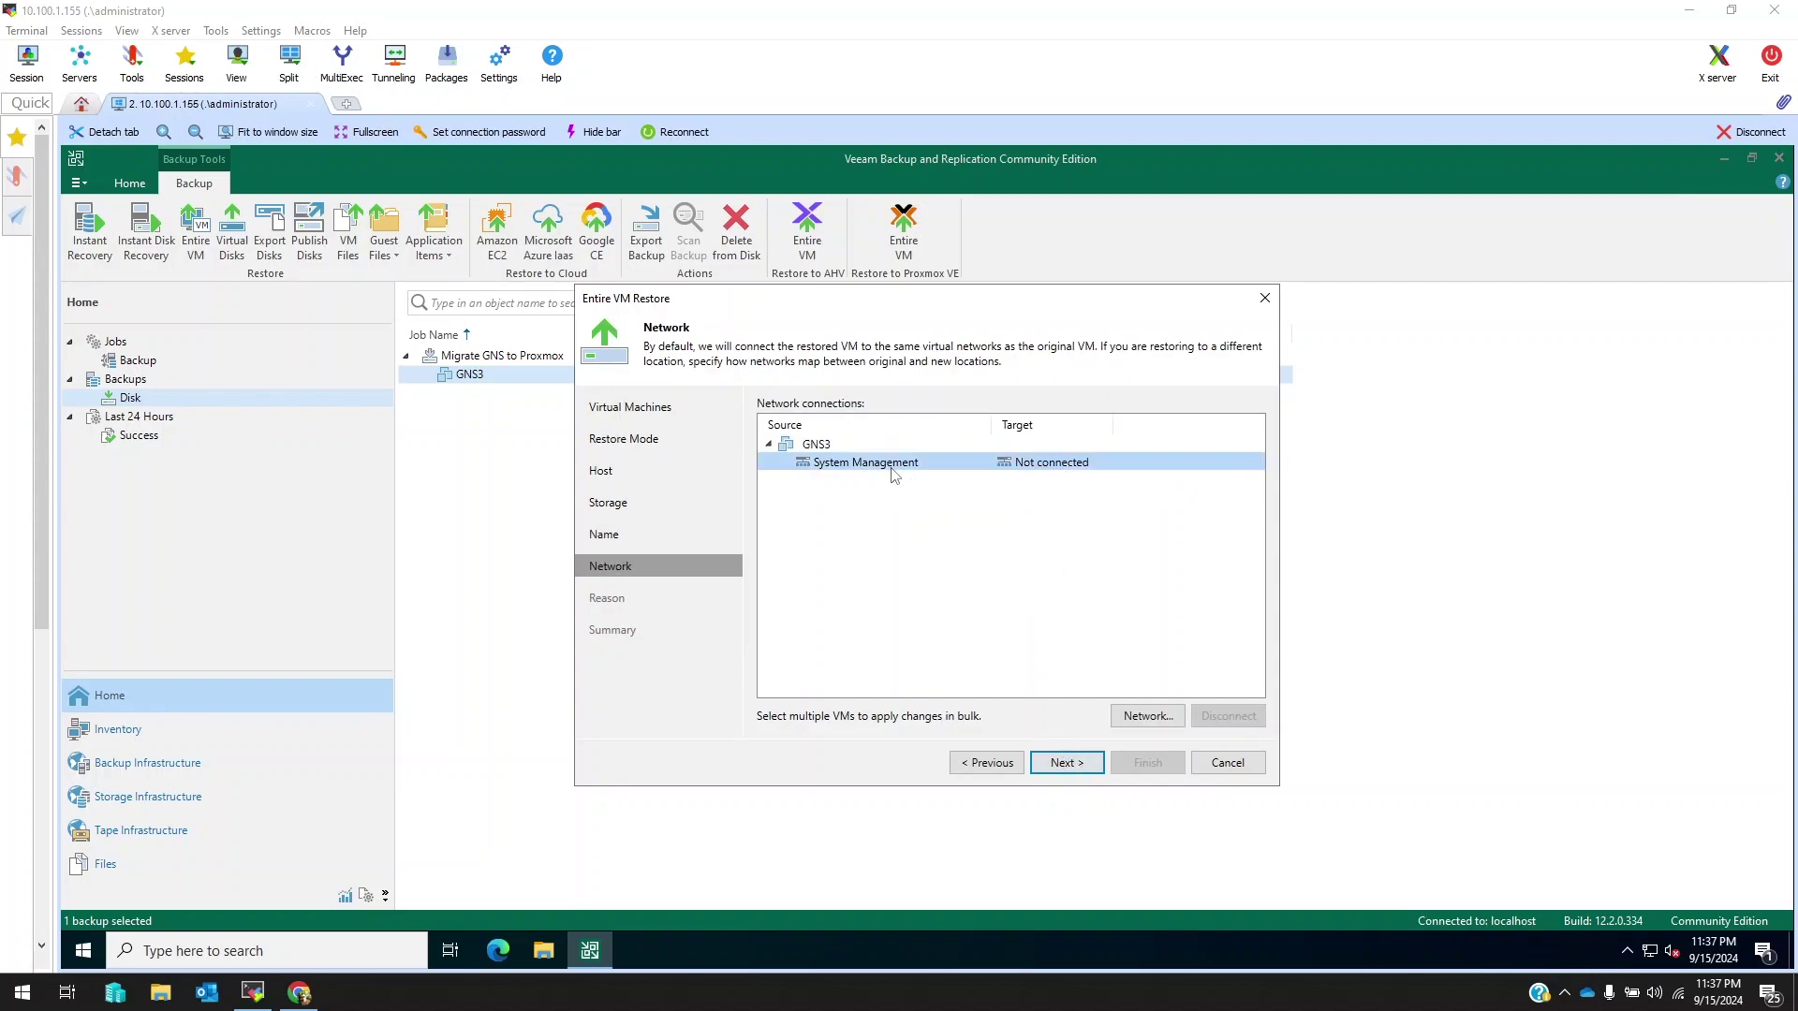
left_click(1147, 716)
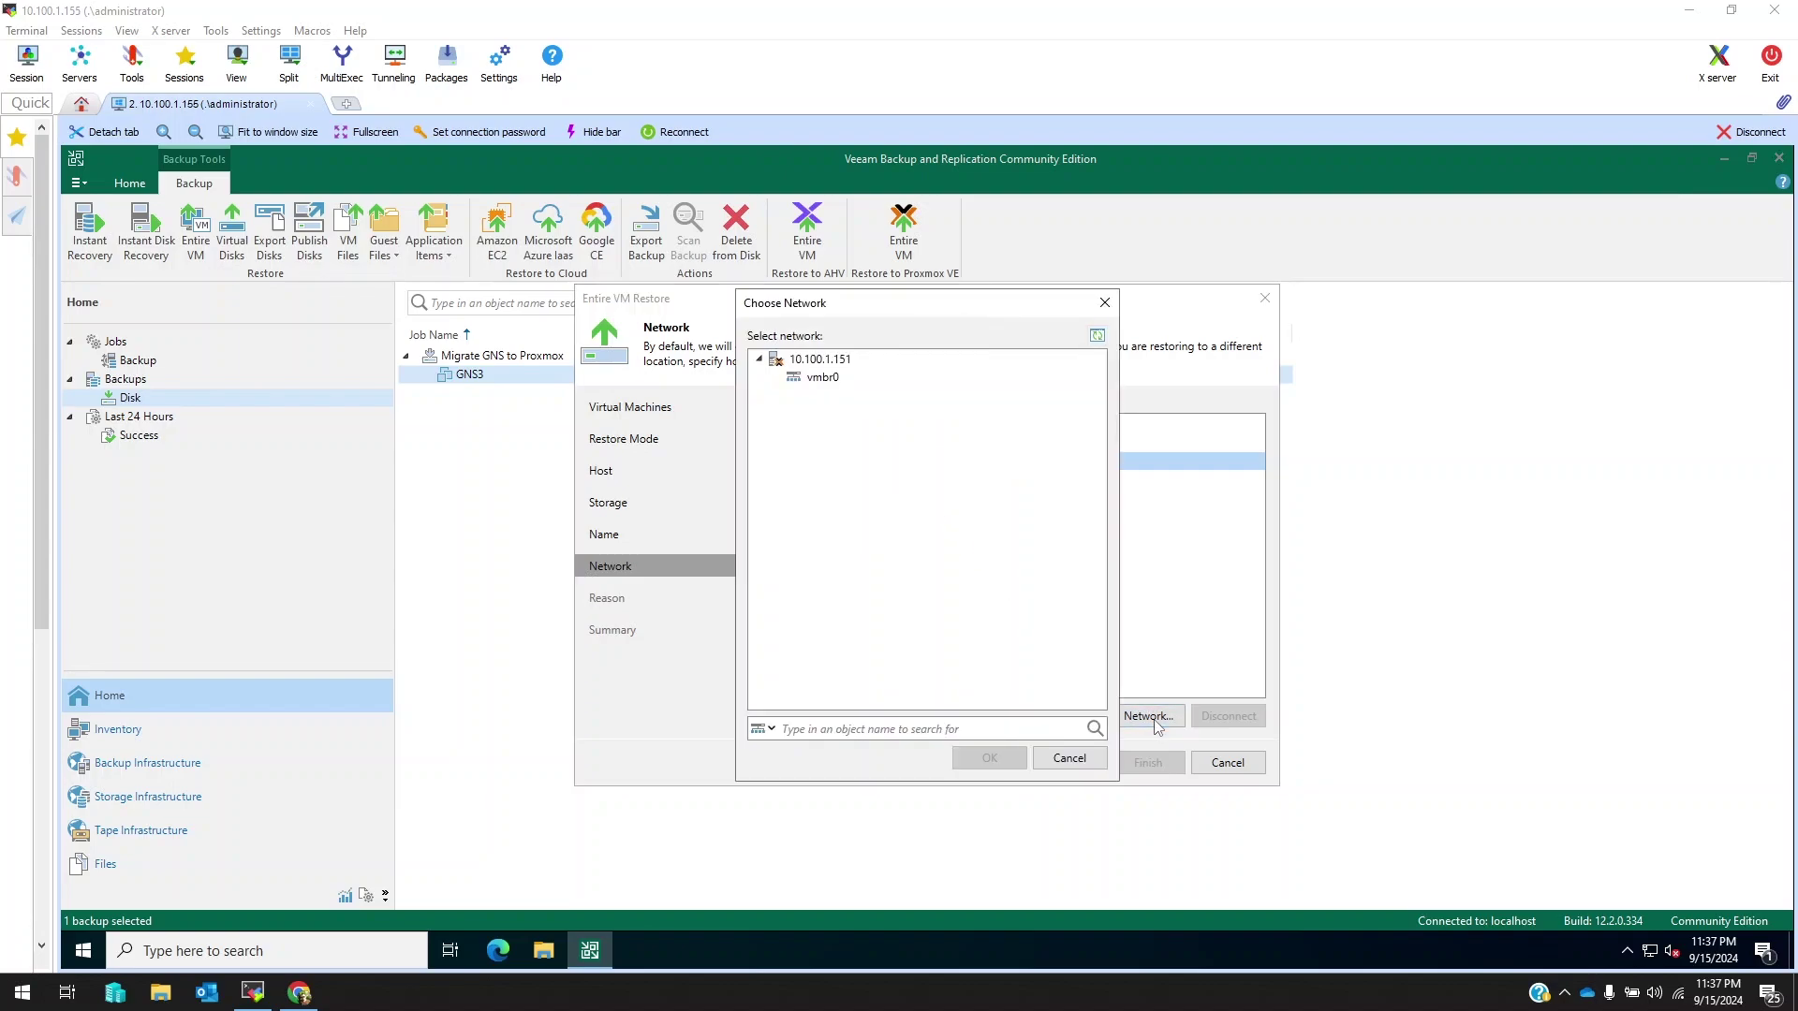
left_click(830, 379)
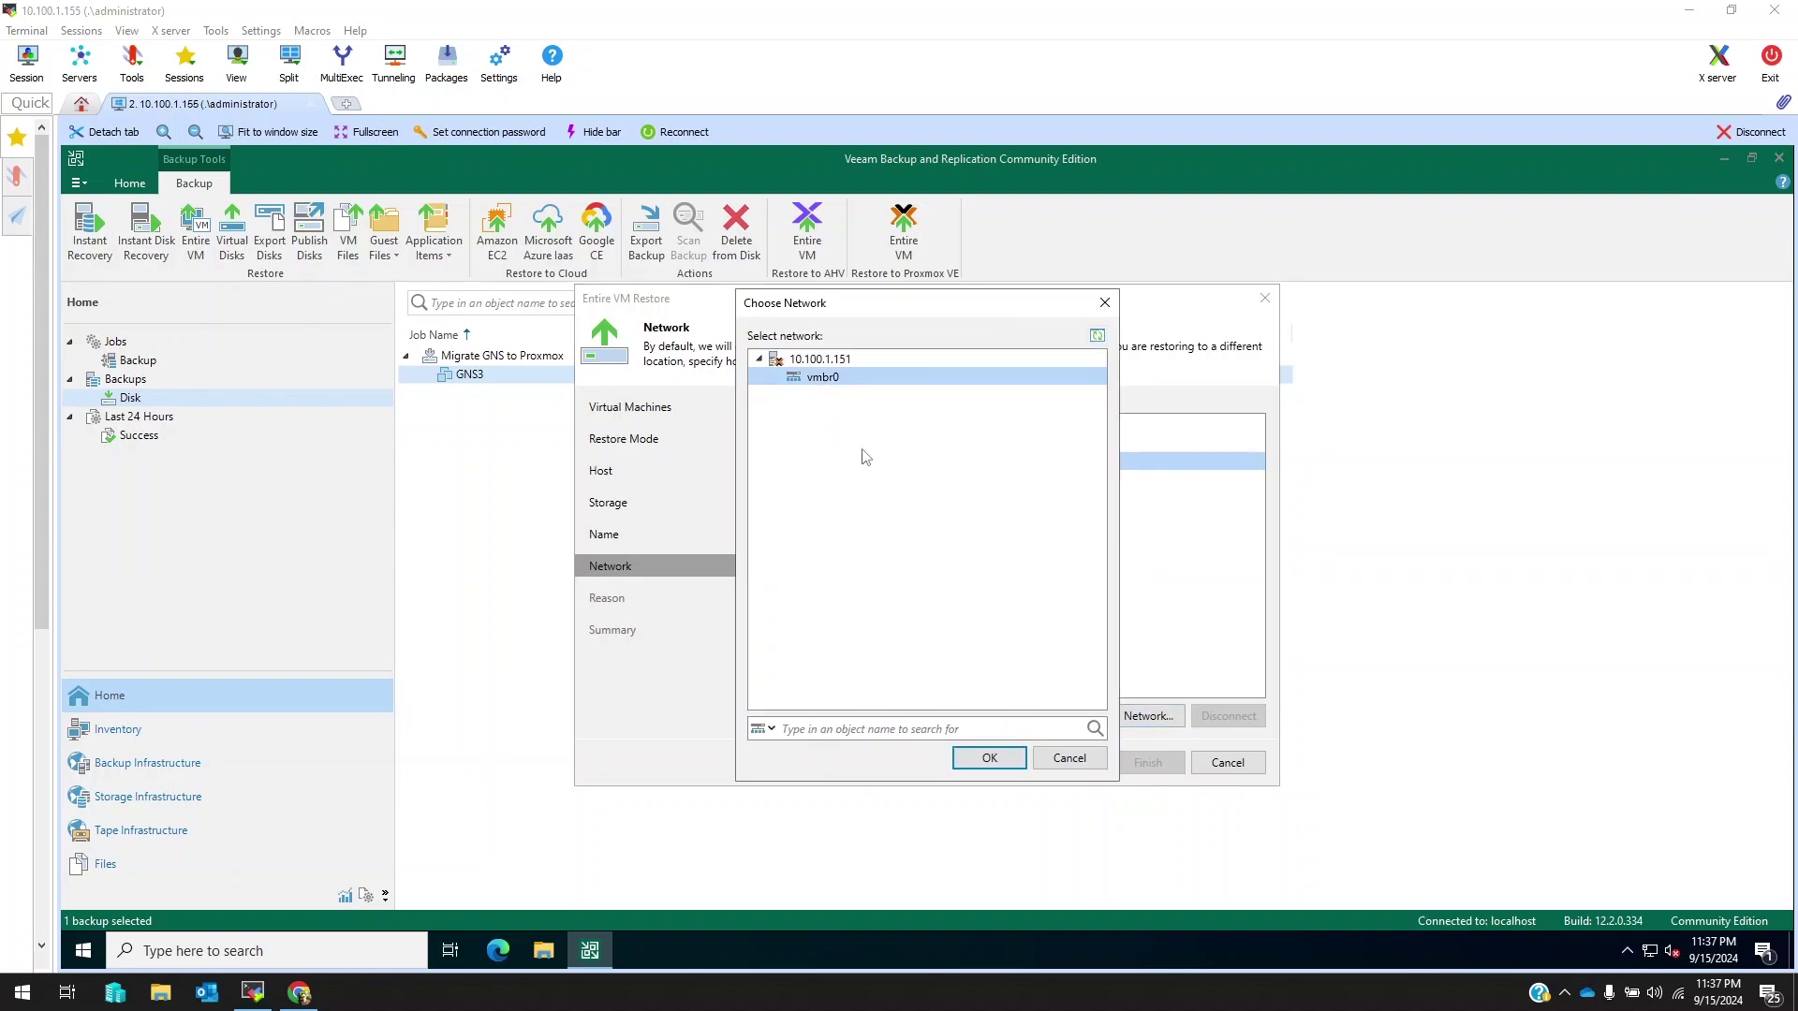
left_click(990, 759)
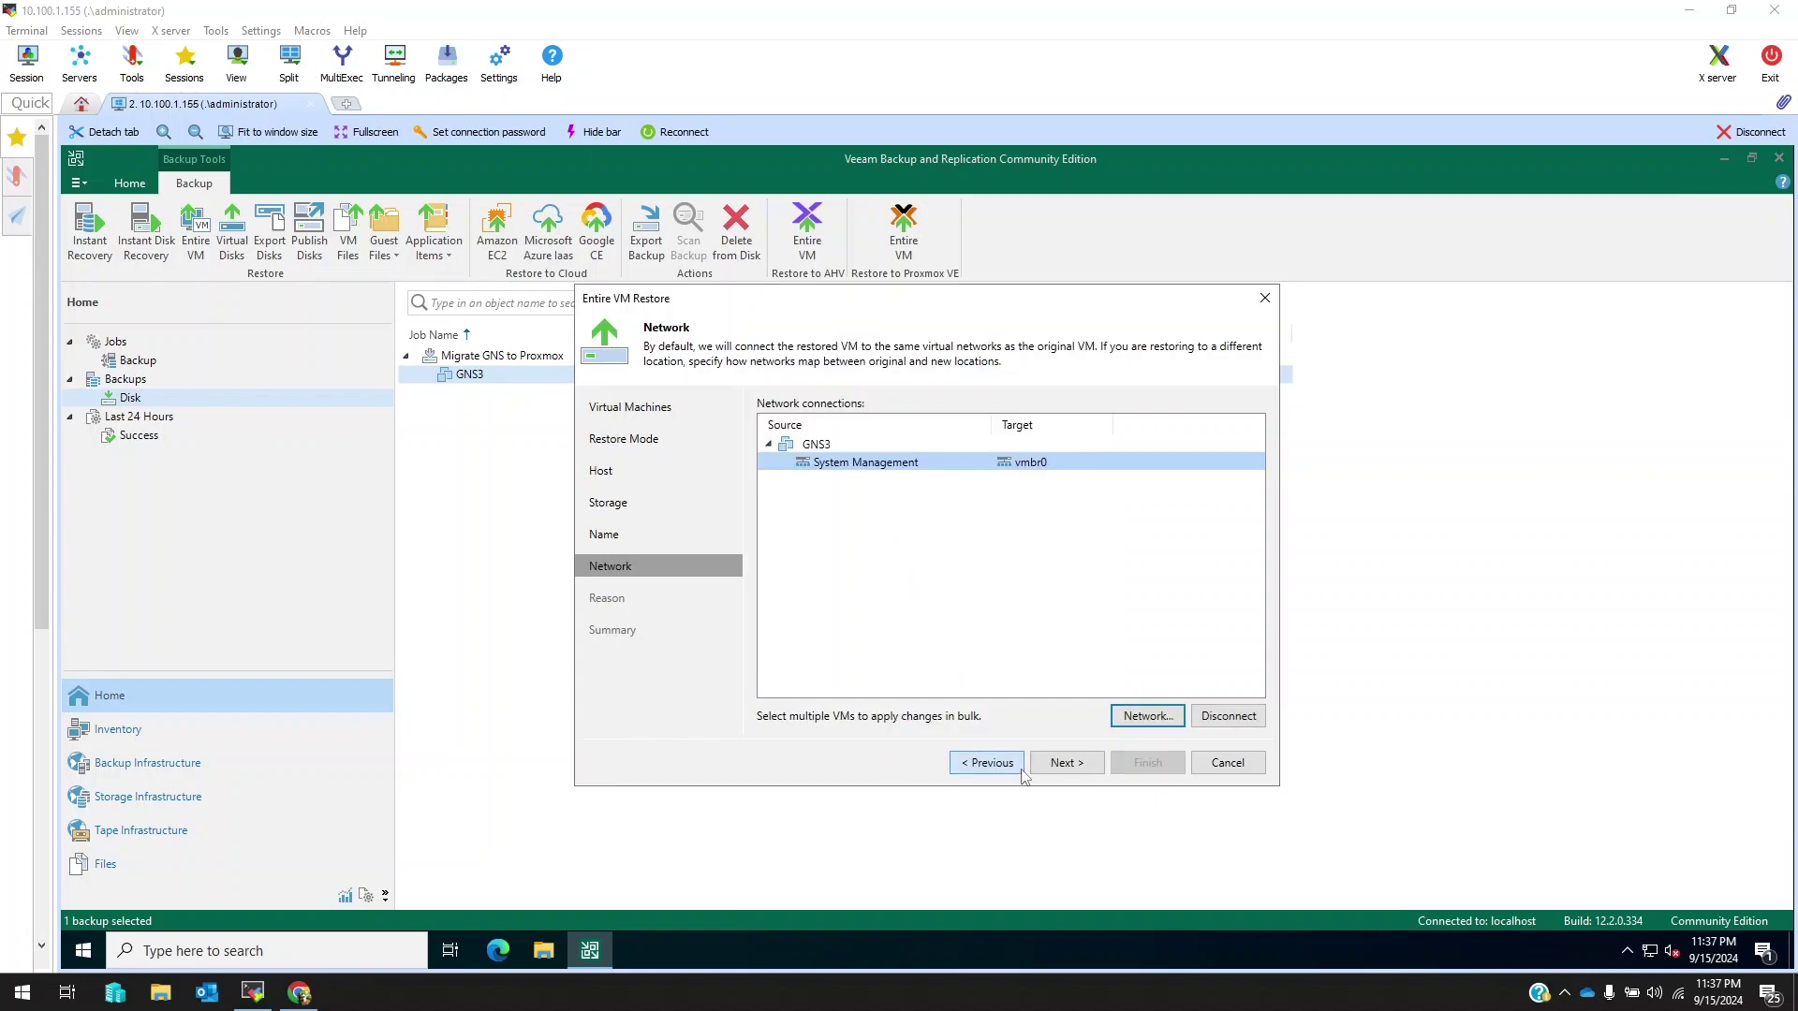
Skip the restore reason and enable powering on the target VM after restoring
left_click(1067, 762)
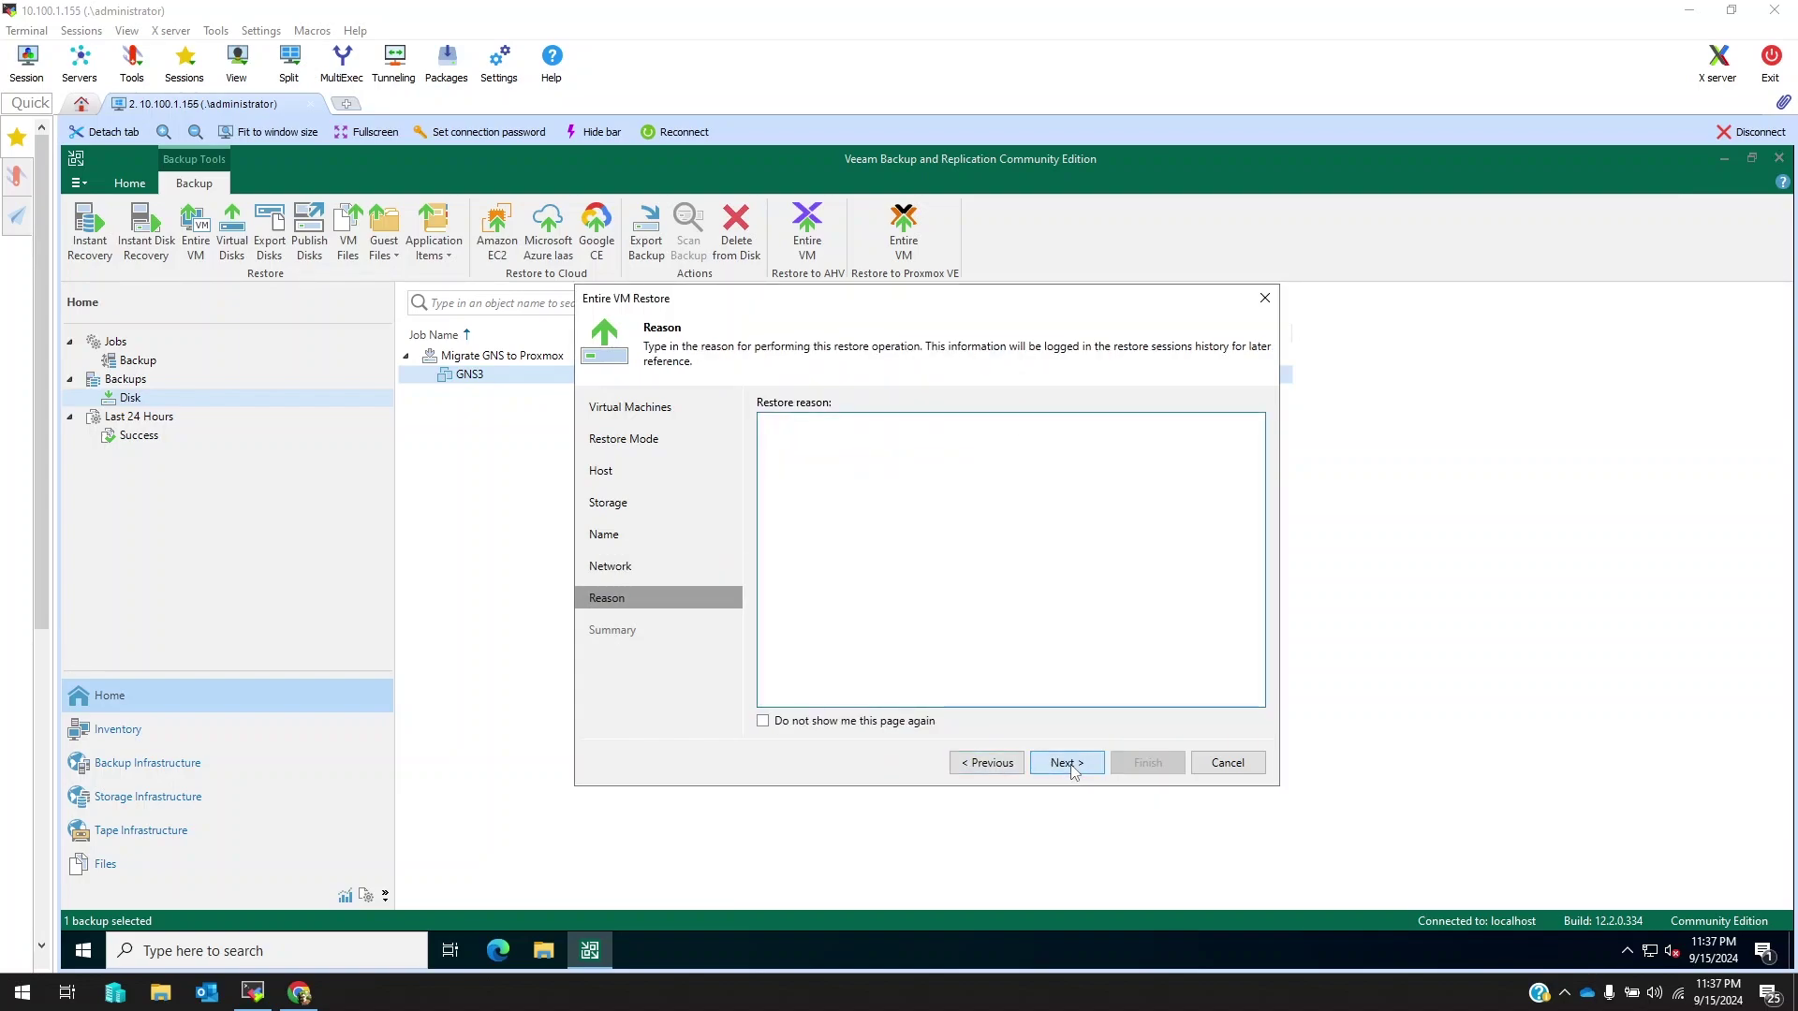
left_click(1067, 764)
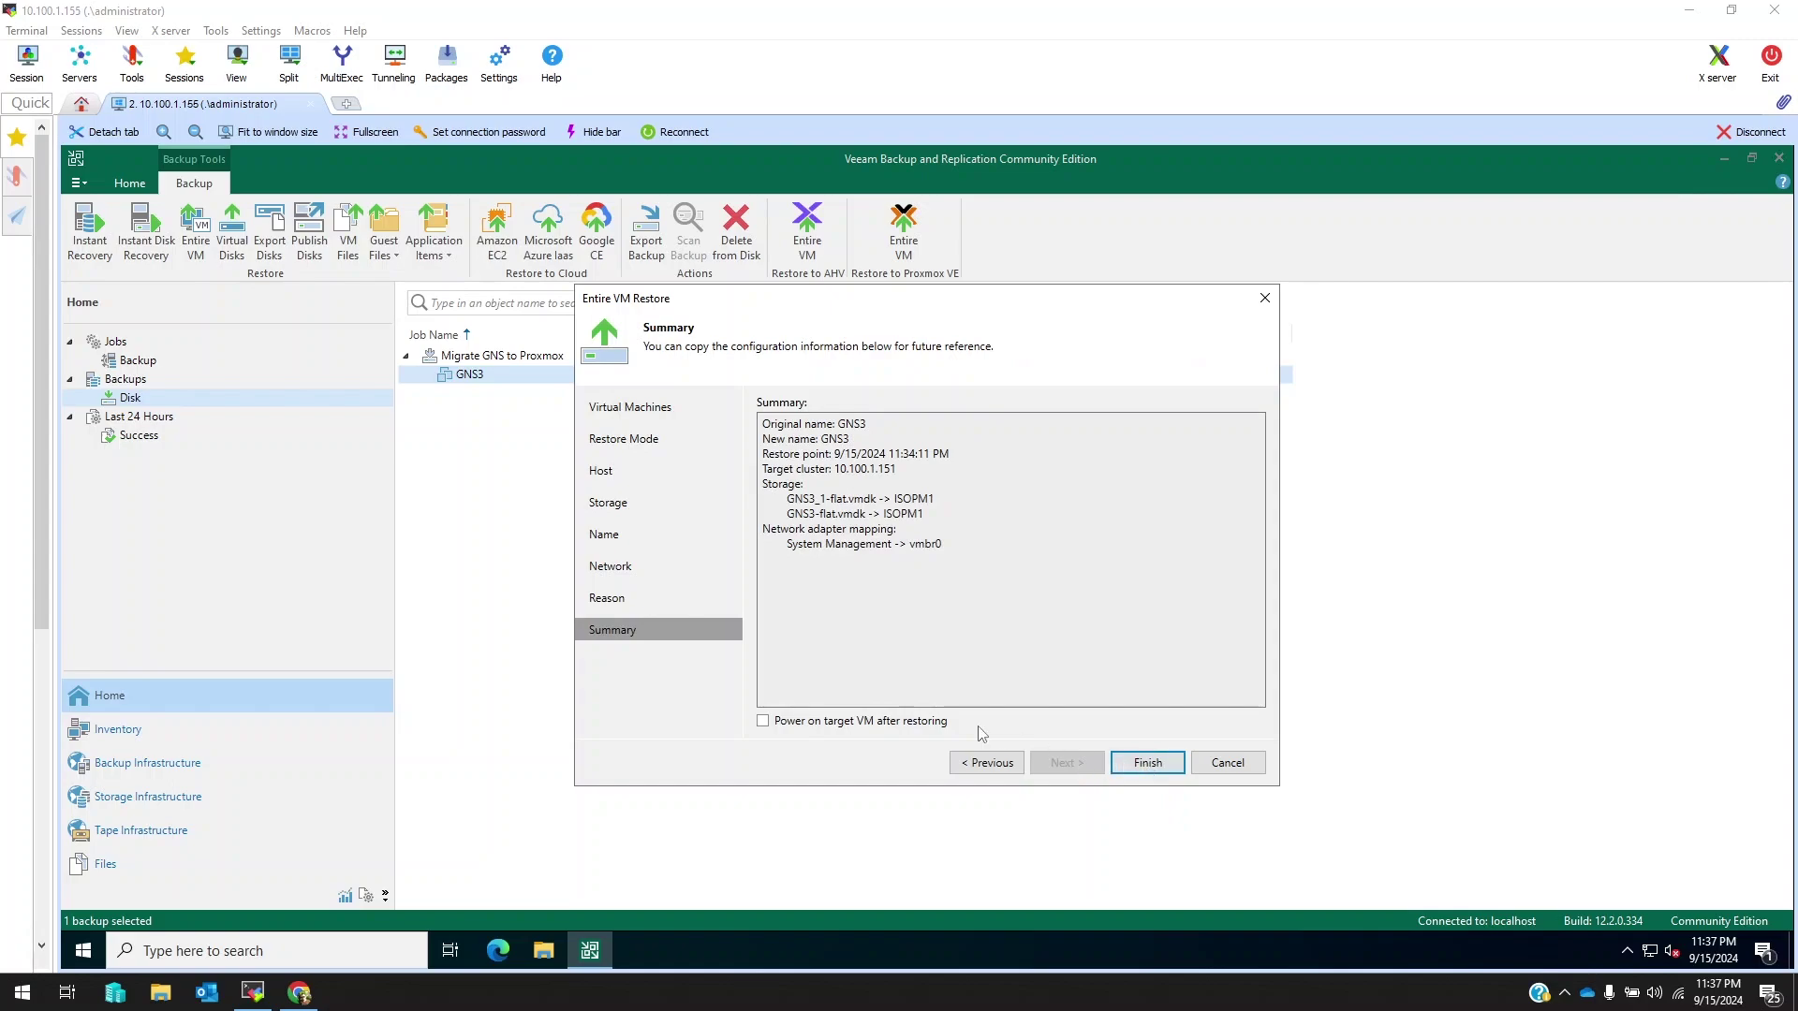
left_click(763, 721)
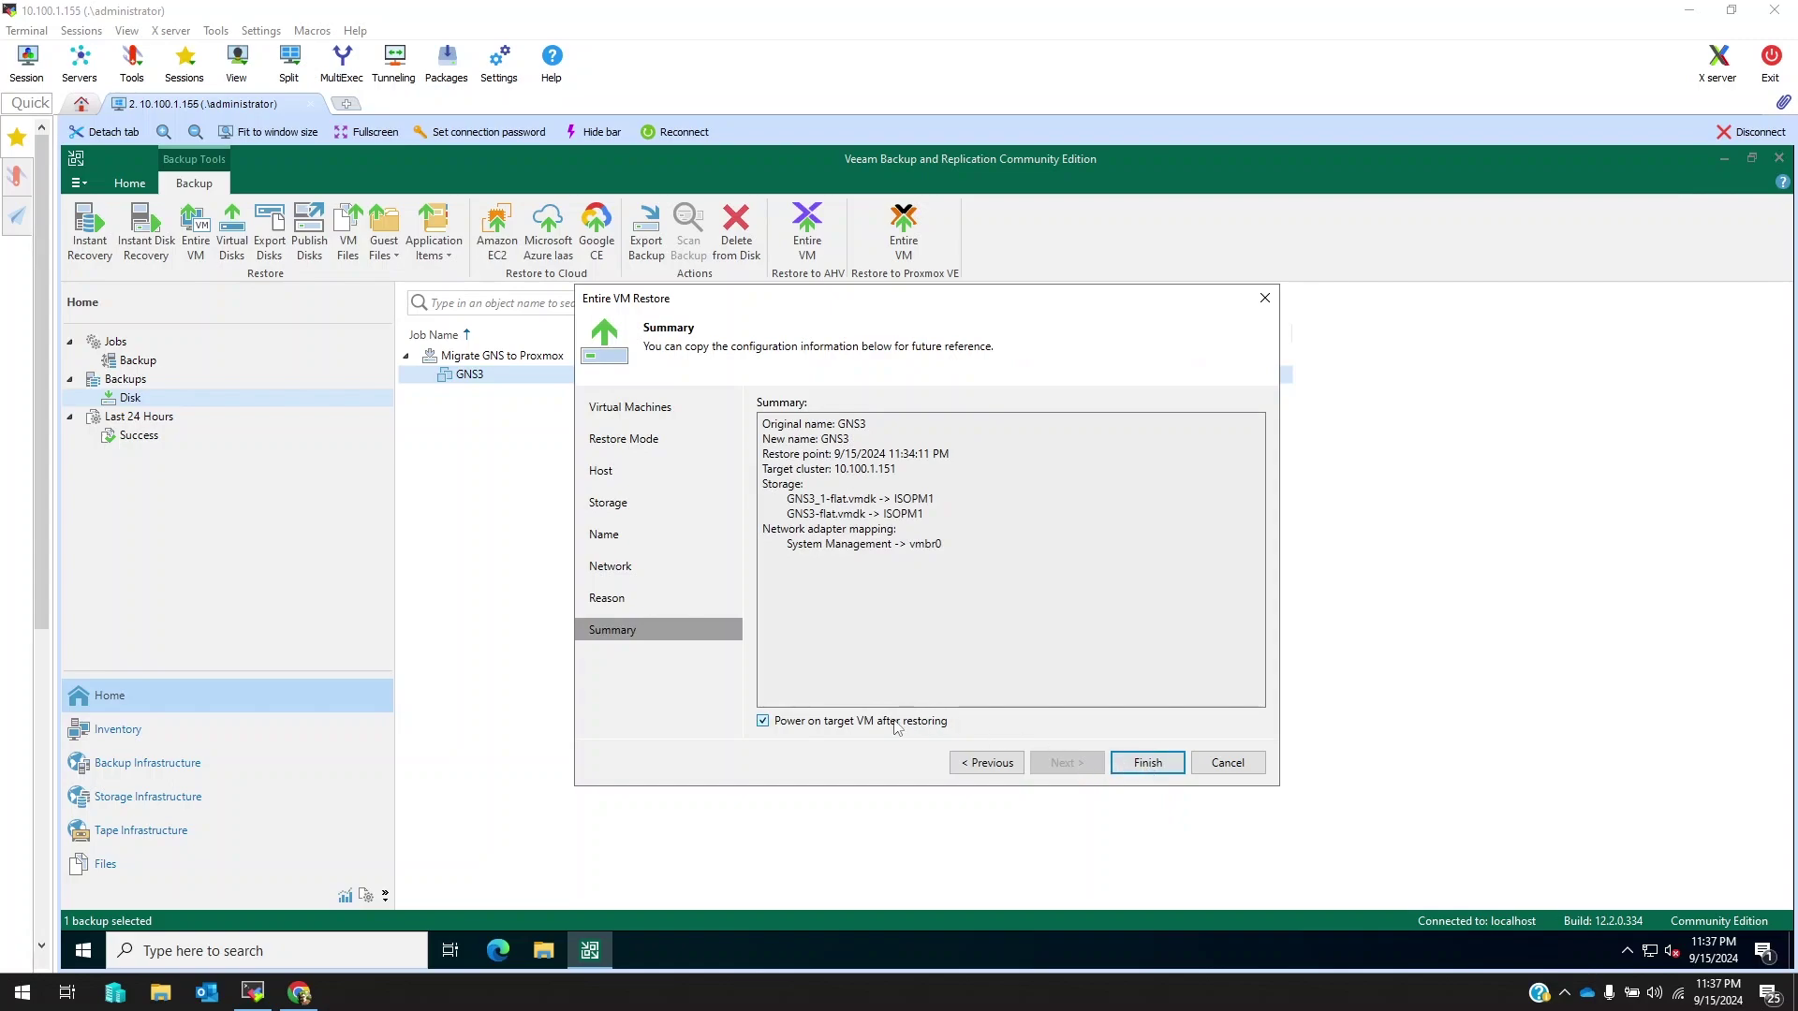
Finish the wizard to launch the GNS3 restore to Proxmox
left_click(1147, 762)
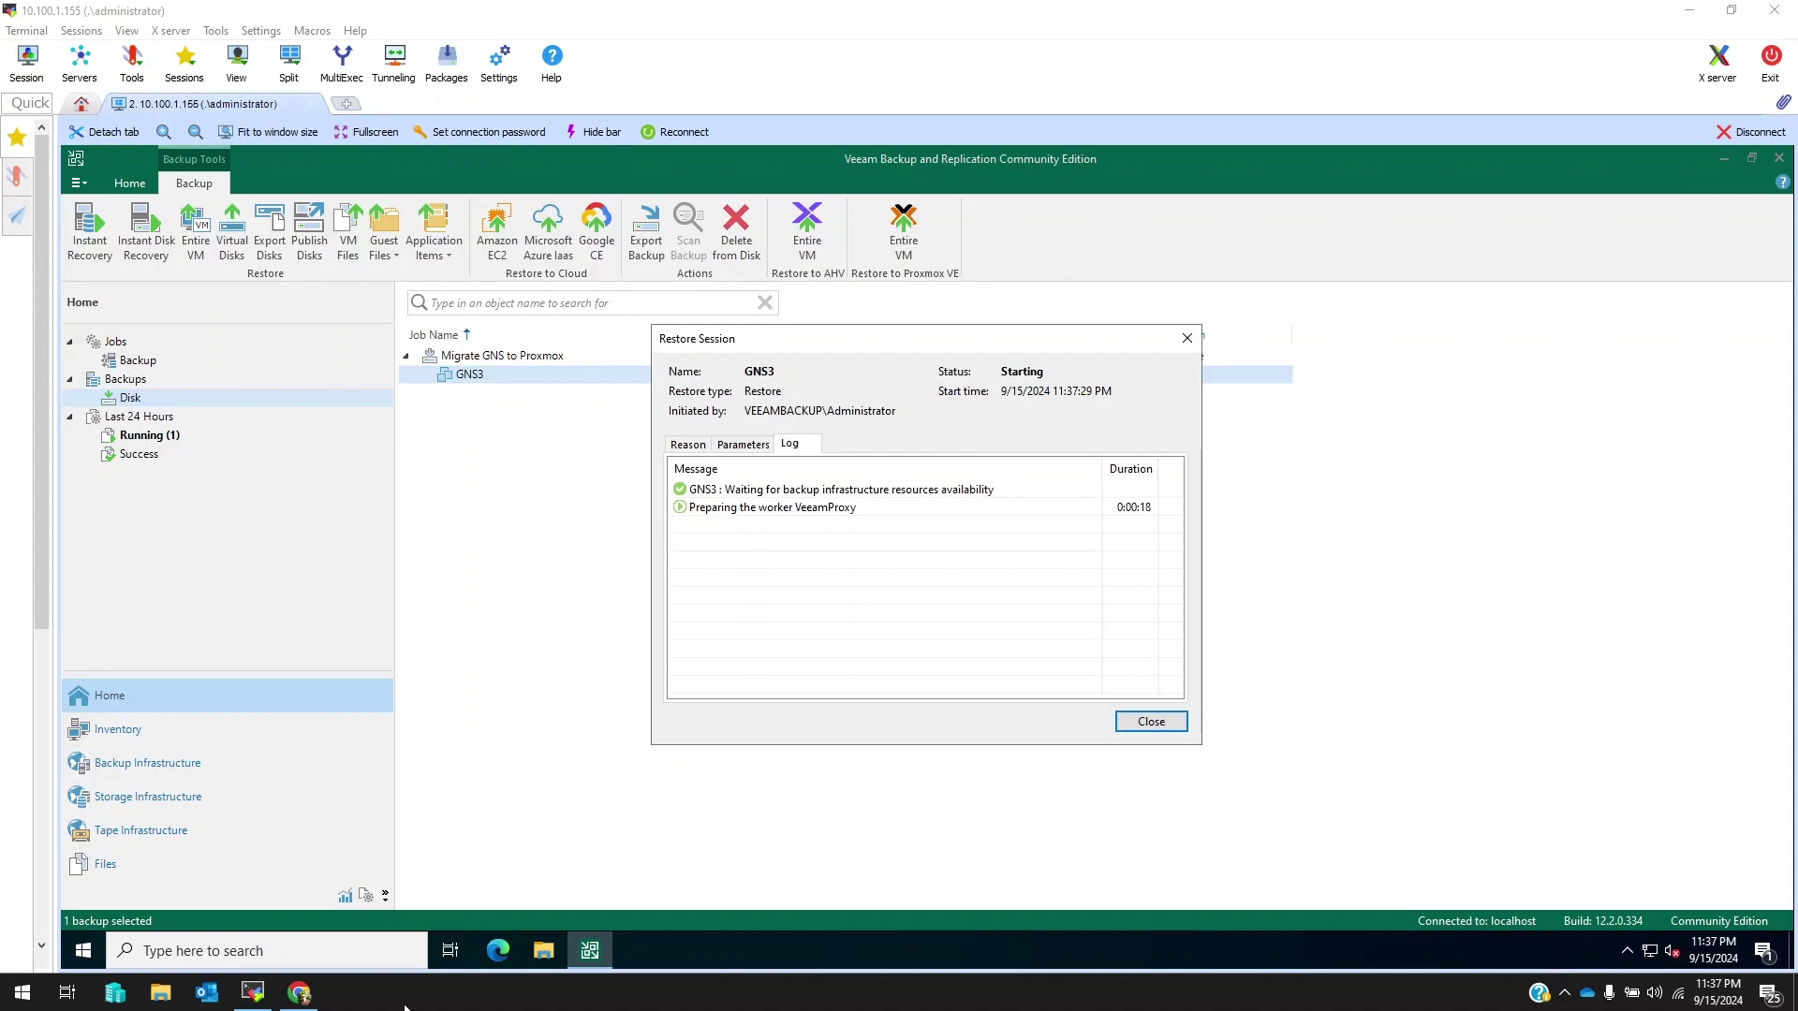
Check Datacenter storage, the worker preparation log, and the VM 102 VeeamProxy console
left_click(301, 995)
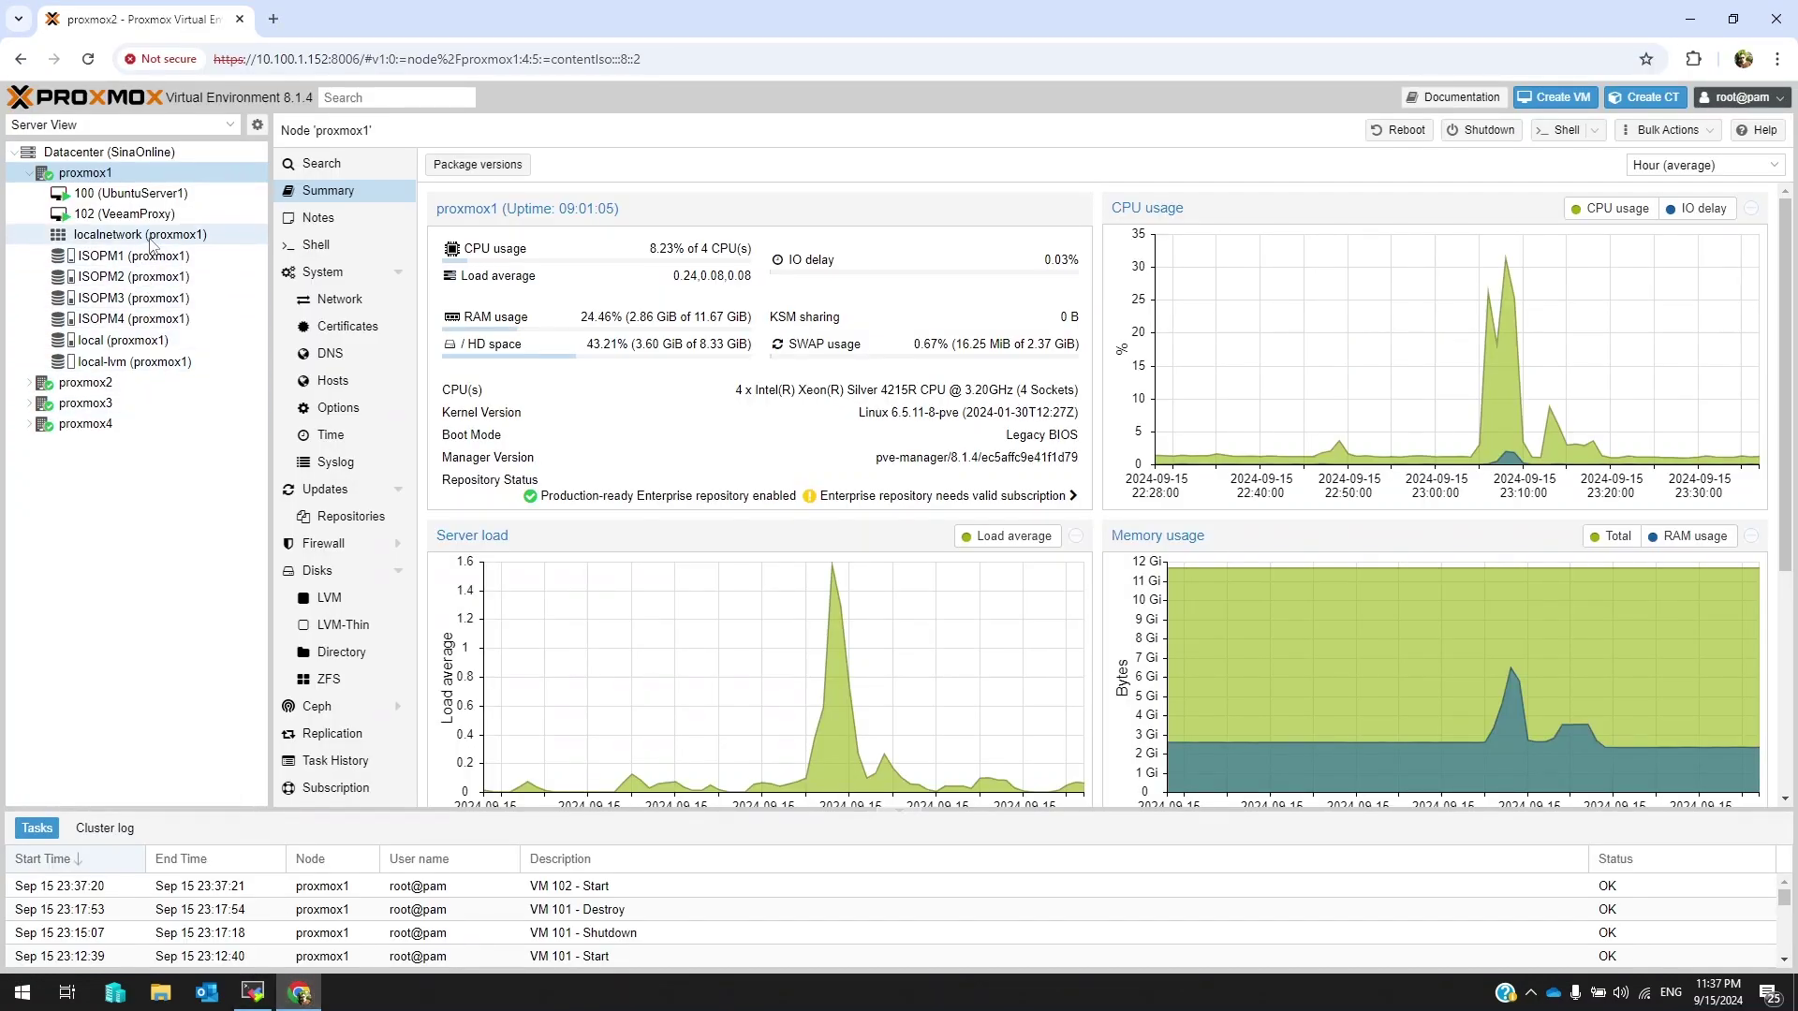
left_click(109, 152)
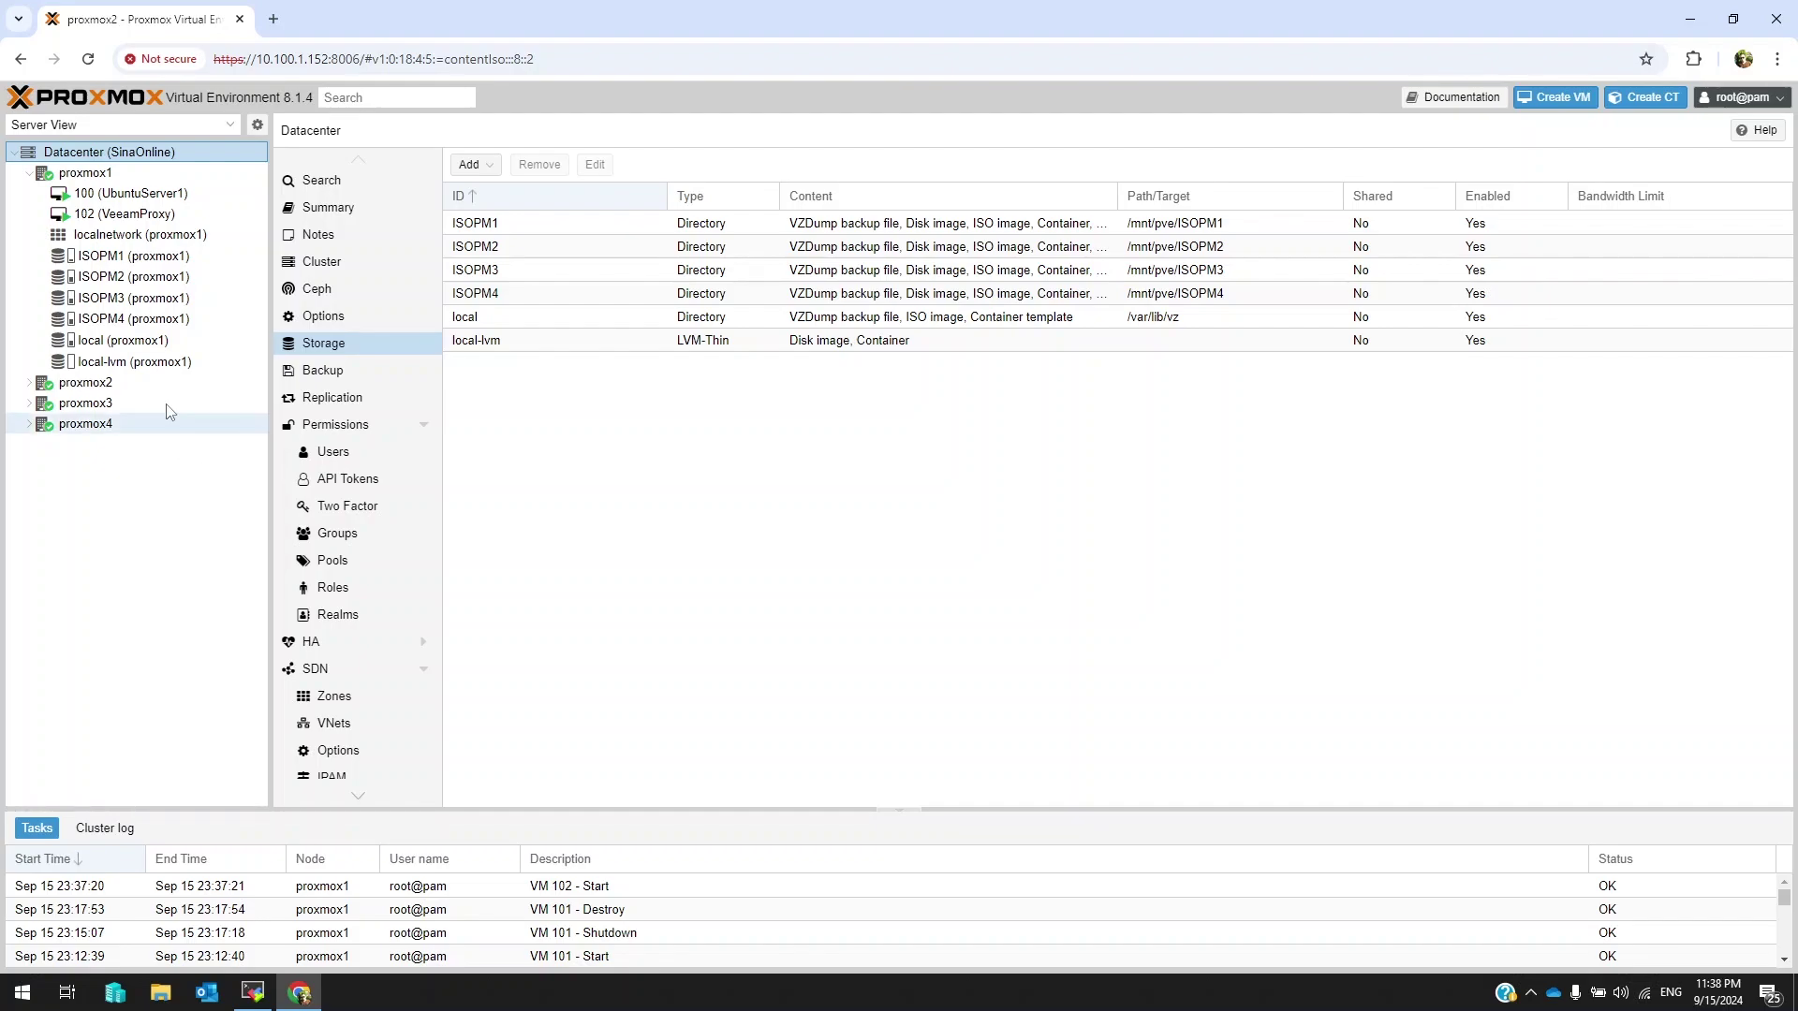
left_click(253, 995)
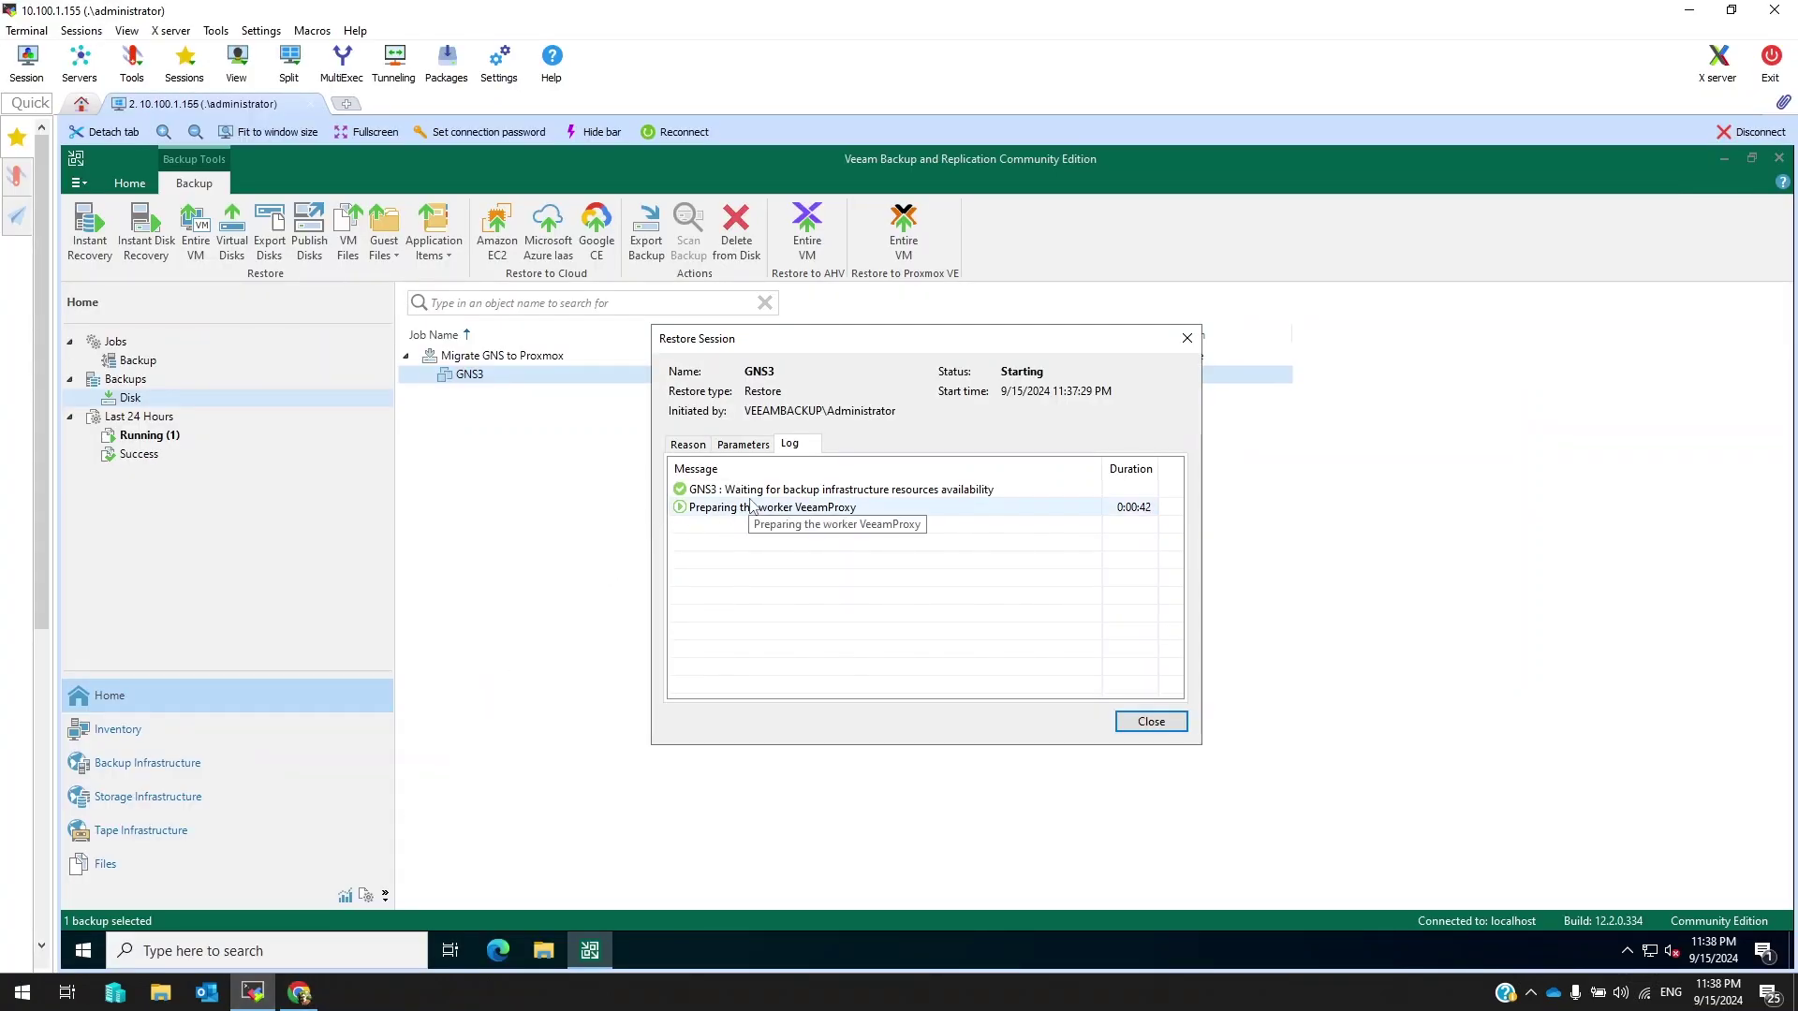
left_click(787, 508)
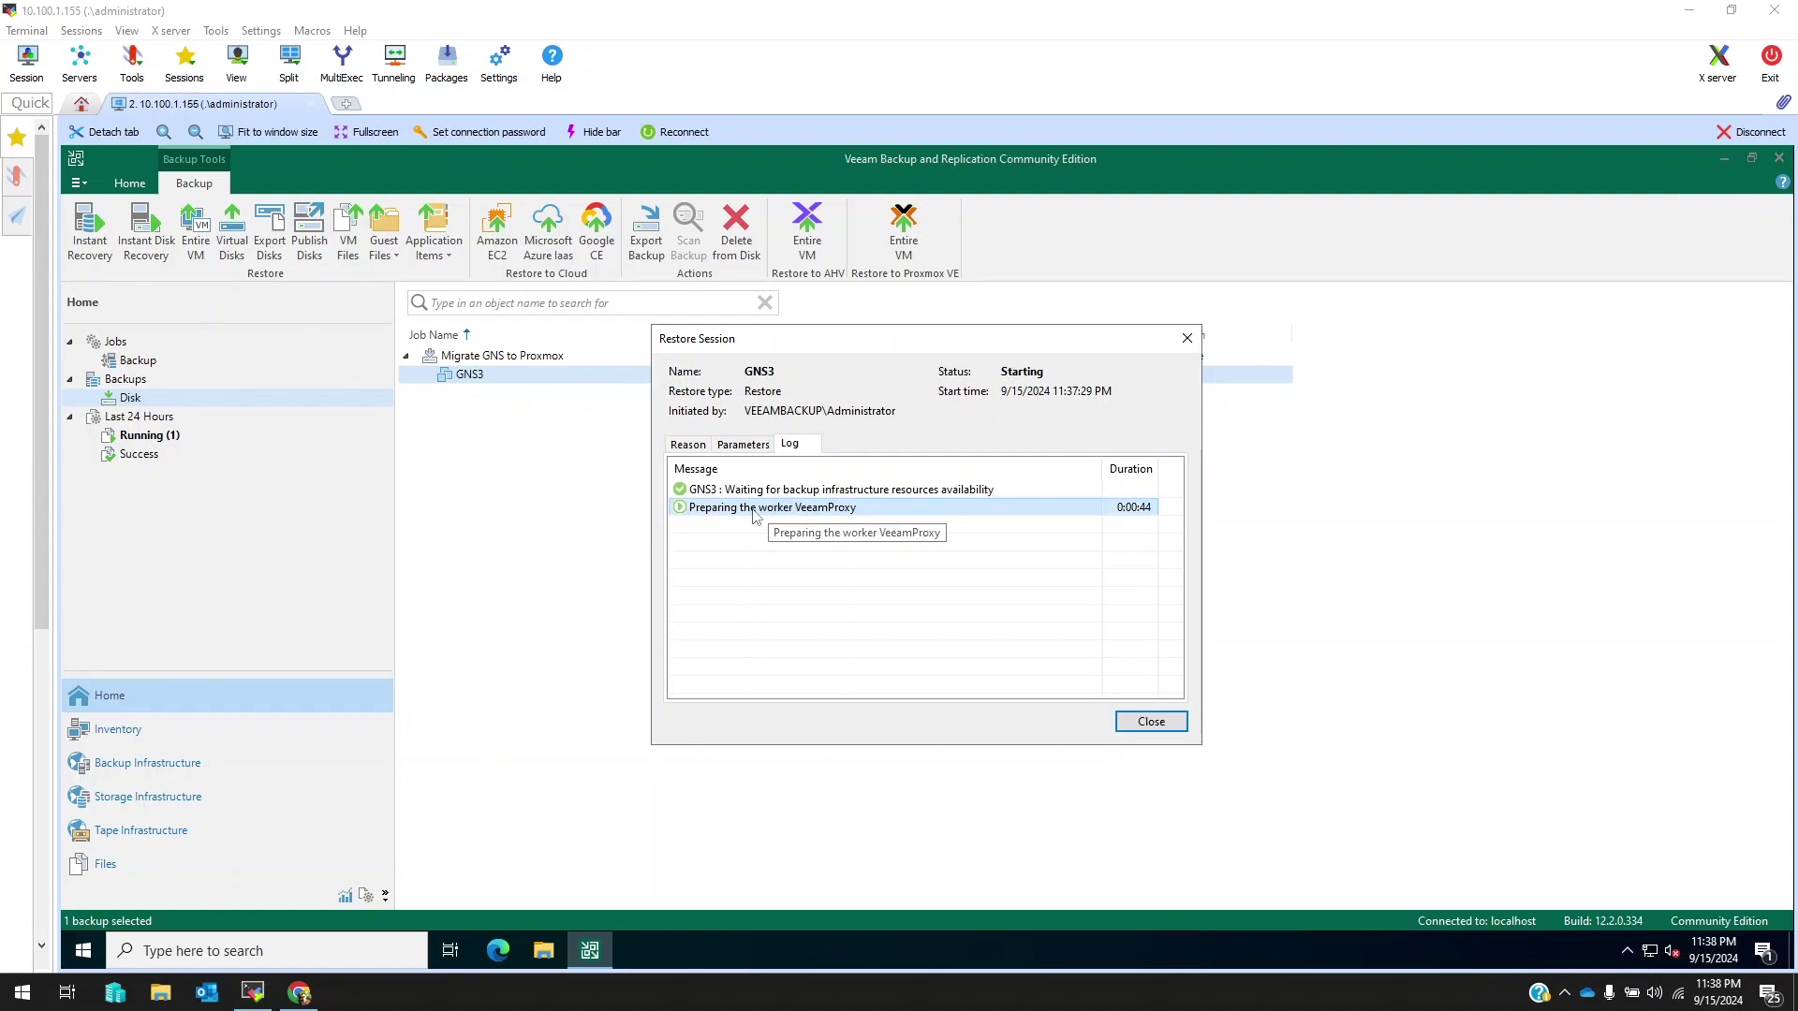
left_click(298, 996)
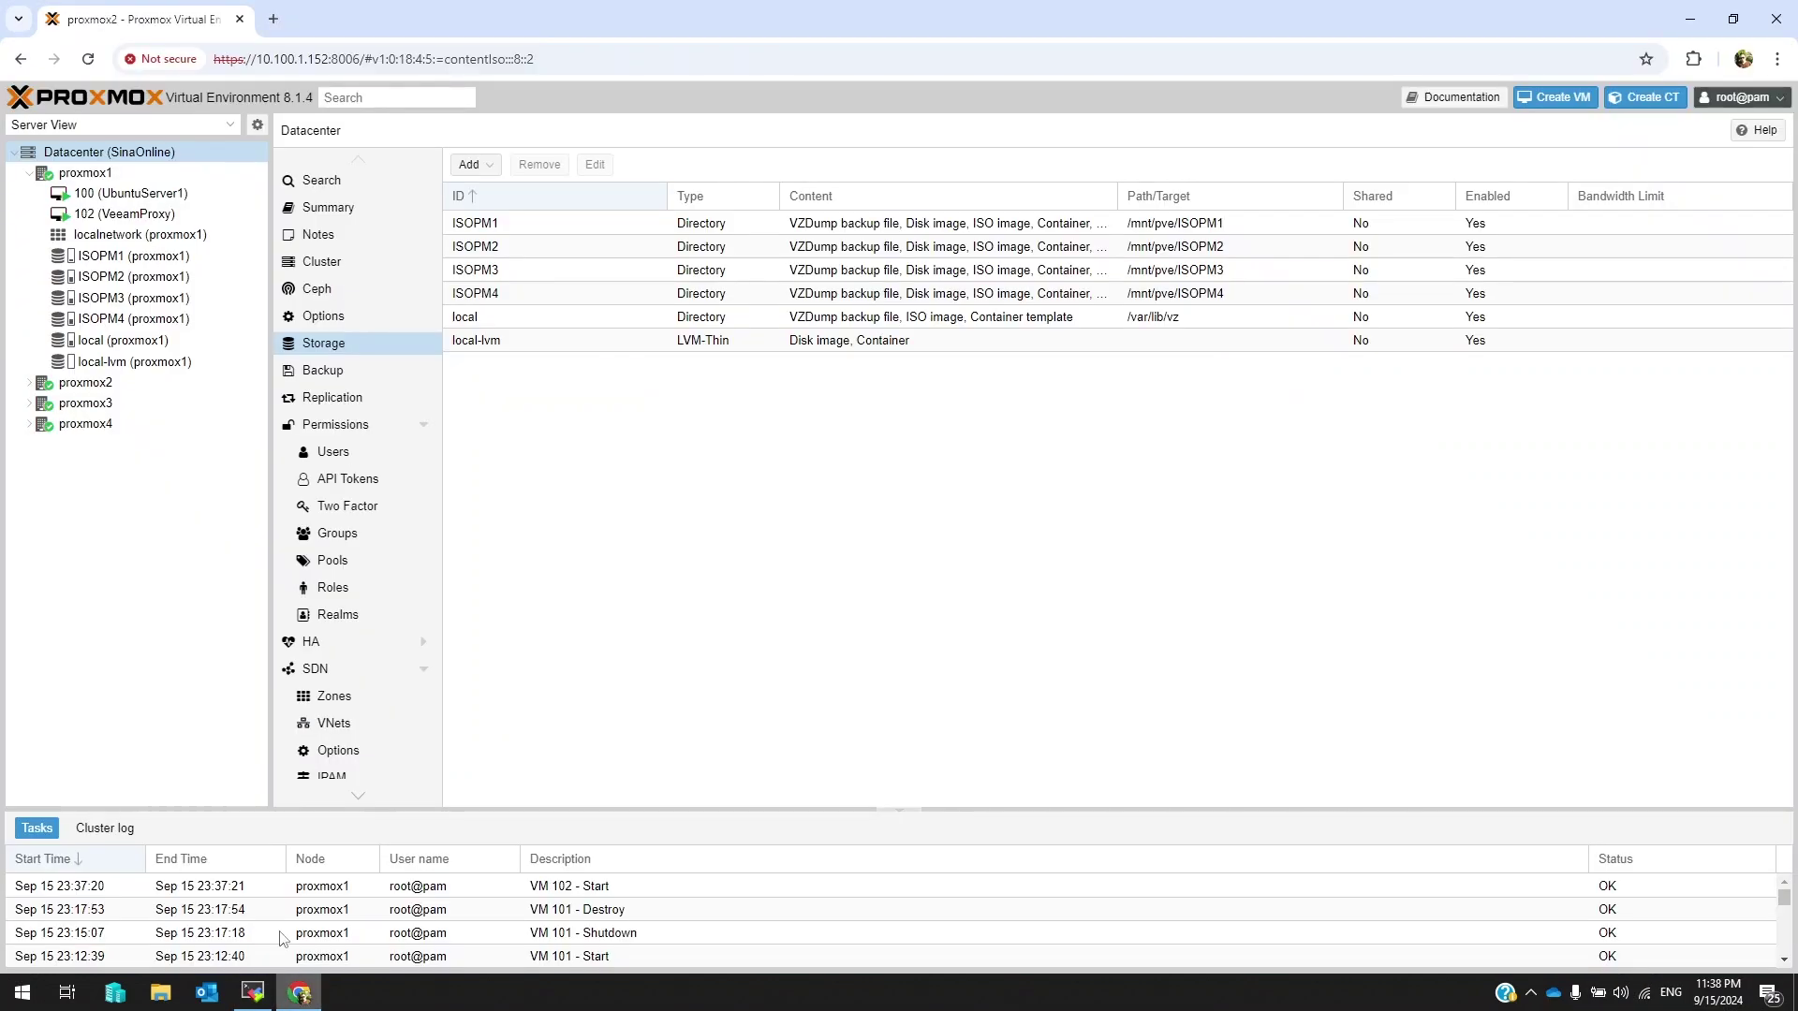
left_click(124, 213)
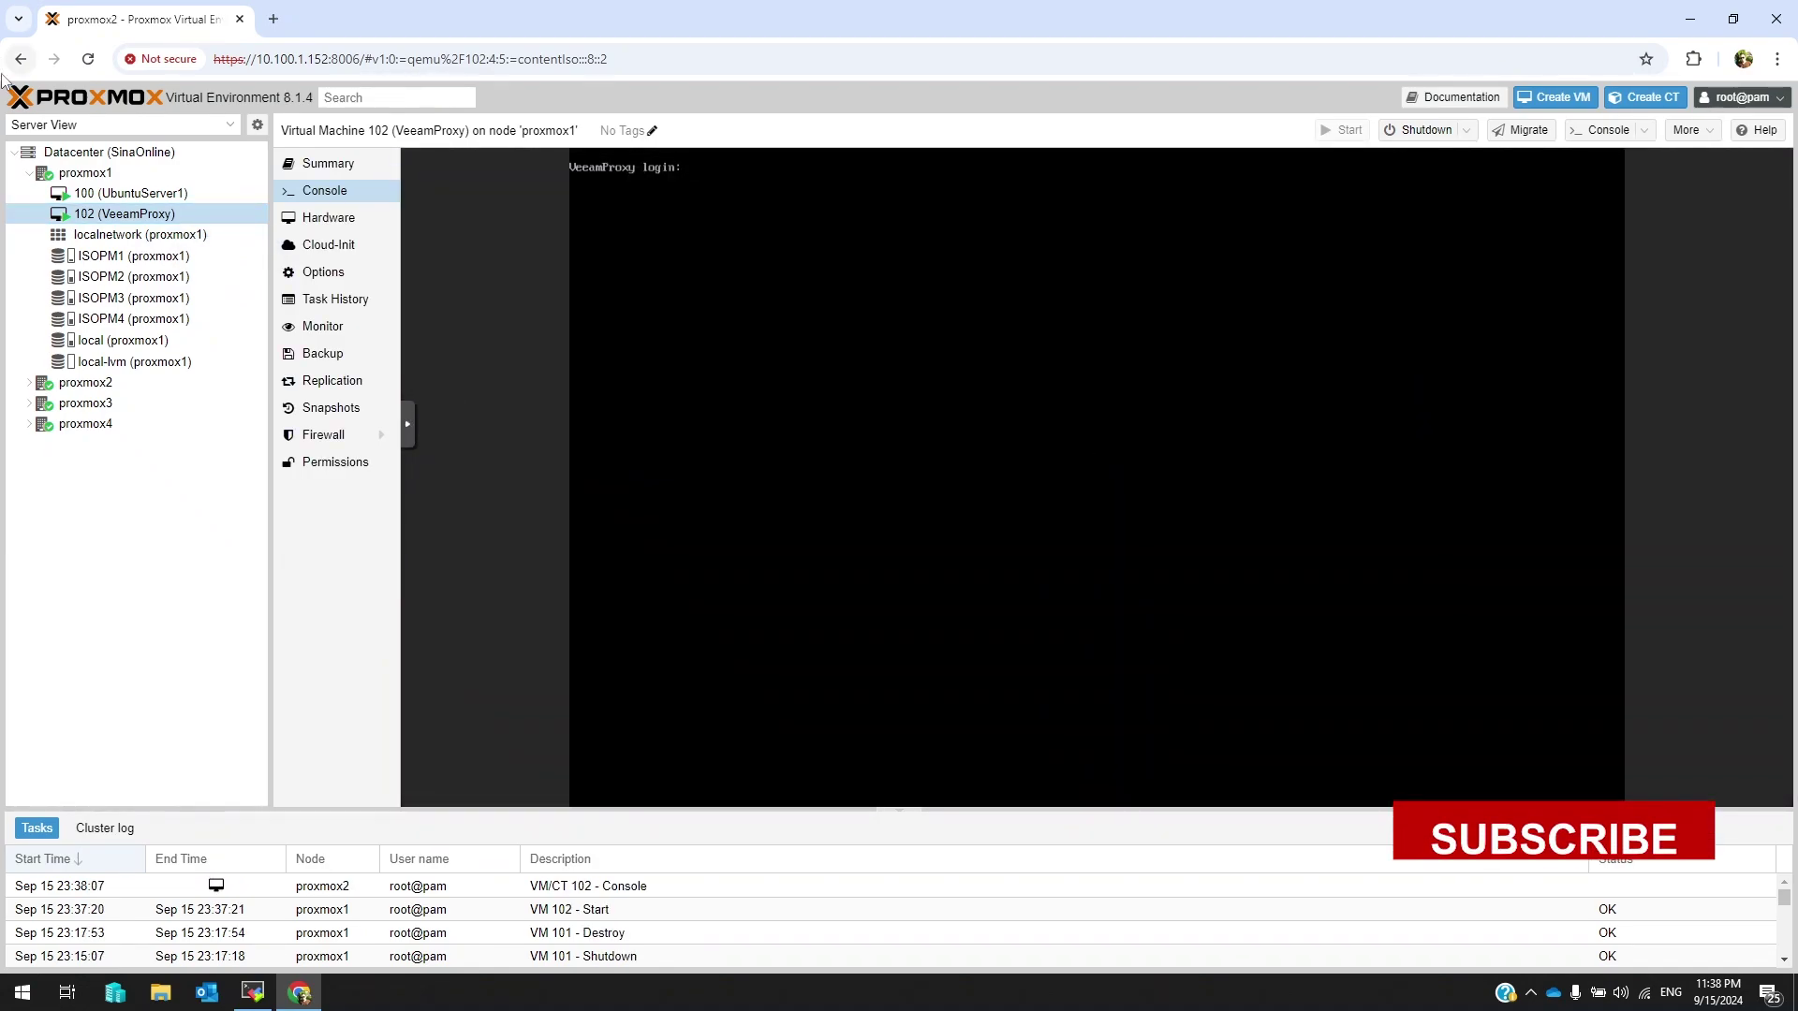
left_click(84, 172)
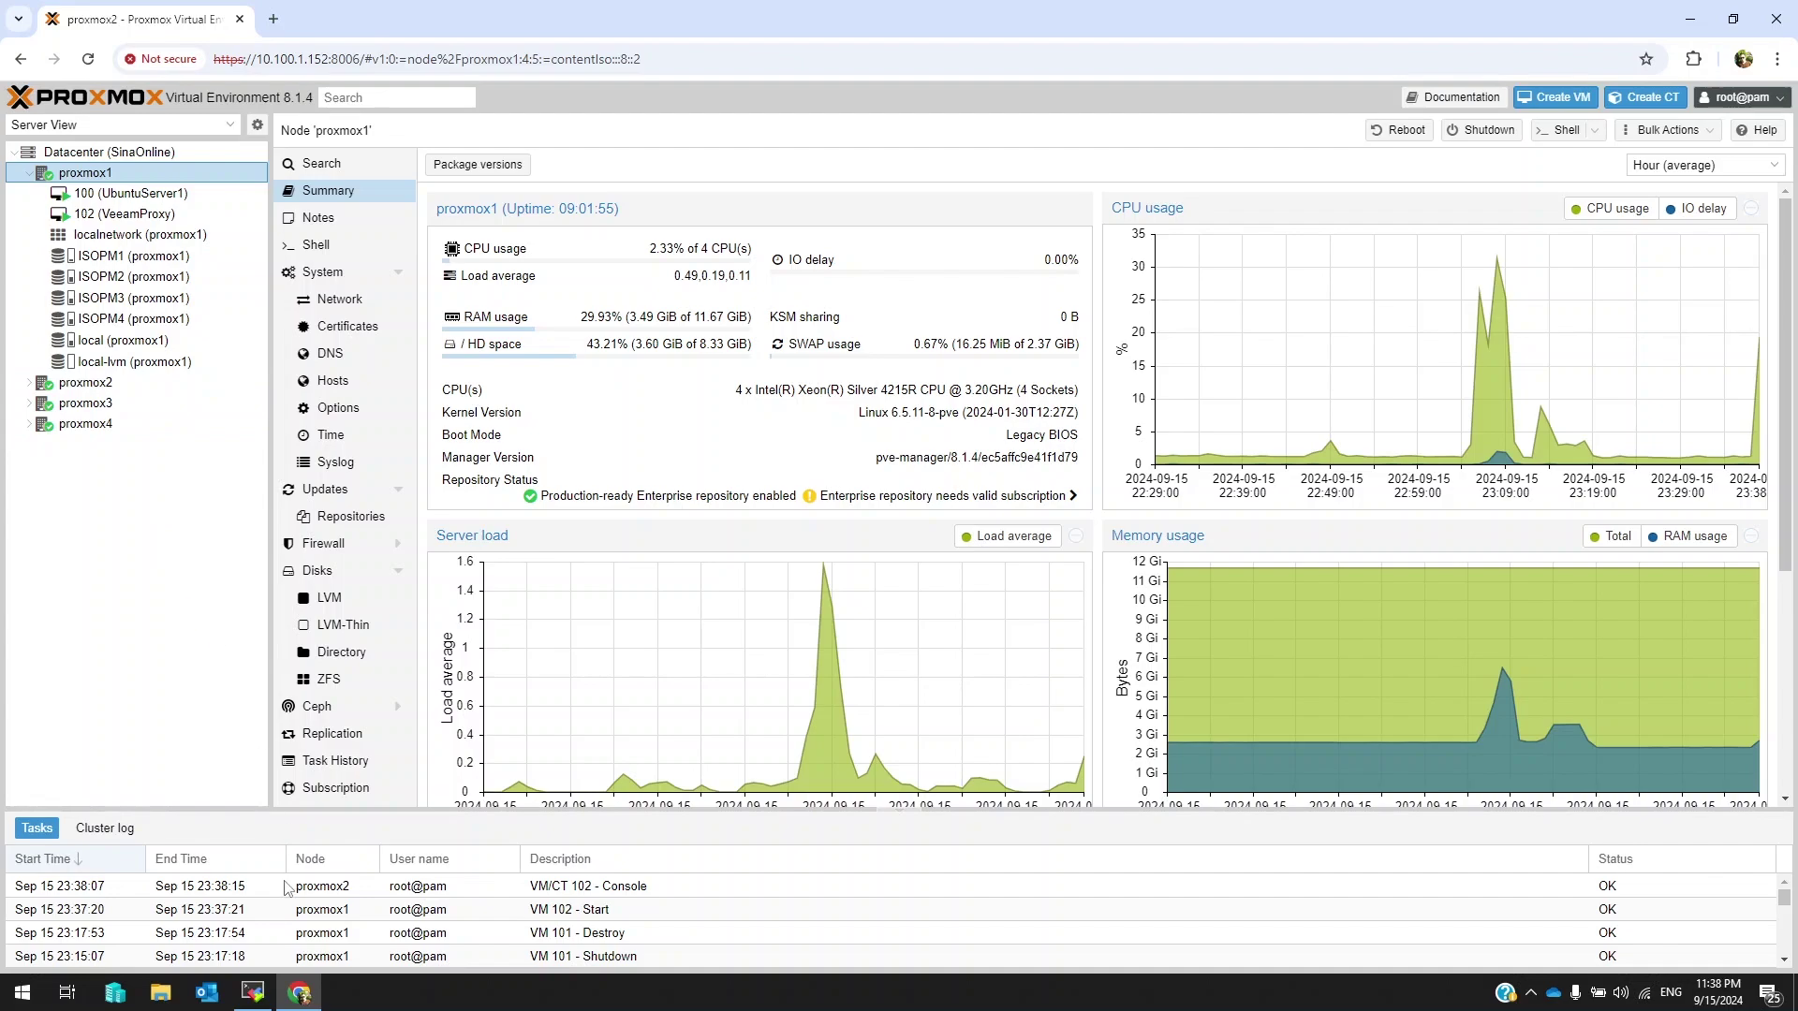
Reopen the running GNS3 restore session, inspect the worker log, then look for VM 101 in Proxmox
left_click(253, 995)
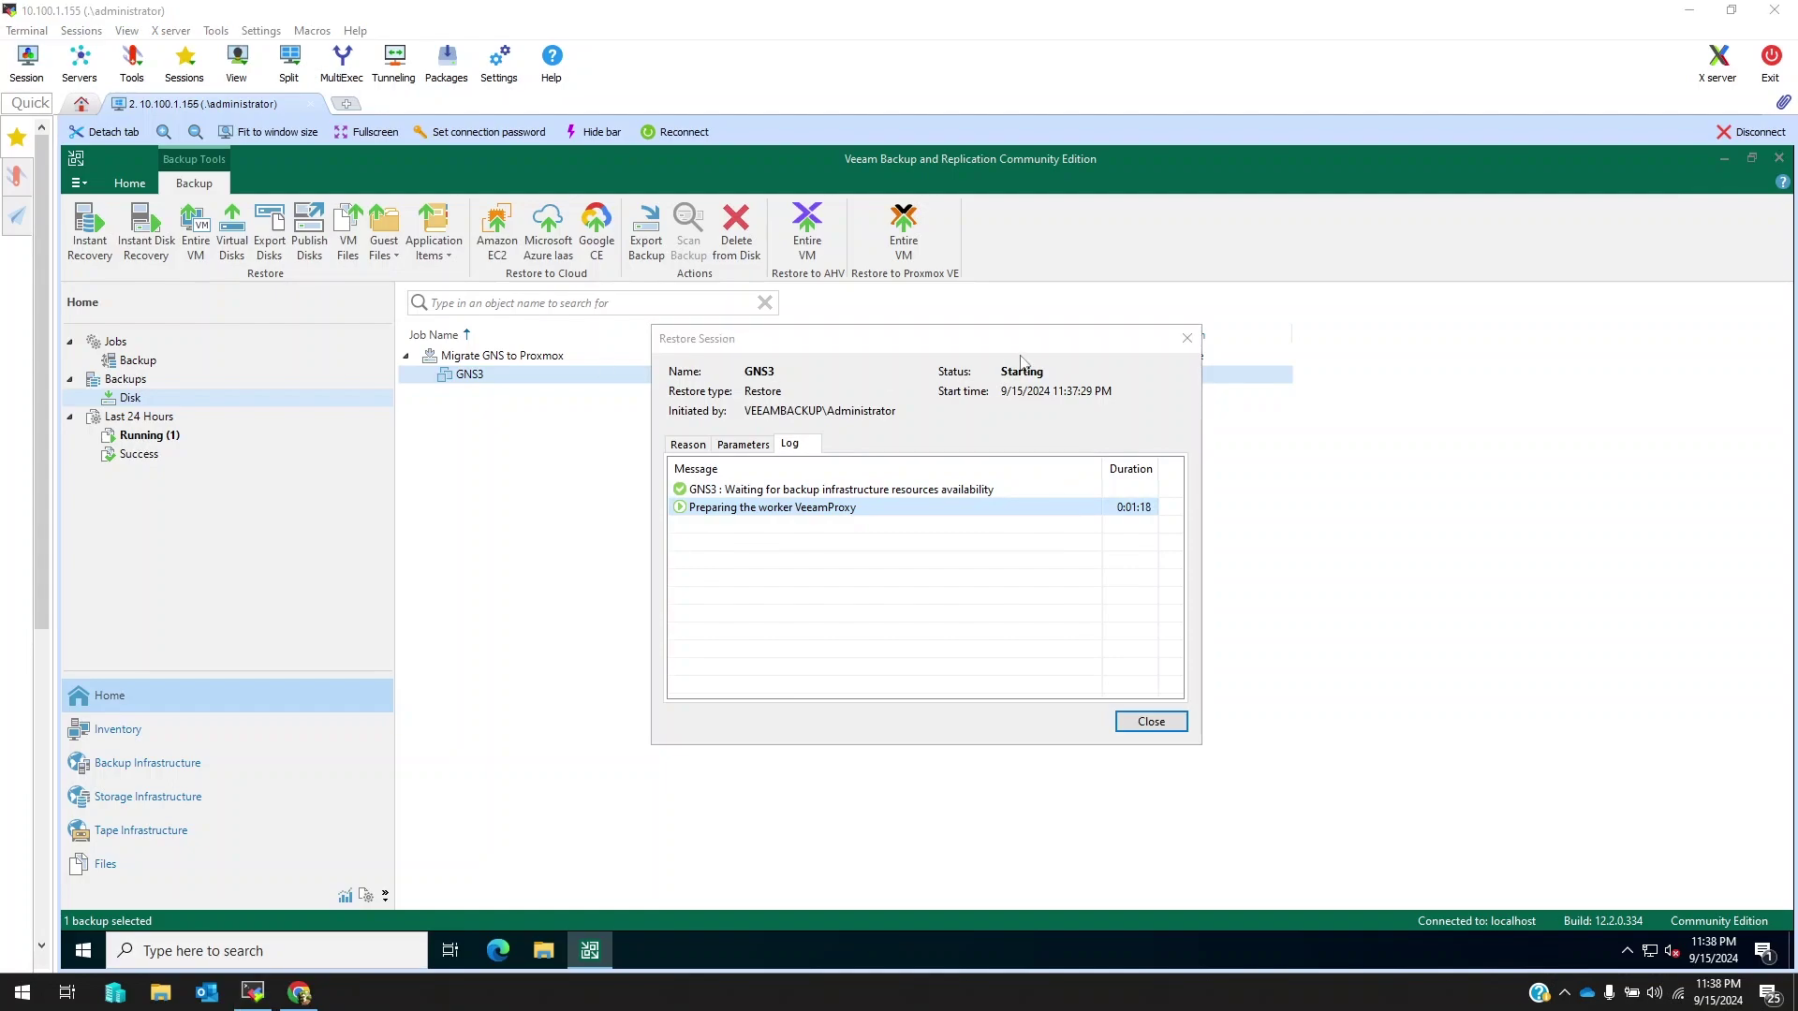
left_click(1187, 339)
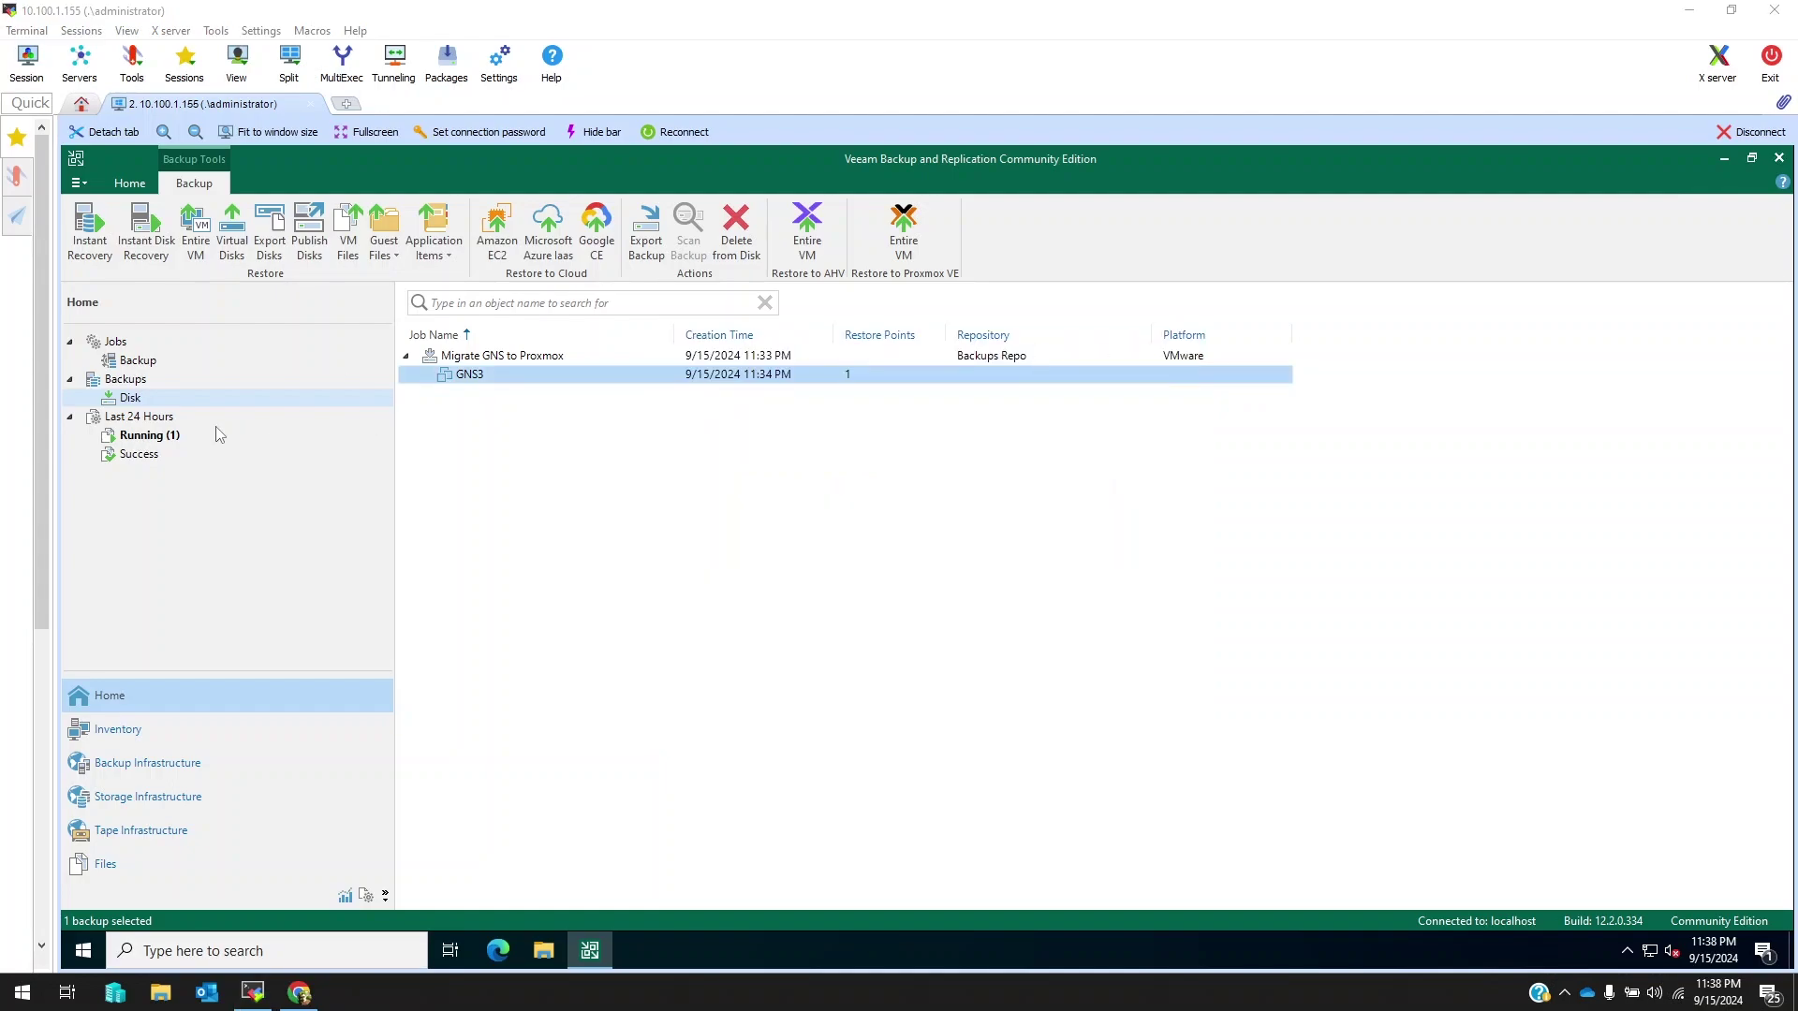
left_click(161, 436)
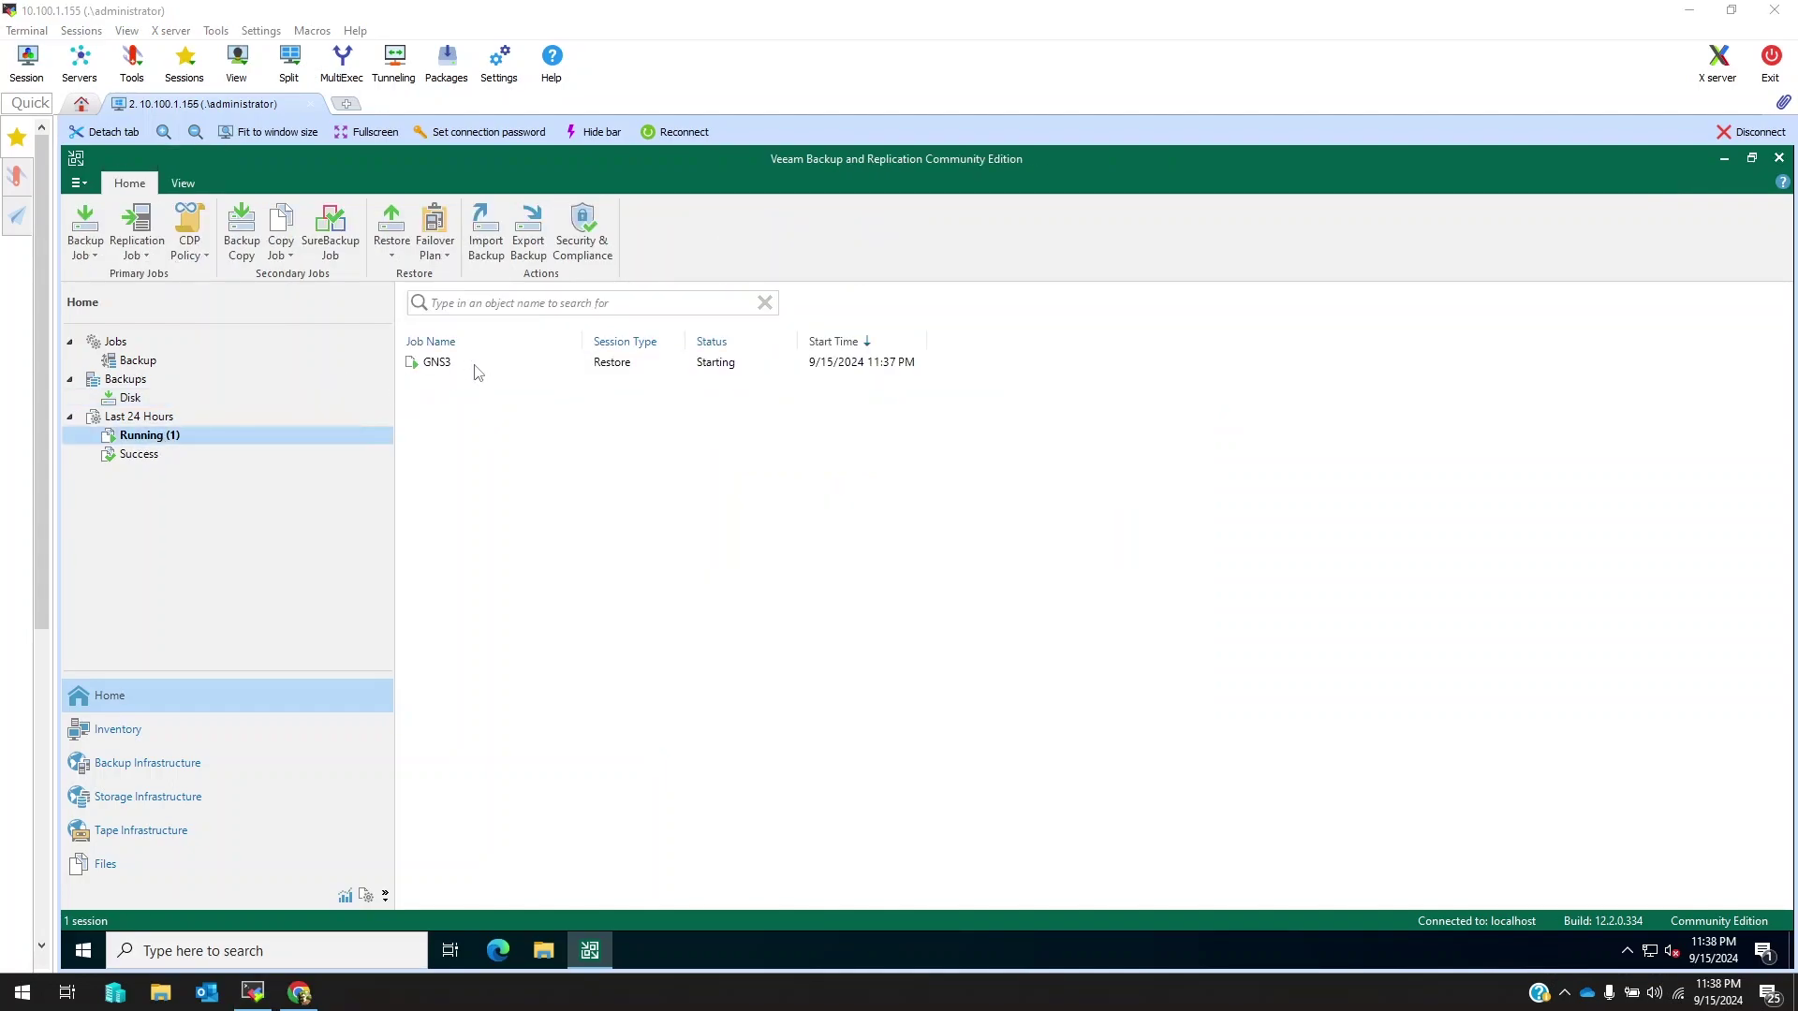
double_click(475, 363)
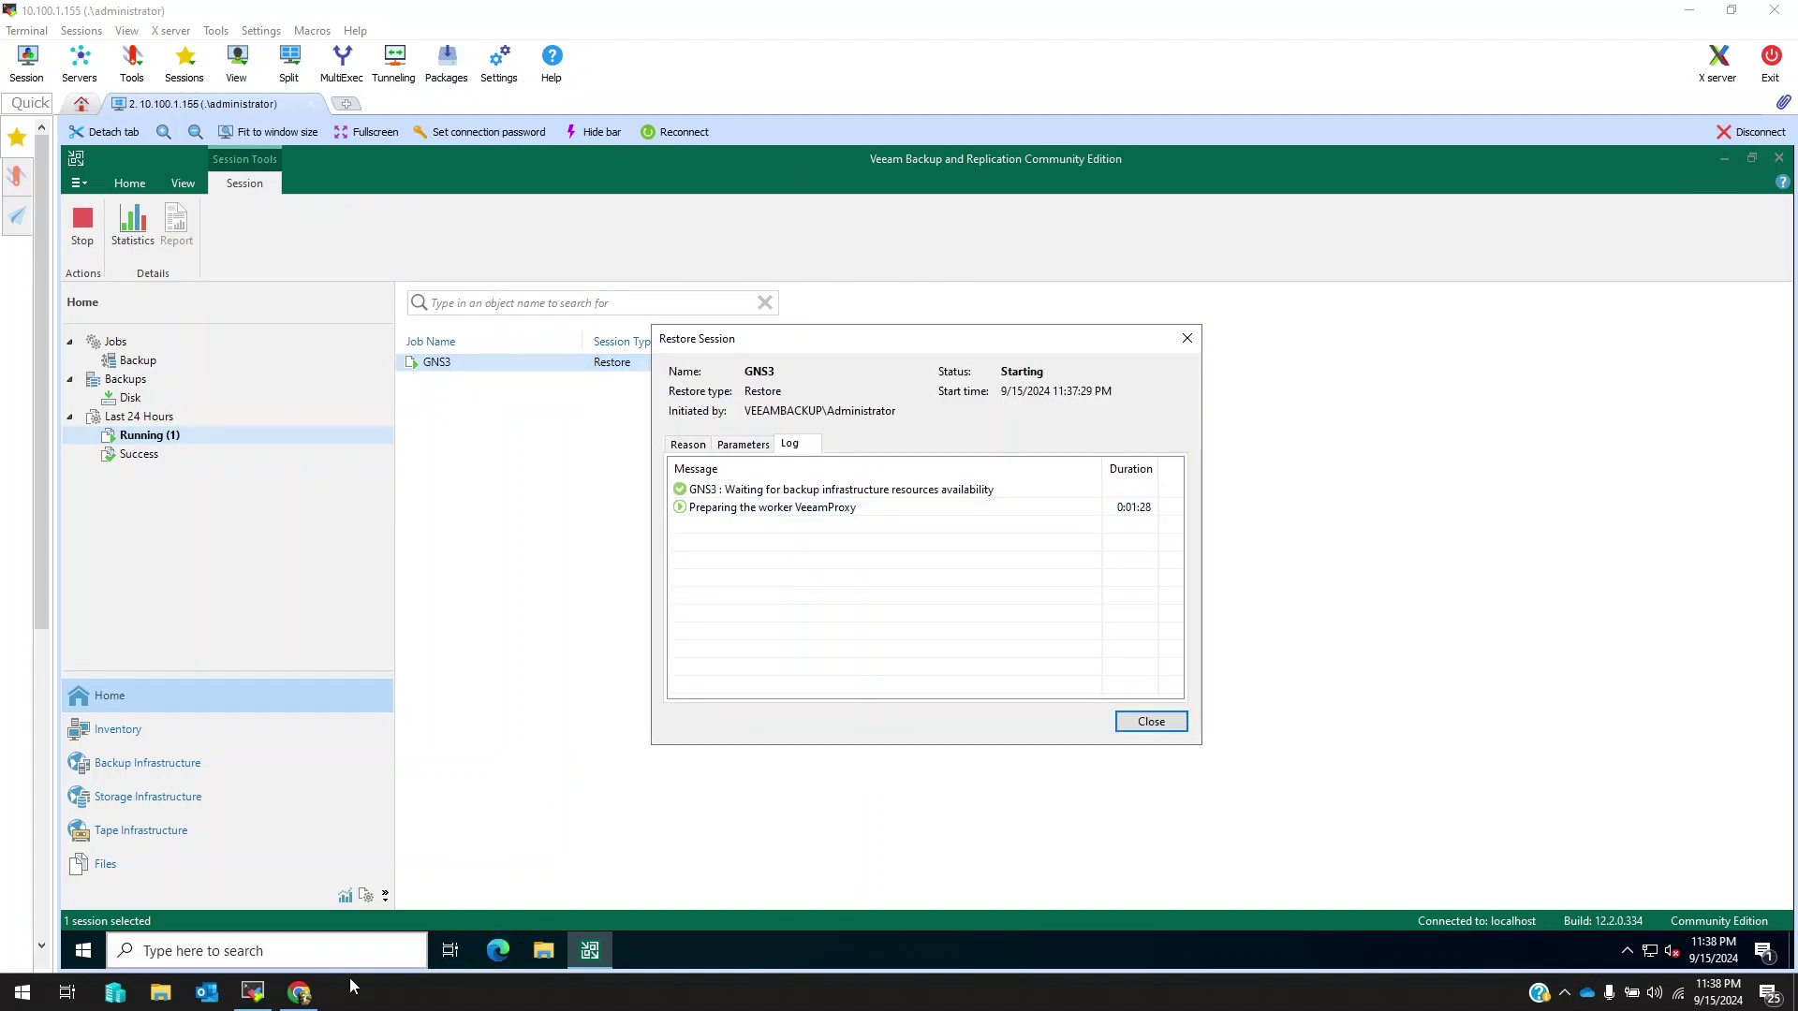
mouse_move(299, 992)
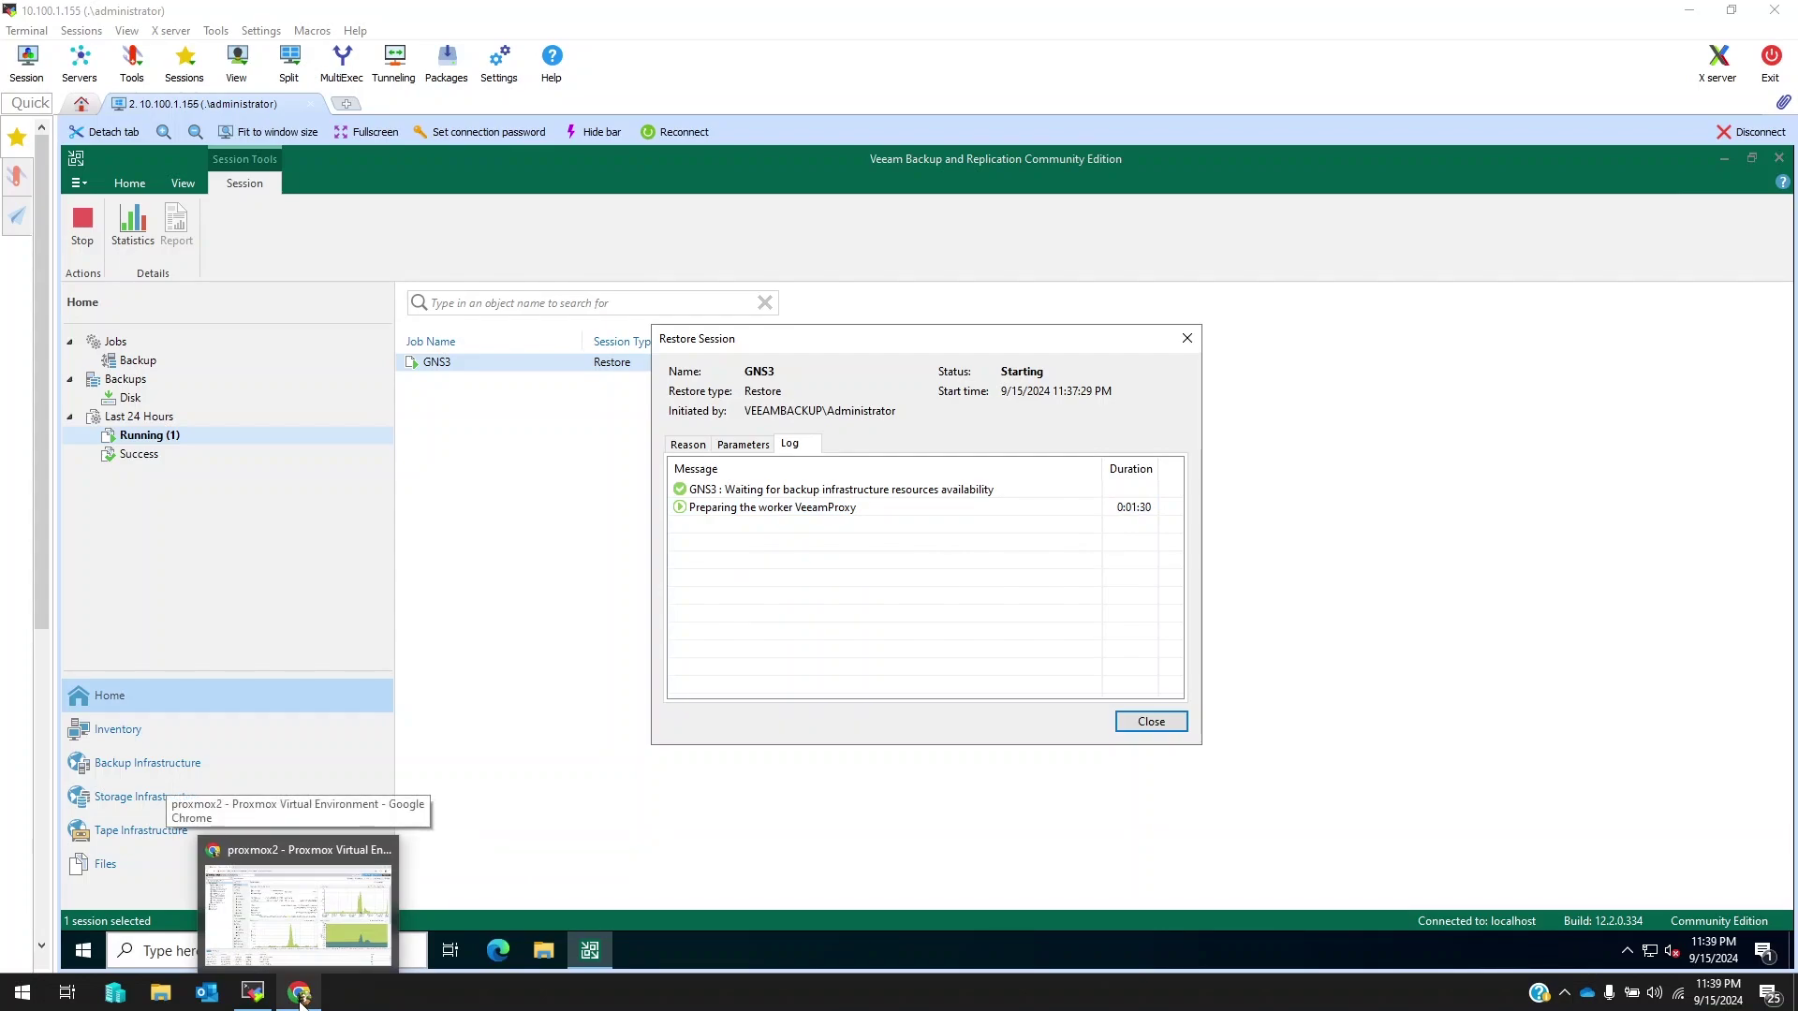
left_click(292, 916)
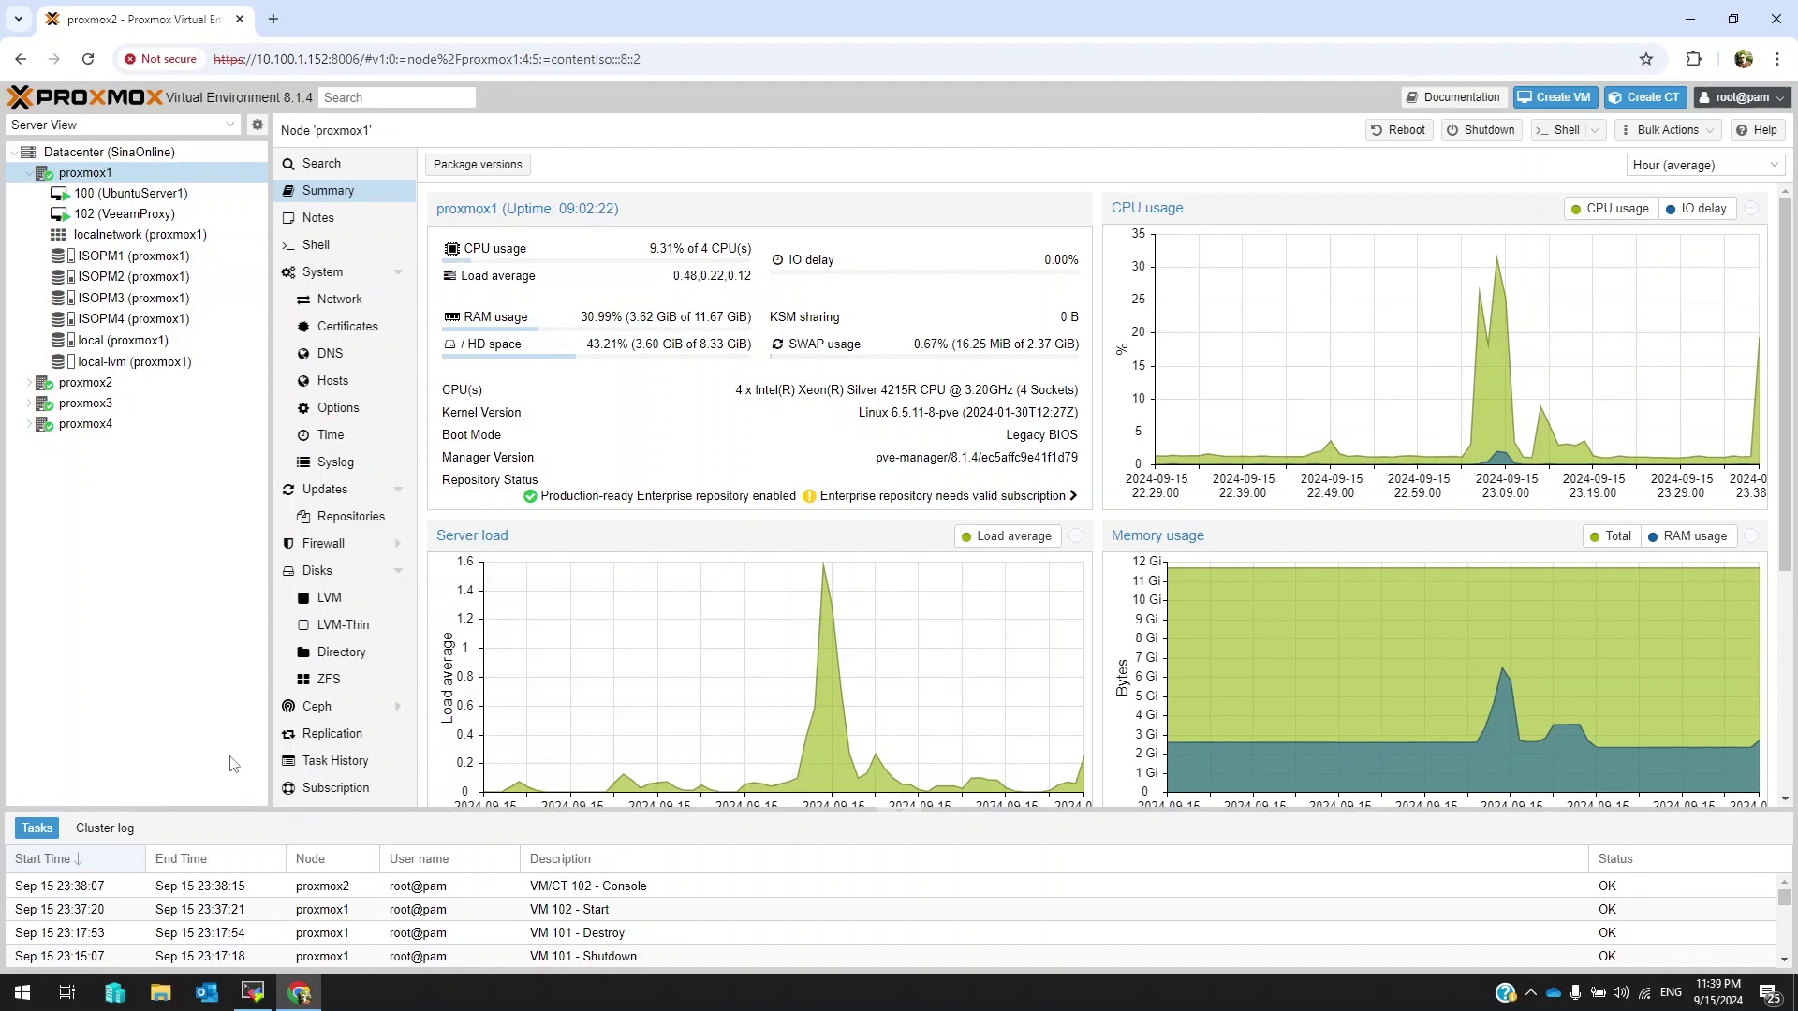
left_click(256, 994)
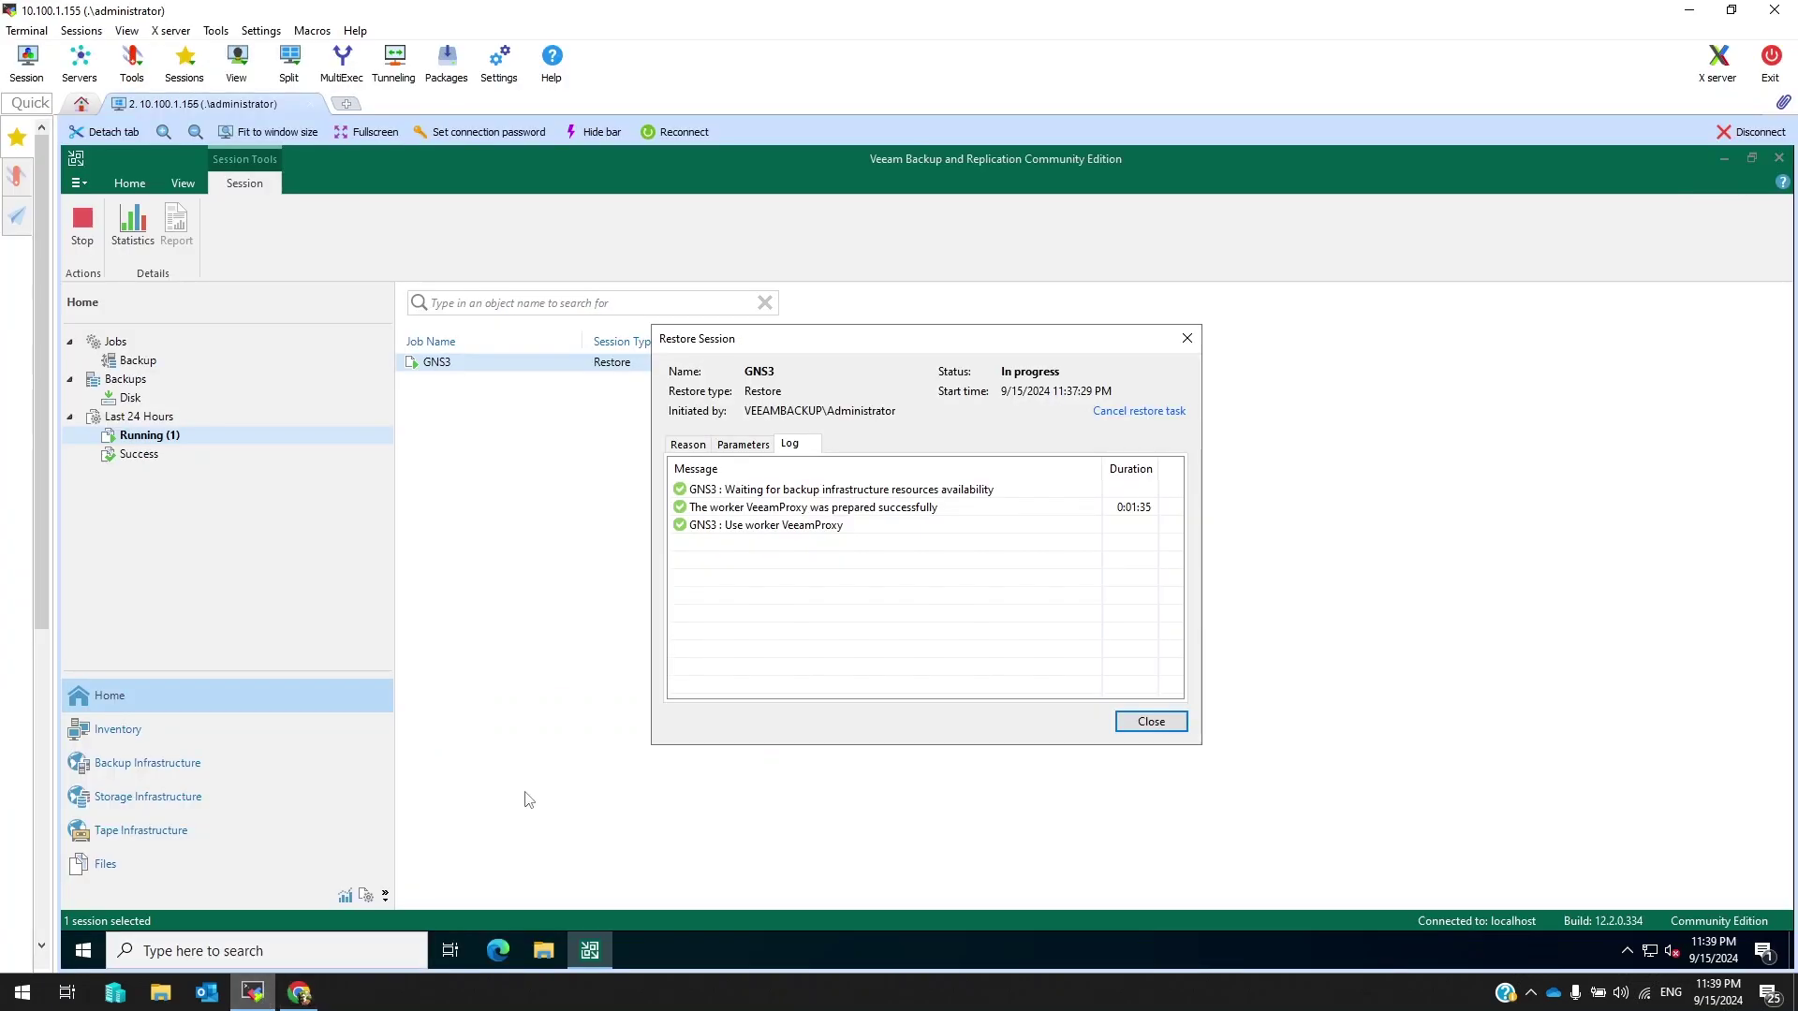
left_click(787, 527)
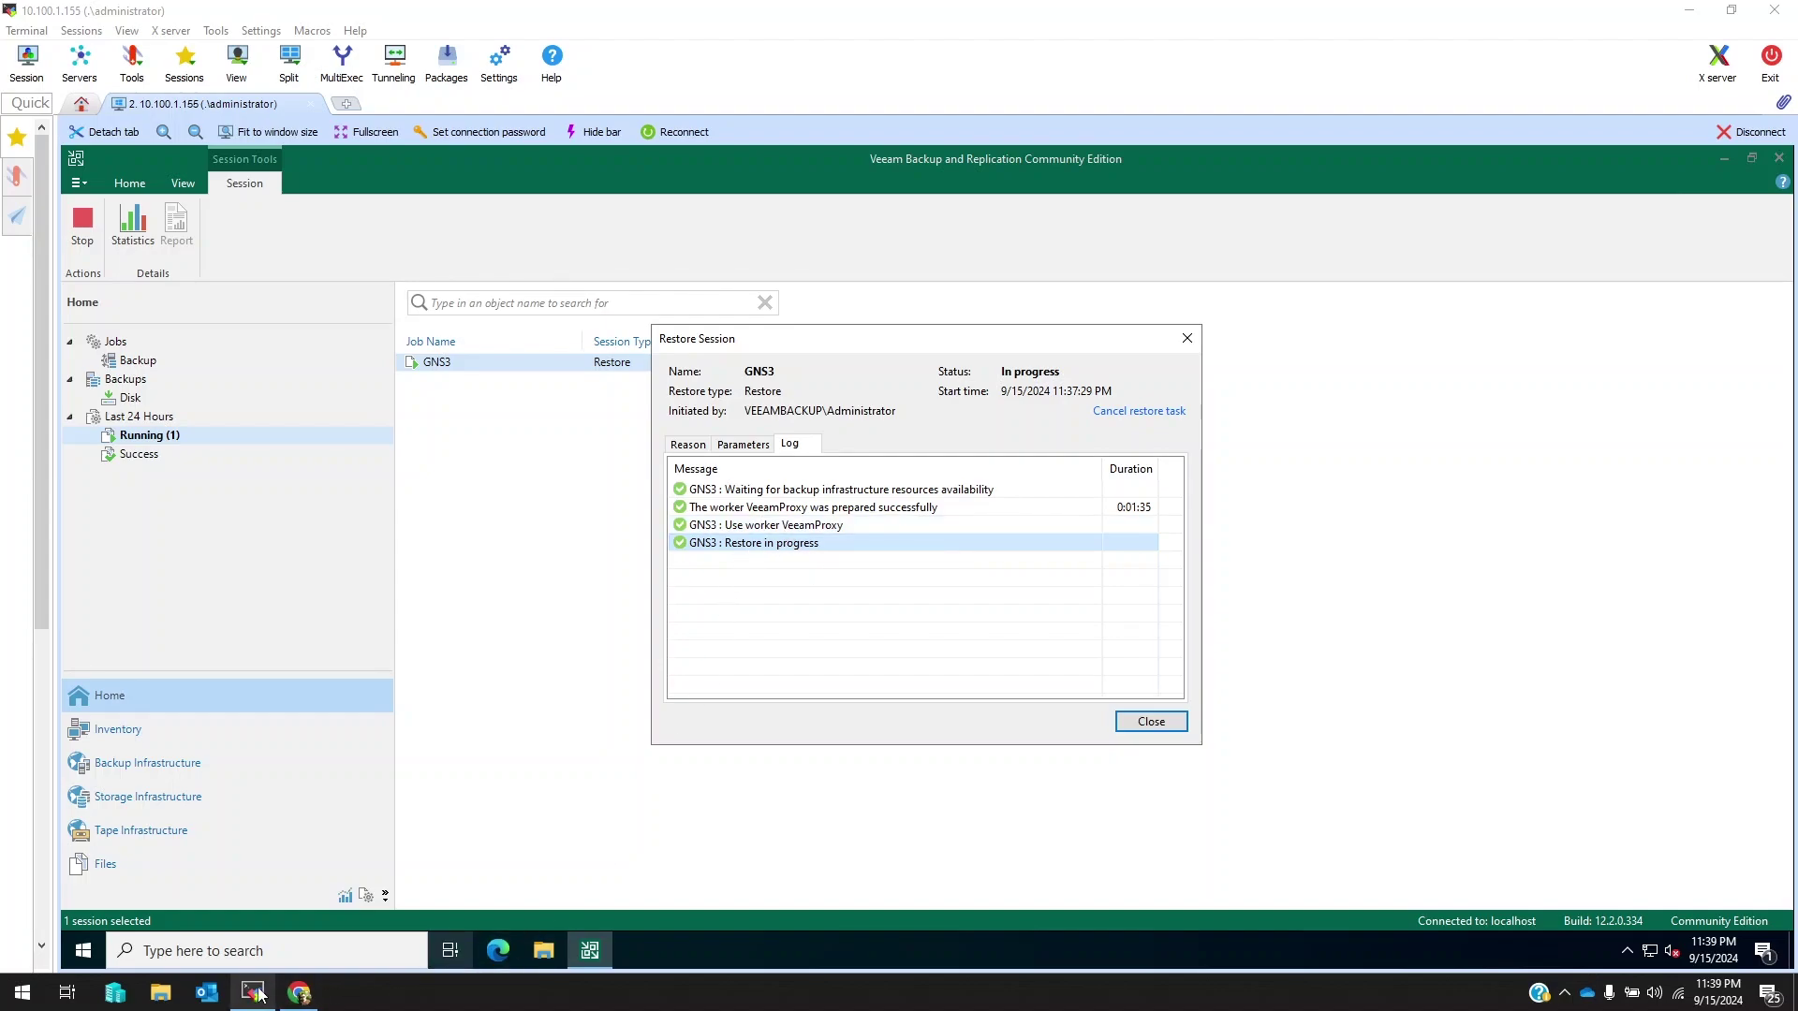
left_click(300, 996)
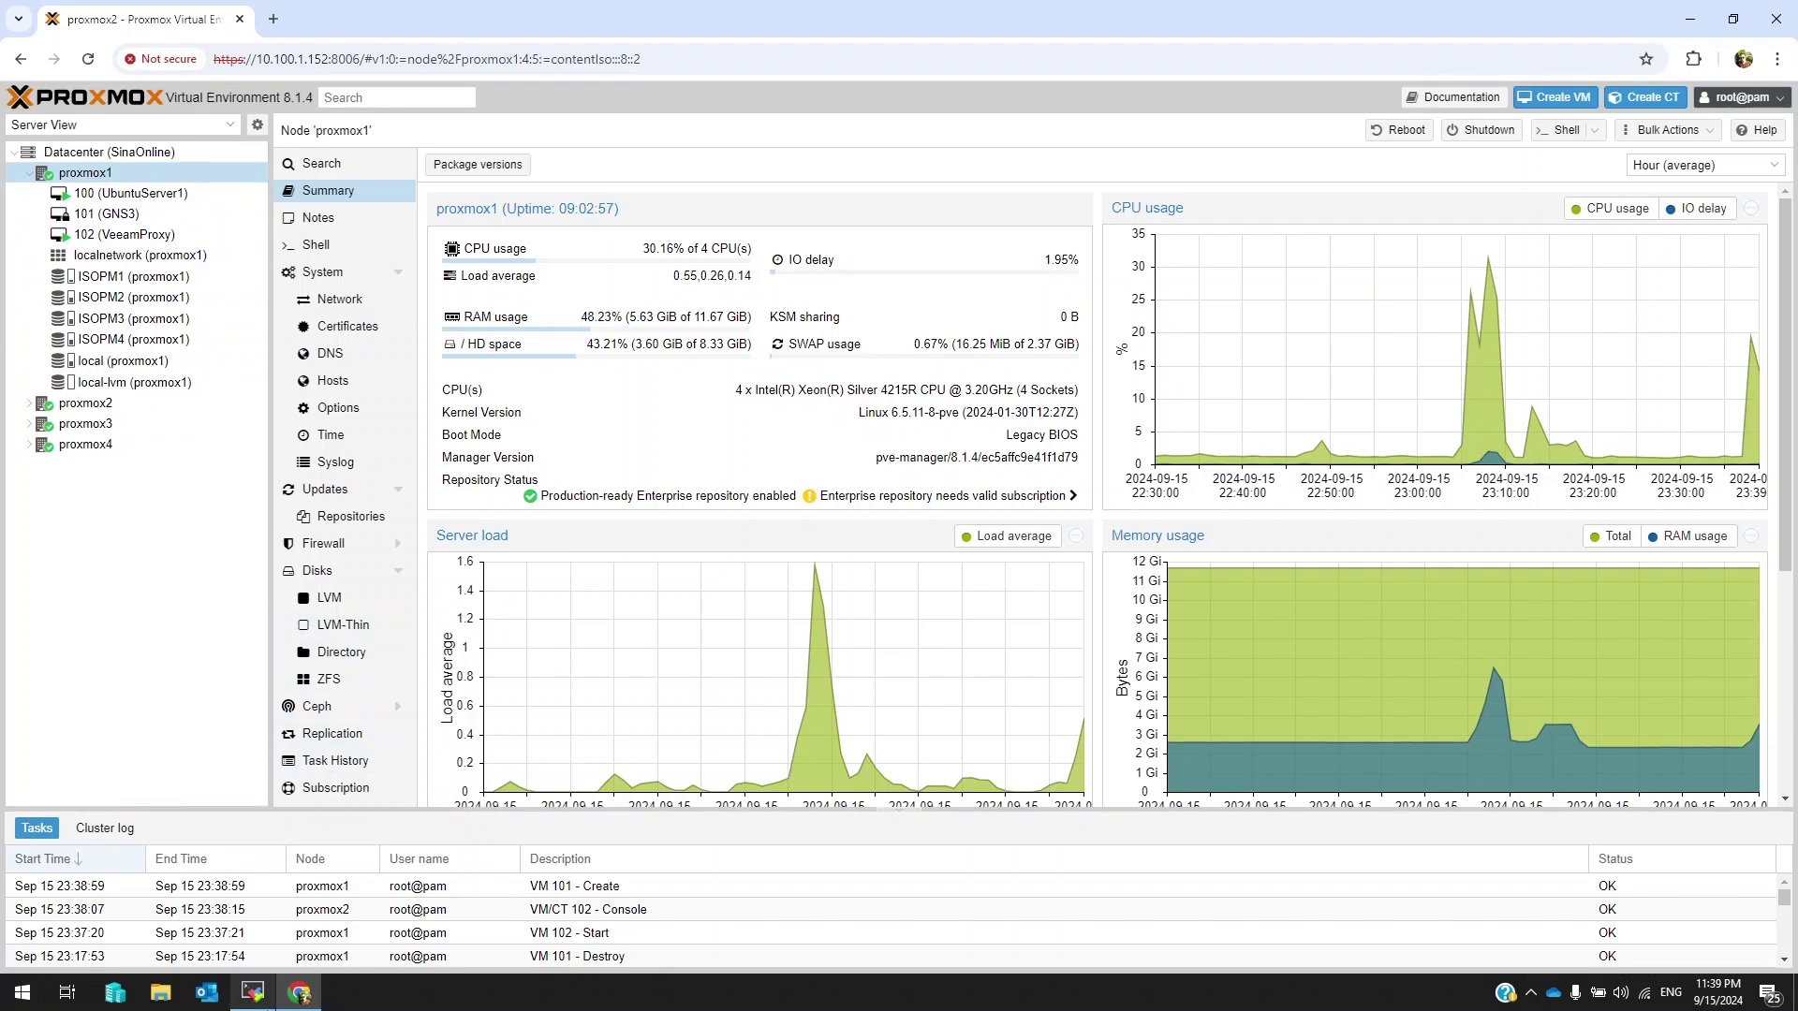
Watch the GNS3 restore log until the status shows Success
left_click(252, 995)
left_click(834, 559)
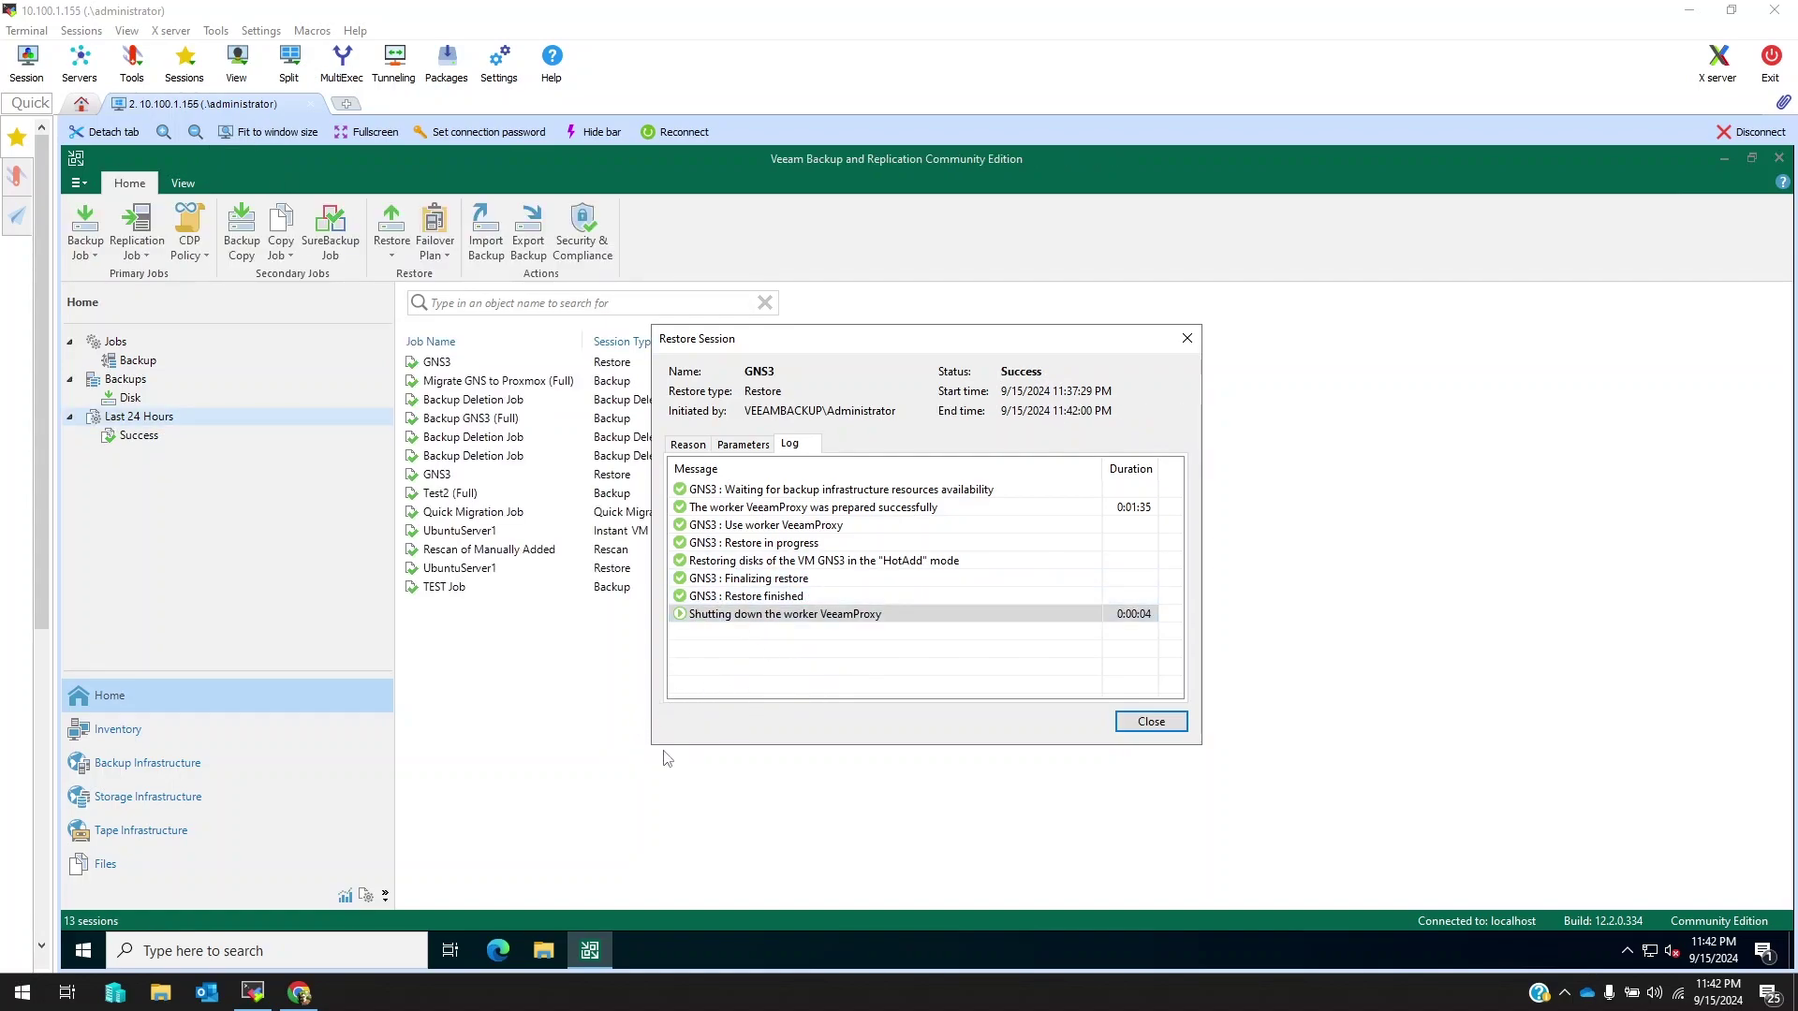
In Proxmox, view the GNS3 VM 101 console showing GNS3 server info at IP 10.100.0.11, briefly checking VeeamProxy VM 102
left_click(298, 993)
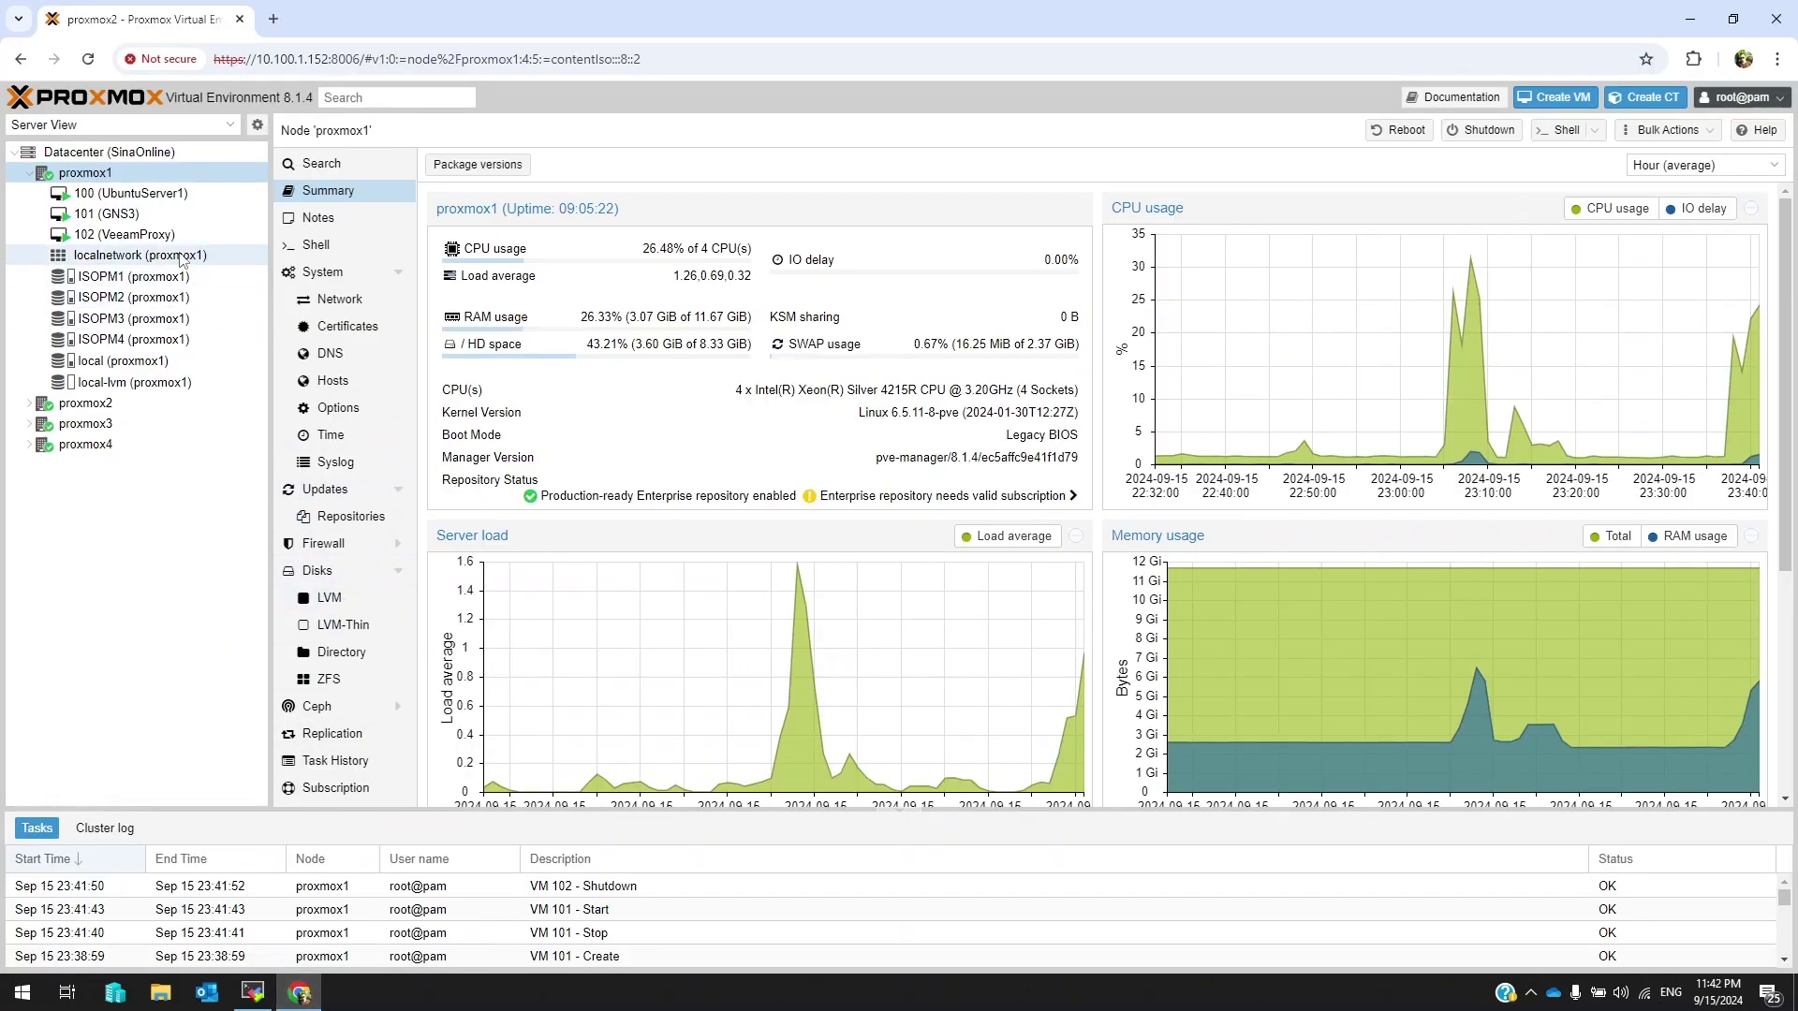
left_click(112, 214)
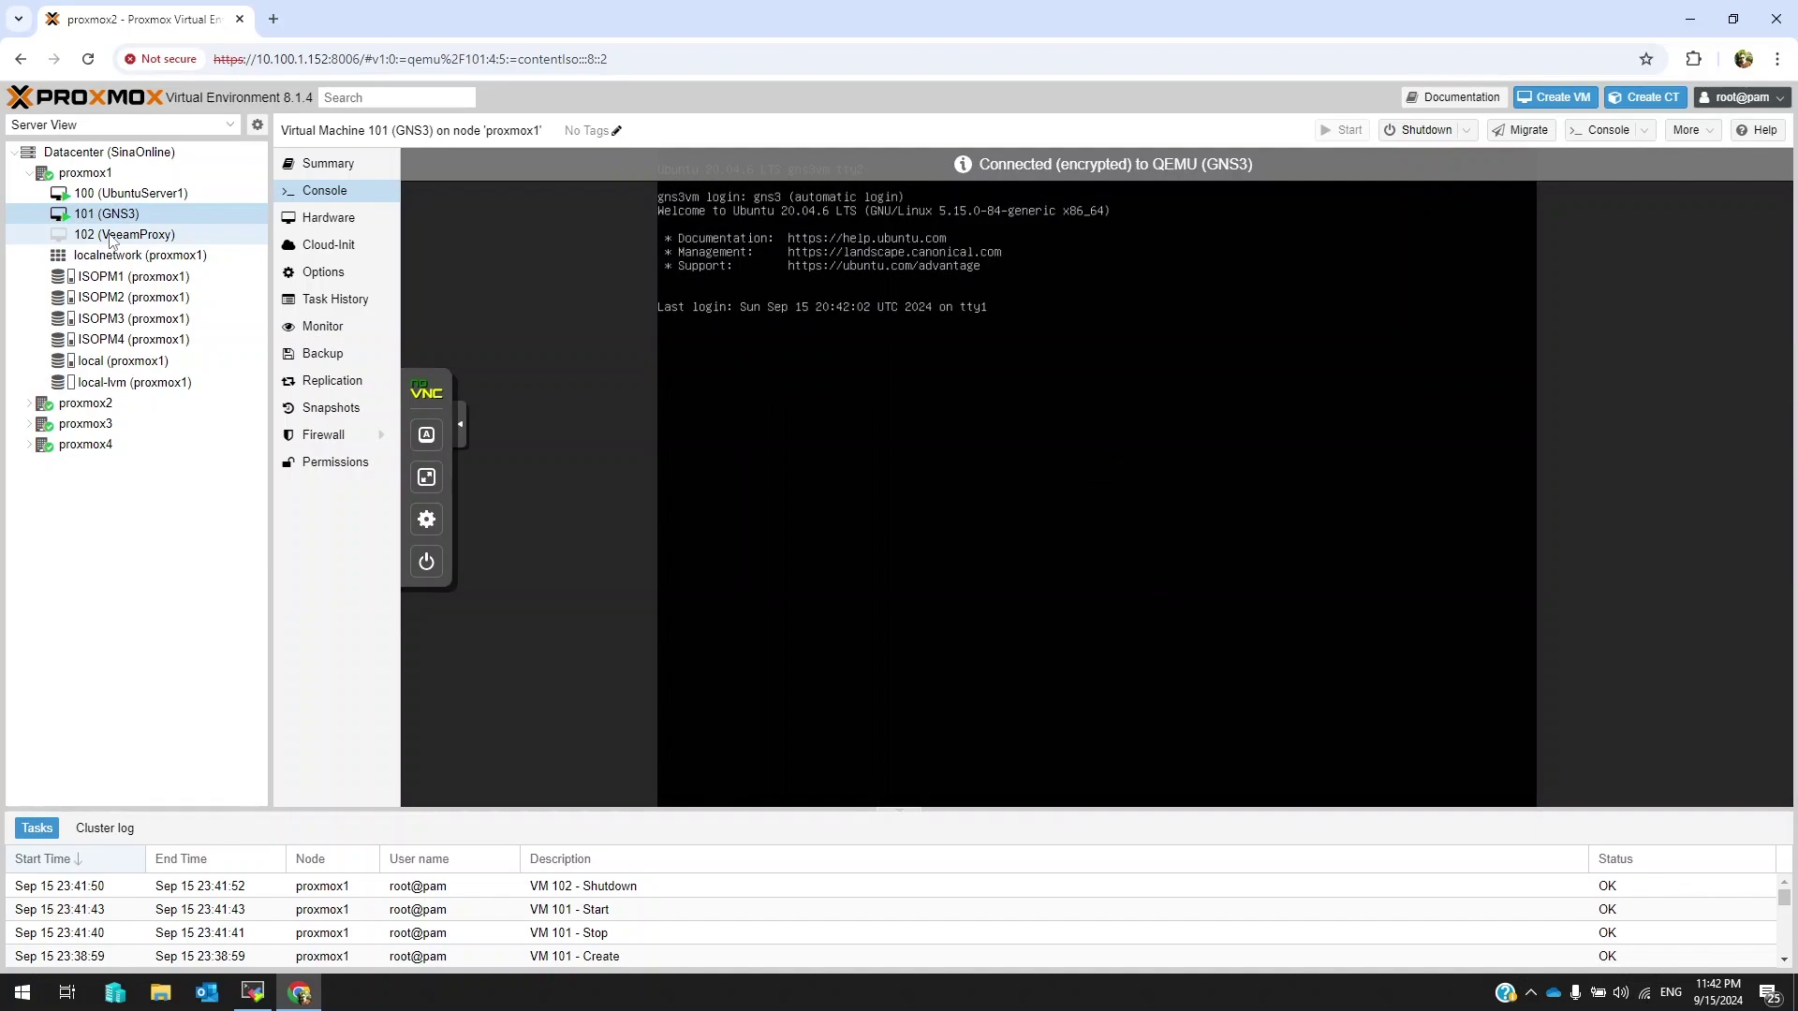
left_click(123, 235)
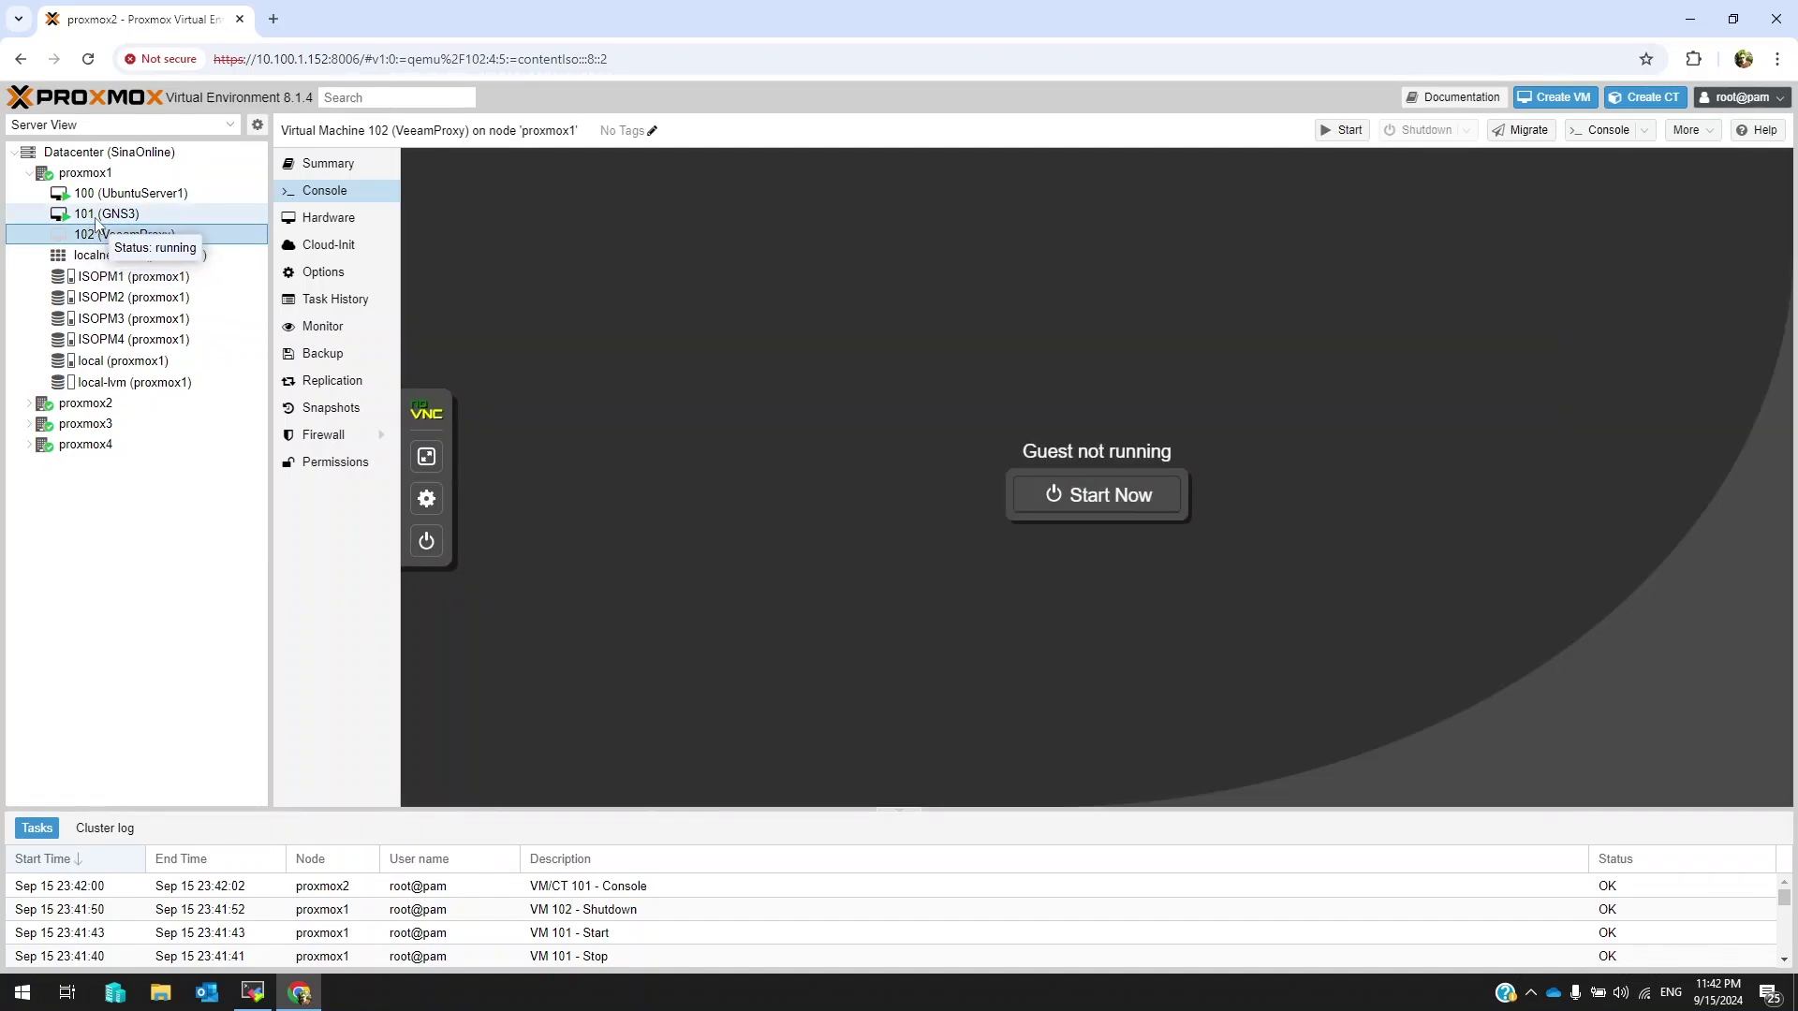
left_click(98, 214)
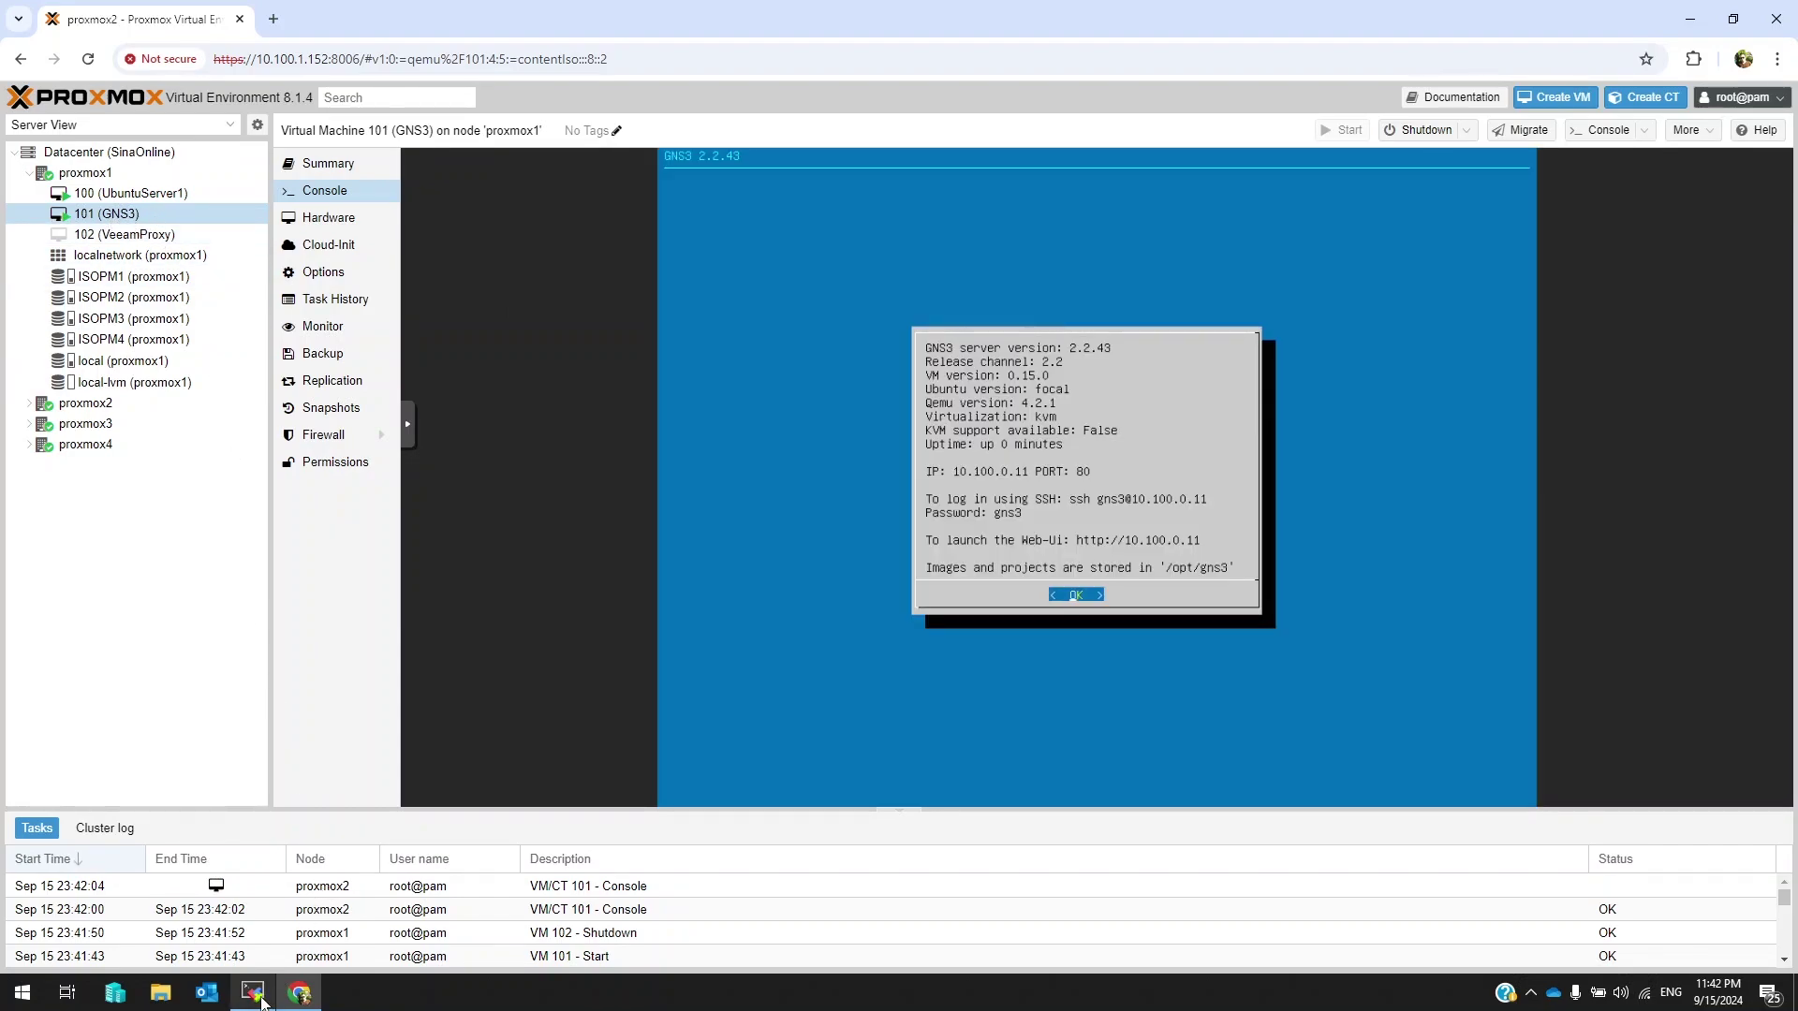
mouse_move(252, 993)
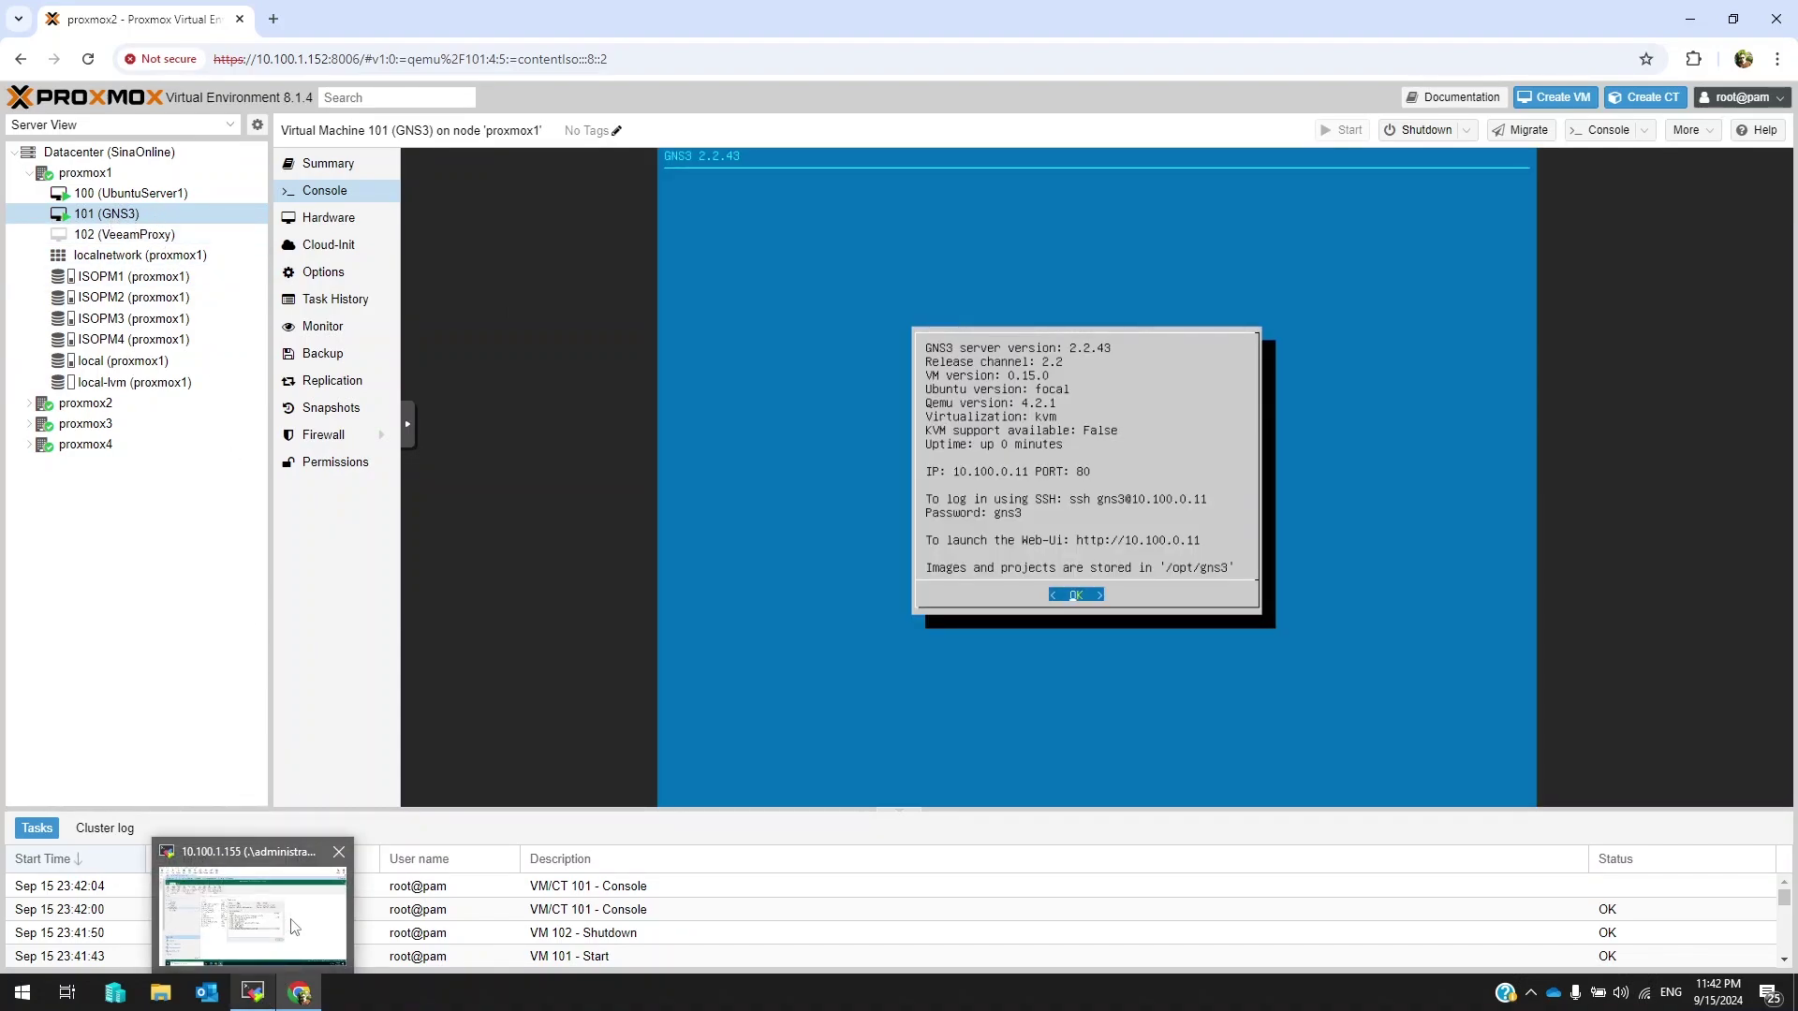
Return to the Veeam restore session log showing Success and VeeamProxy shut down
left_click(254, 919)
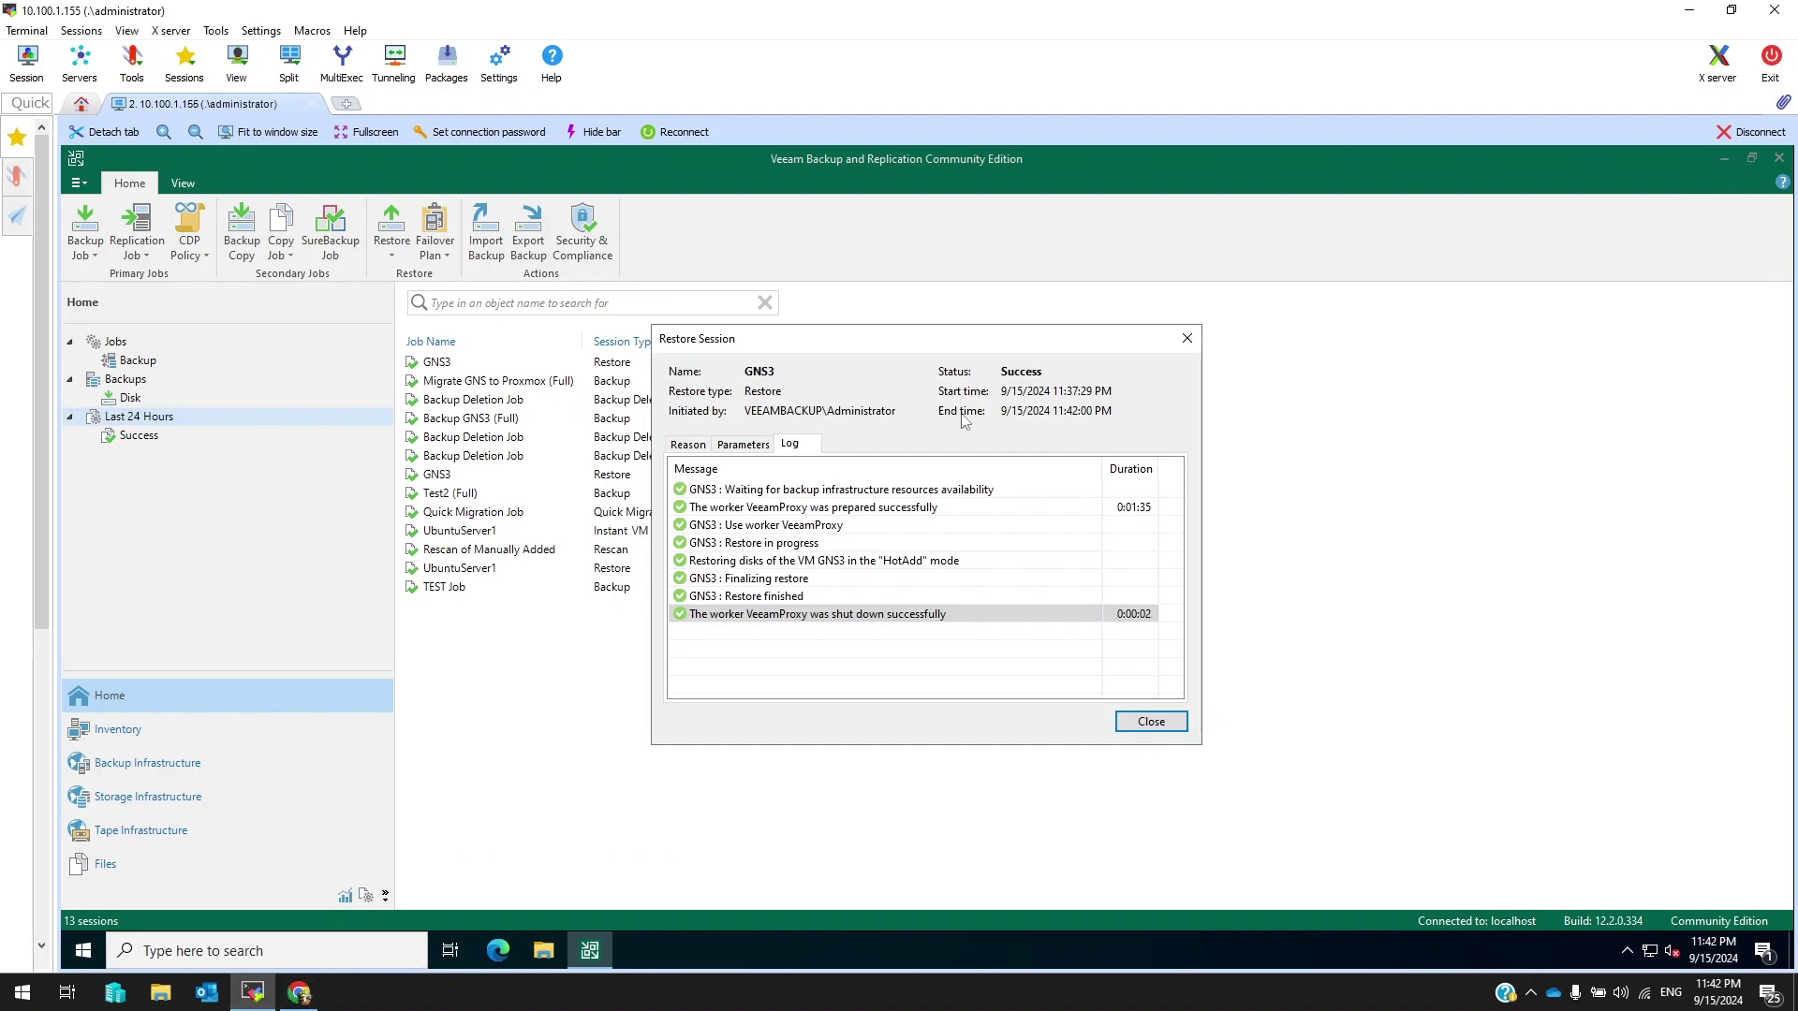